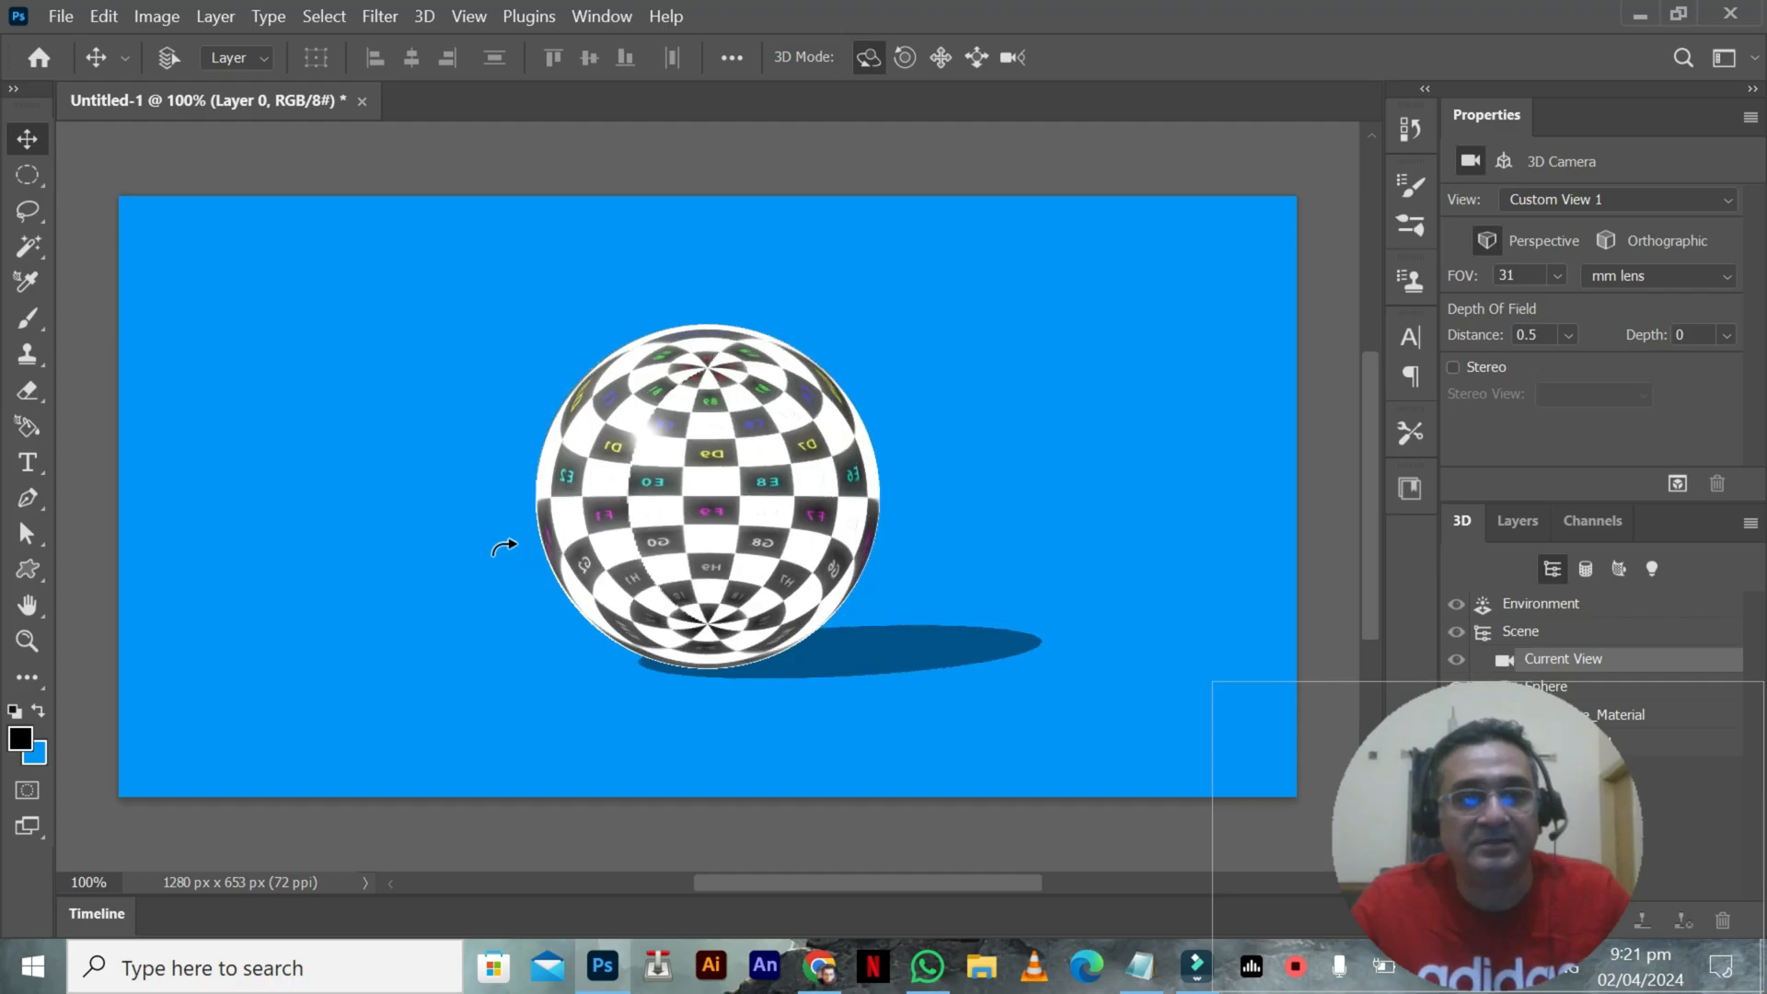
Select the 3D Material Drop tool and close the checkered sphere document without saving it
left_click(27, 428)
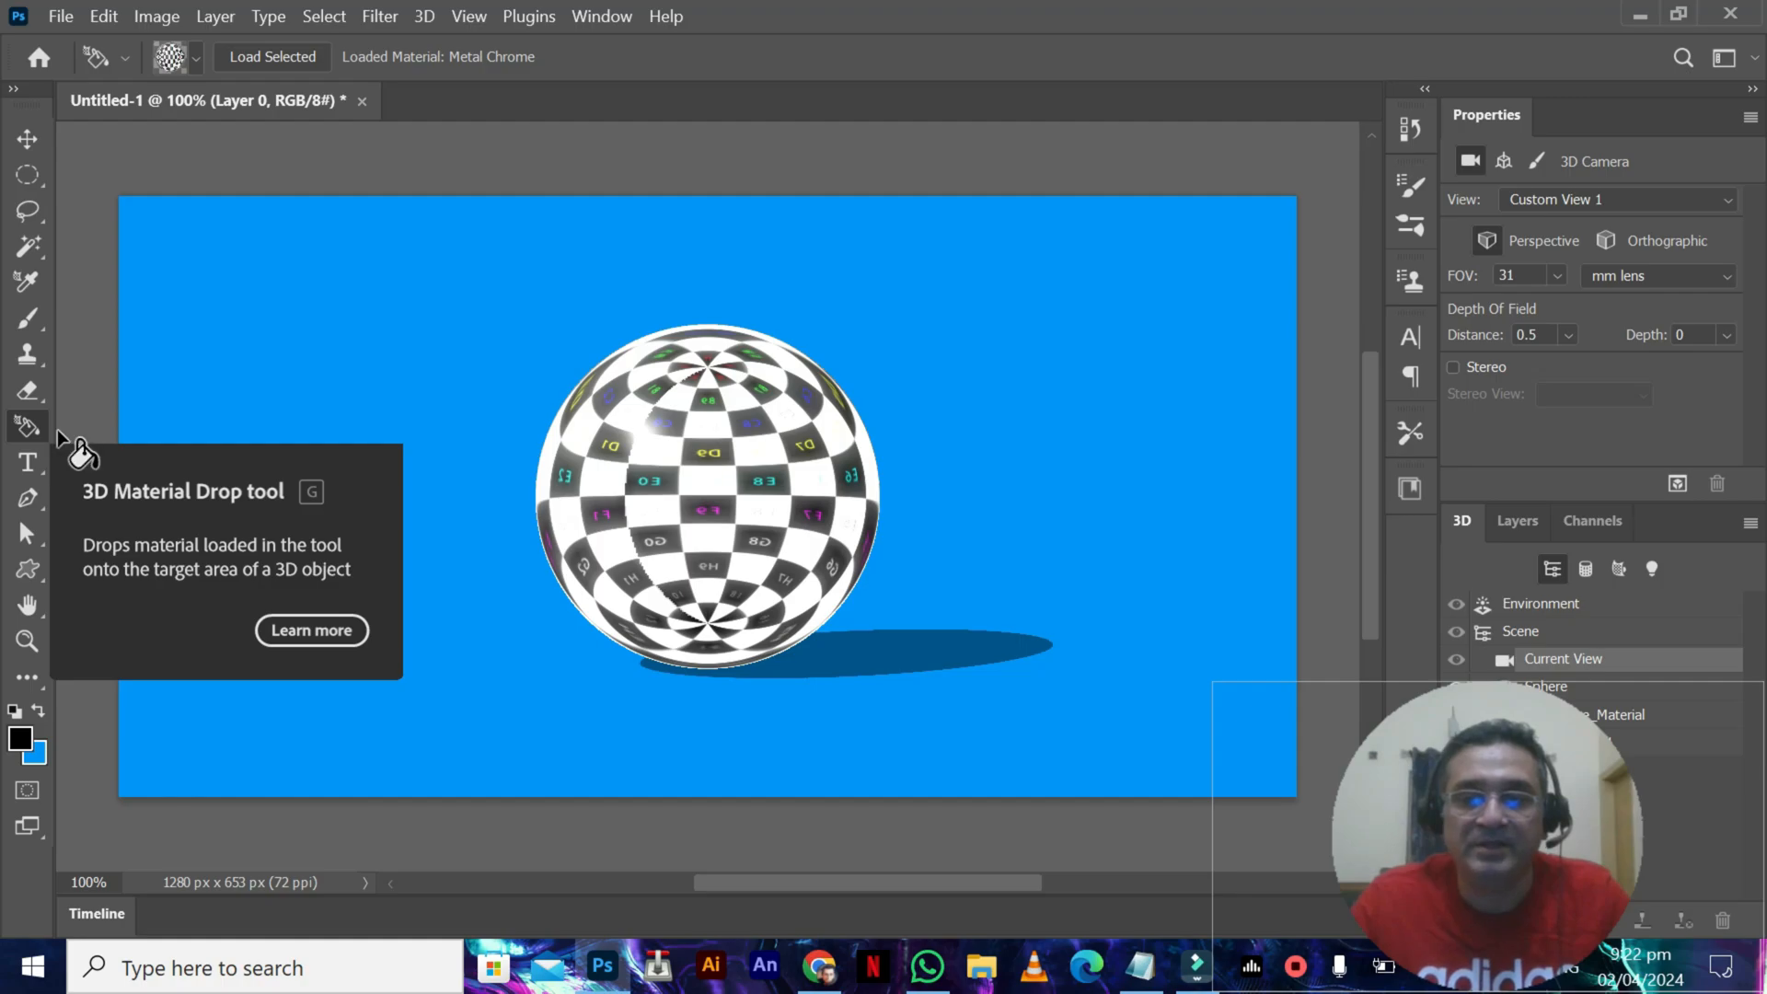
left_click(361, 100)
left_click(943, 405)
Create a new 1280 x 653 px document at 72 ppi in RGB Color with a white background
left_click(64, 16)
left_click(73, 43)
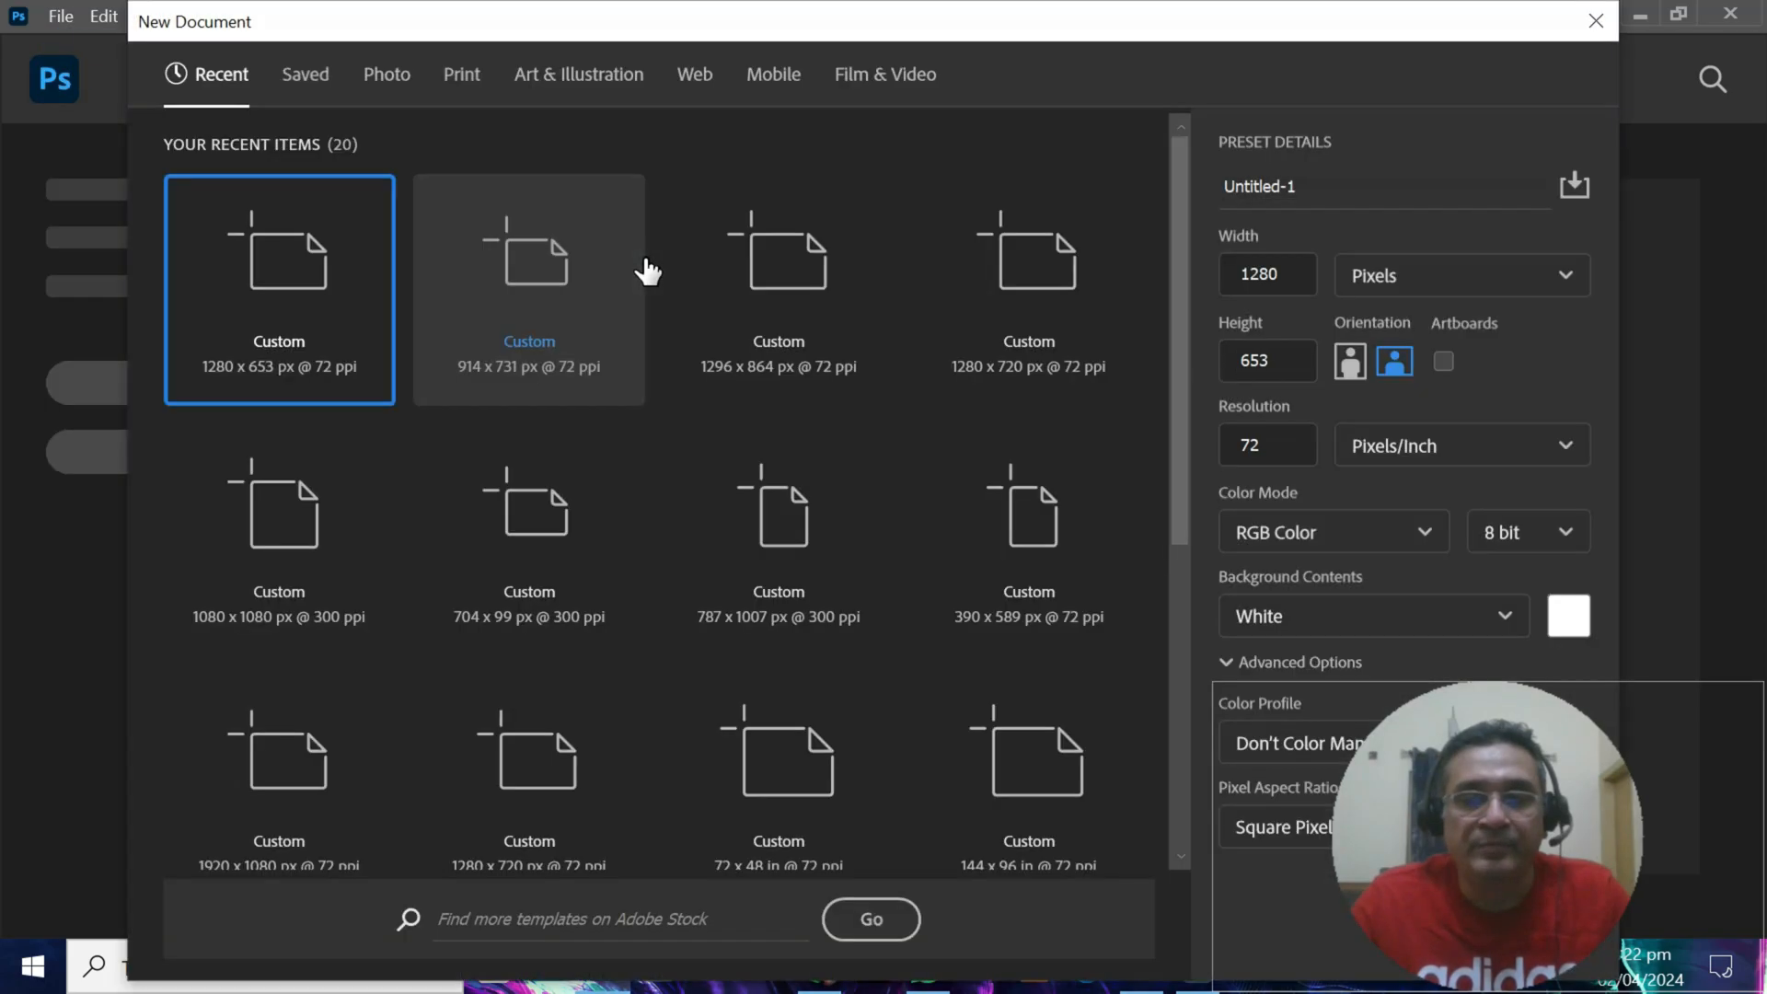
left_click_drag(1439, 760, 1453, 384)
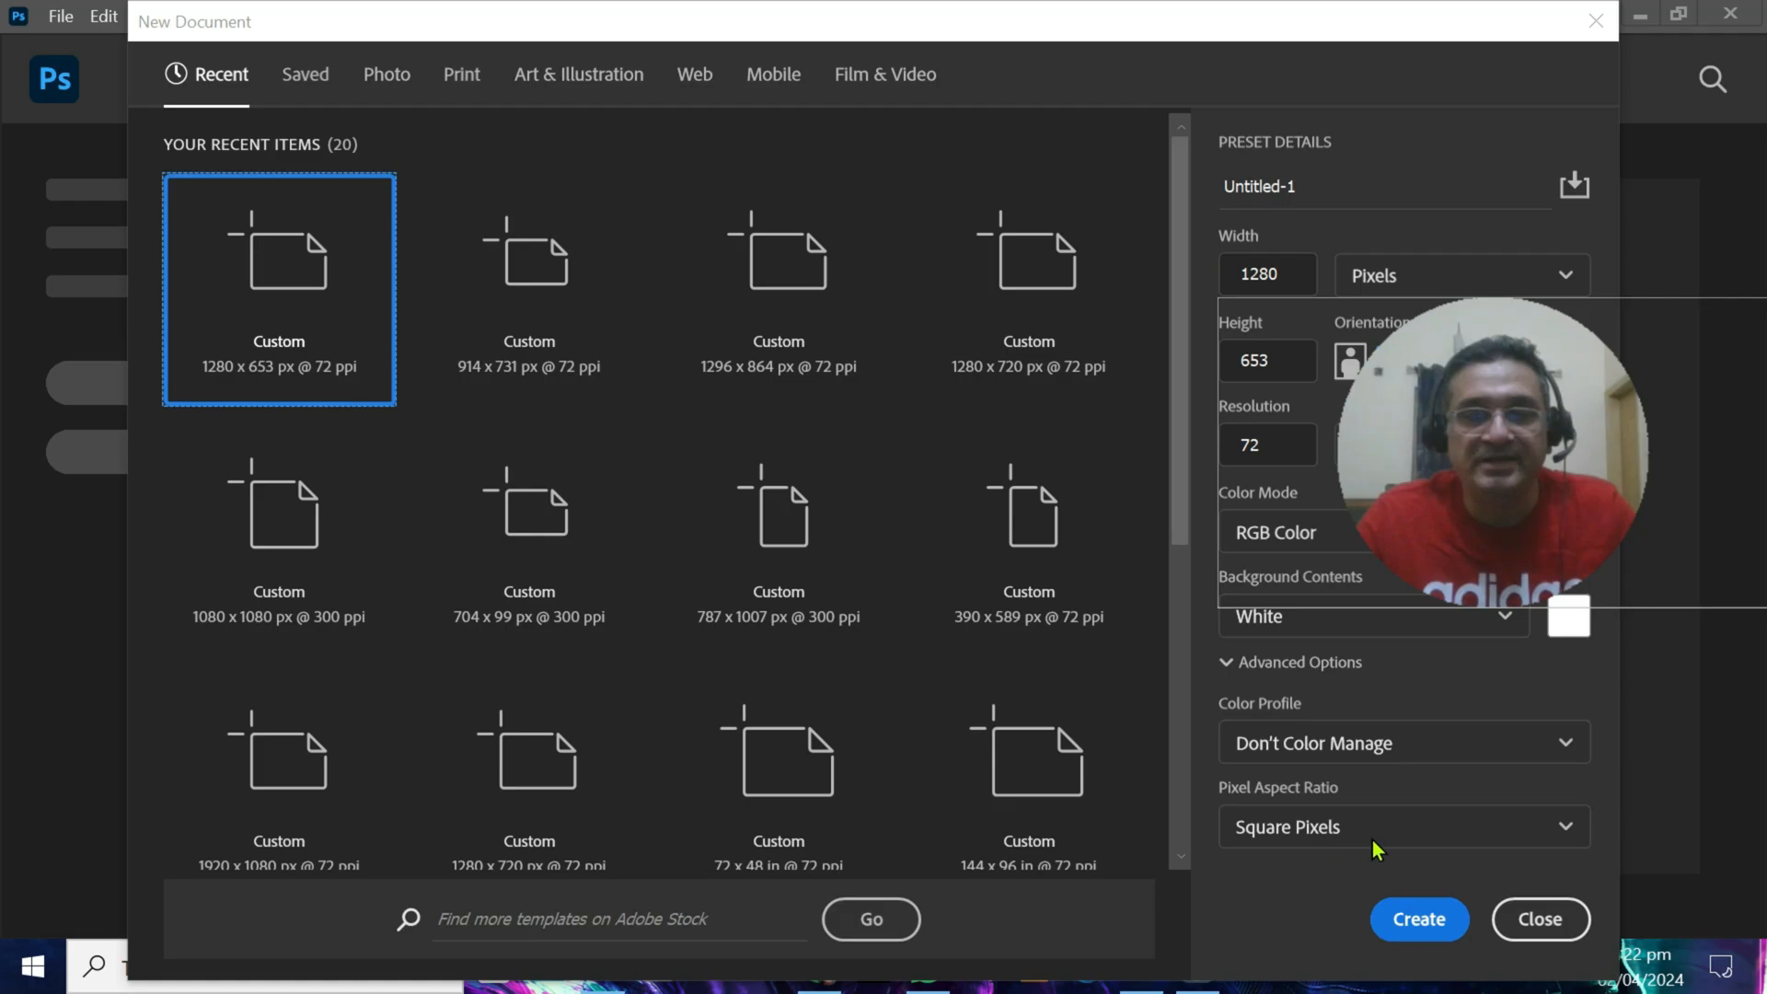
left_click(1406, 908)
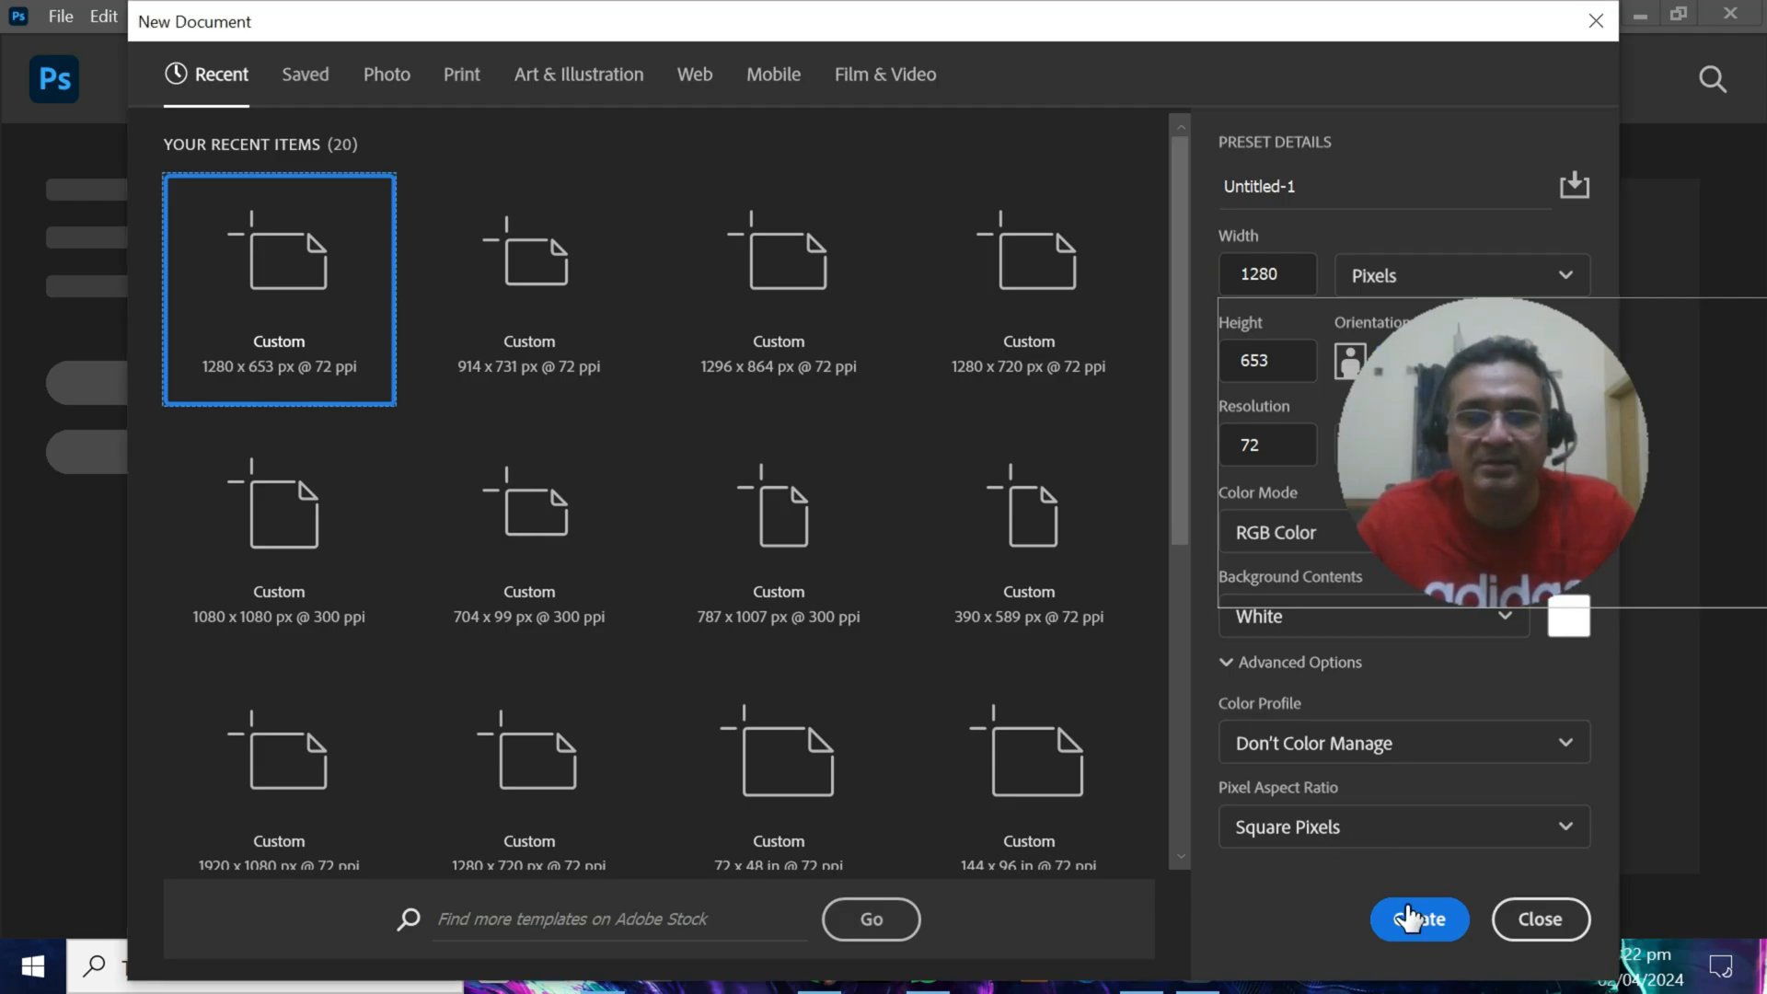
left_click(1418, 928)
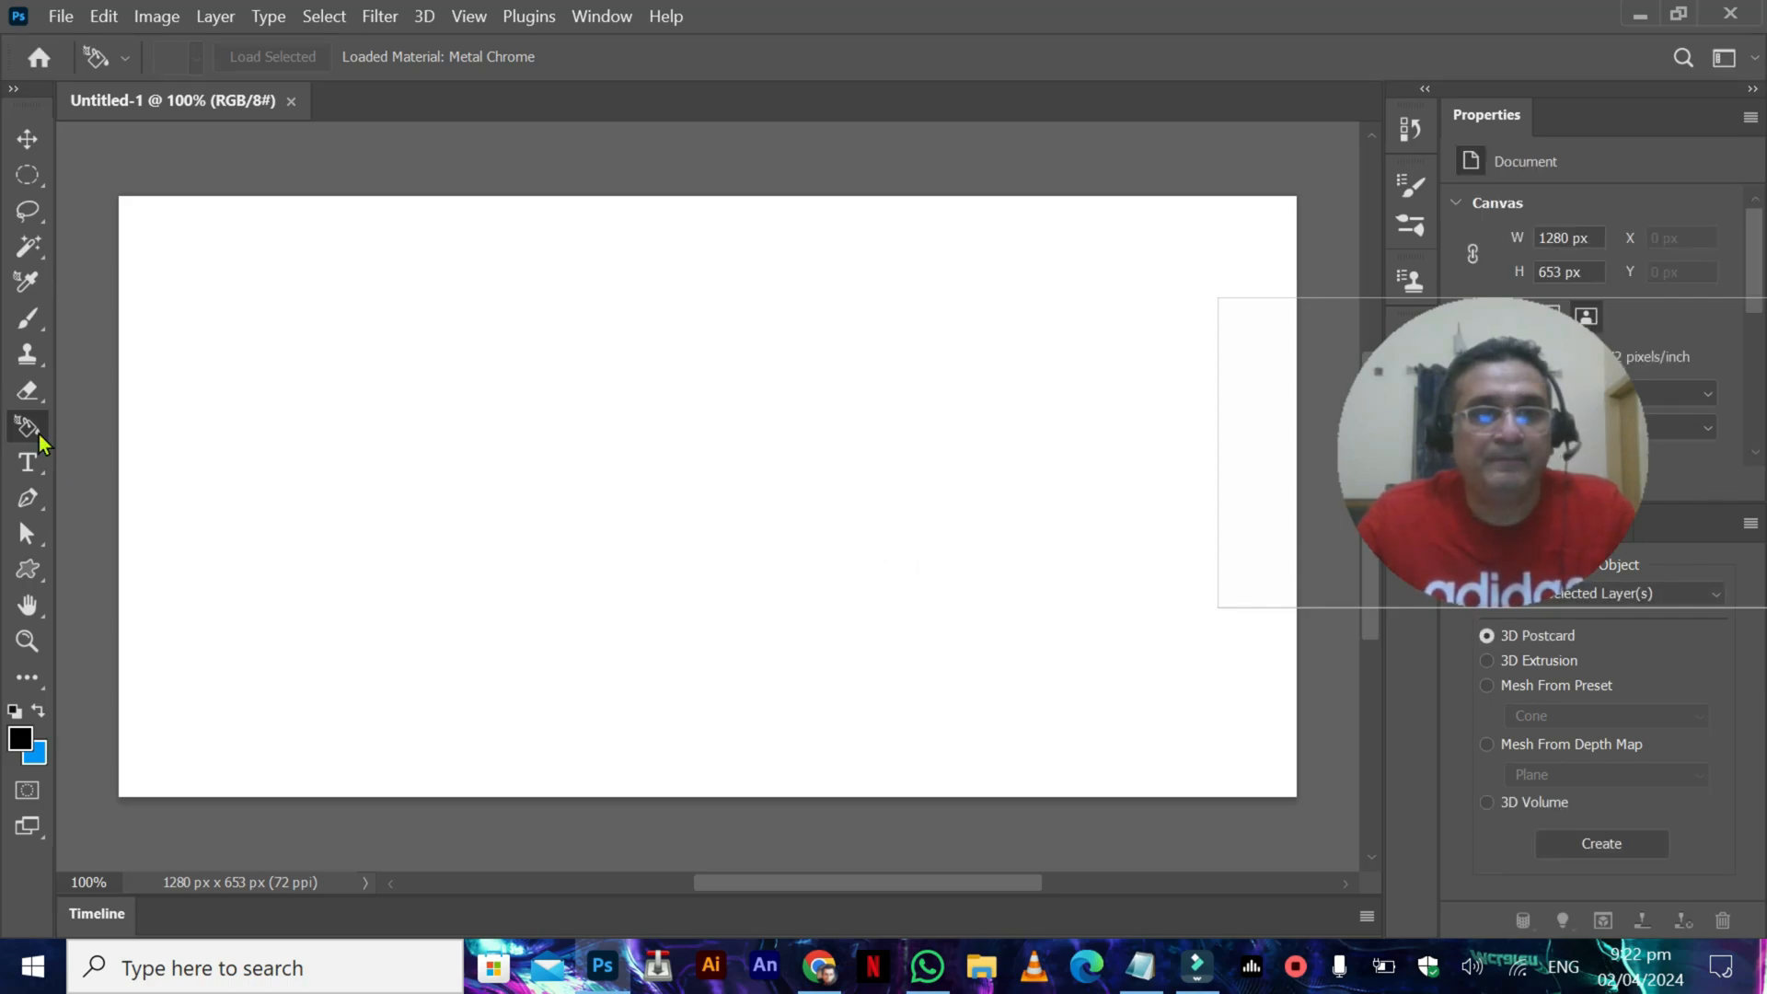
left_click_drag(1439, 400, 1245, 241)
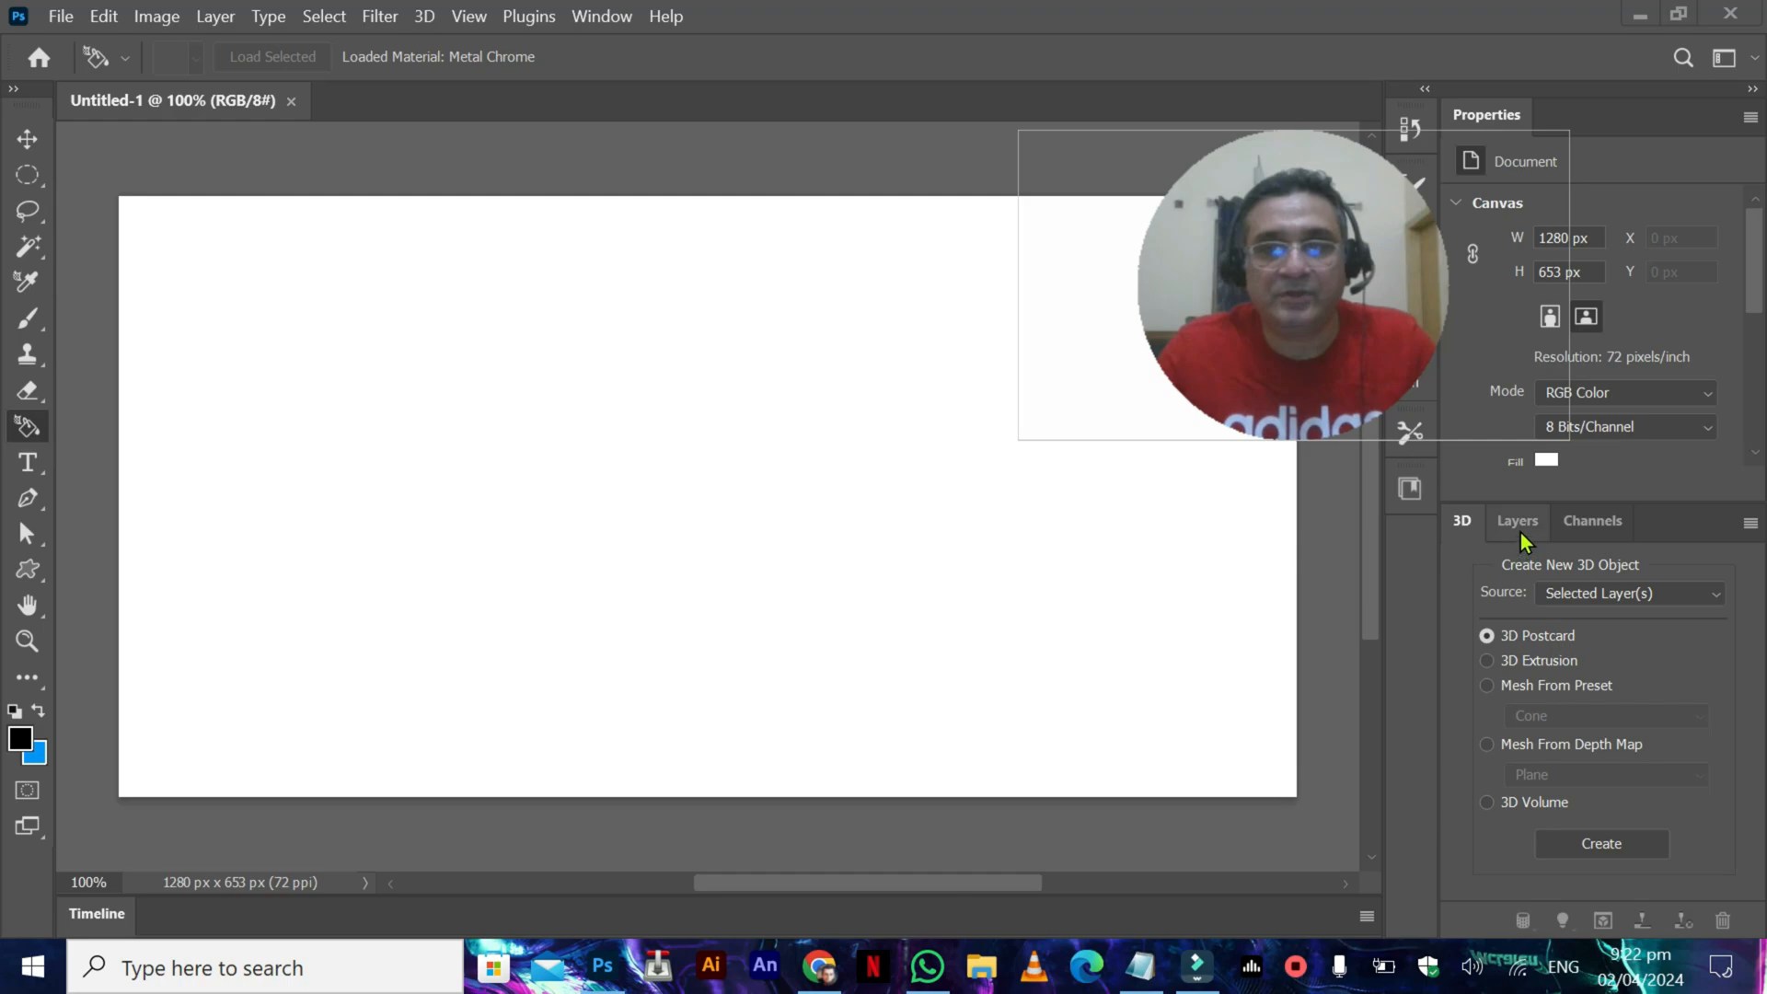
Fill the Background layer with the blue background color and unlock it into a normal layer
left_click(1519, 523)
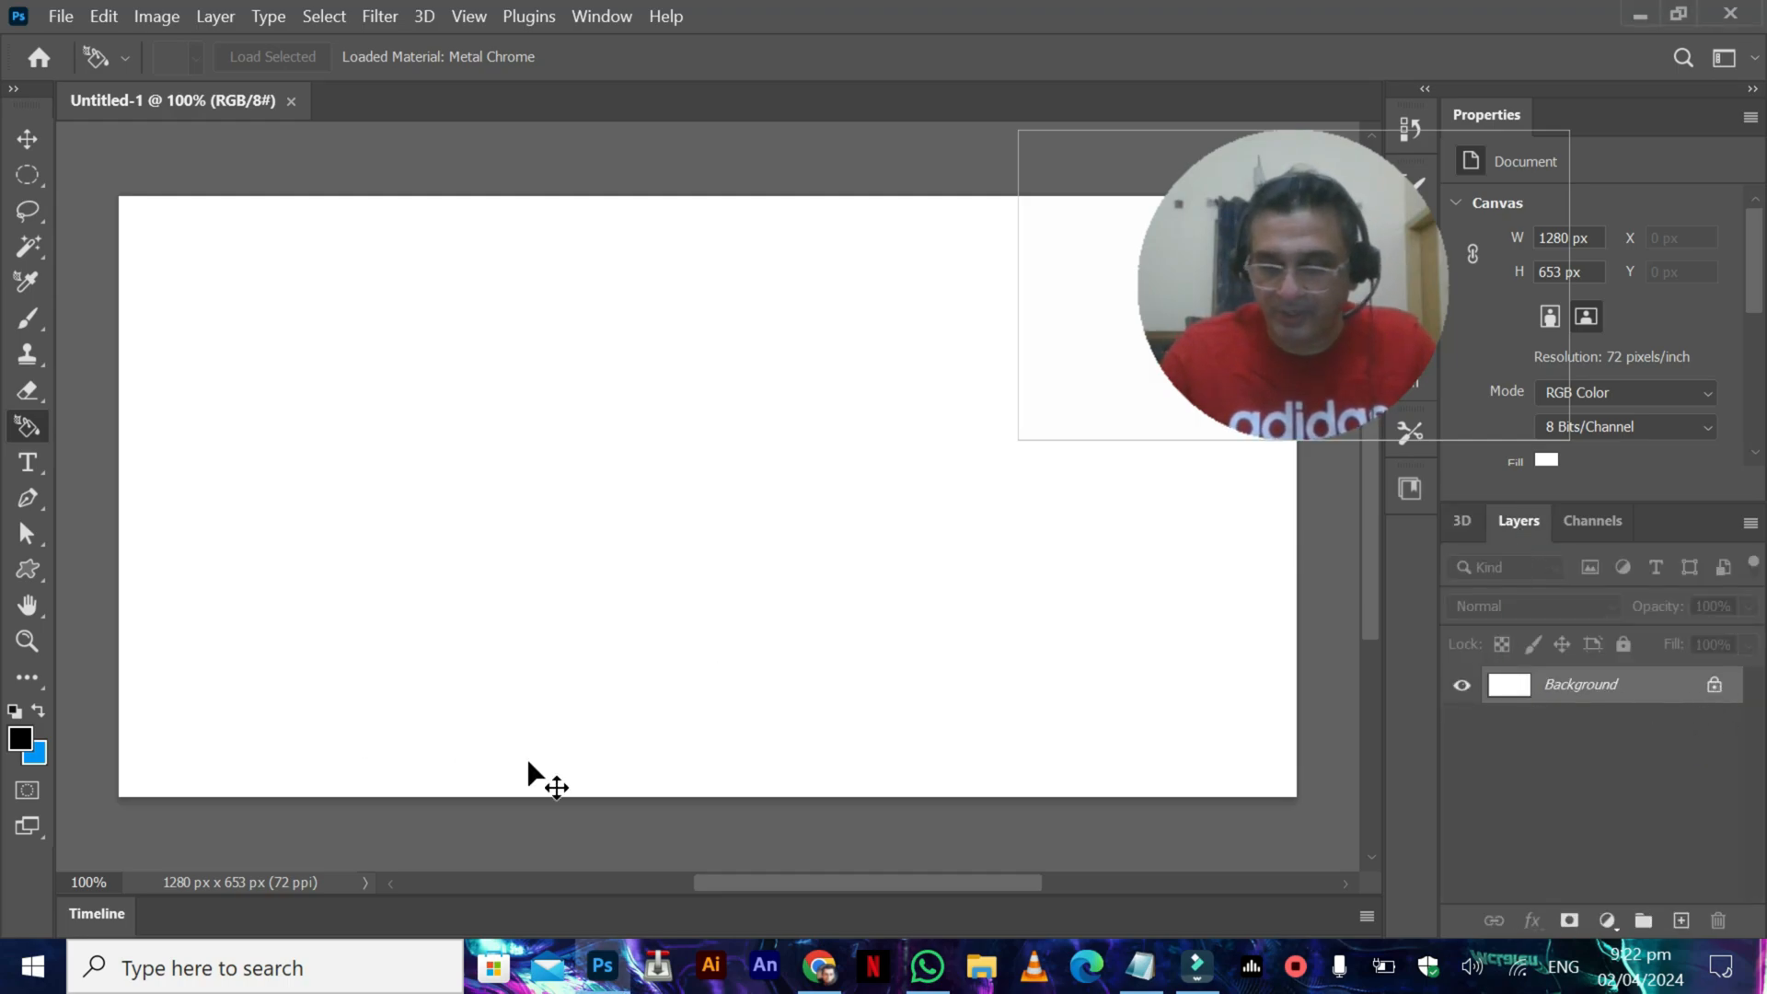
key("ctrl+BackSpace")
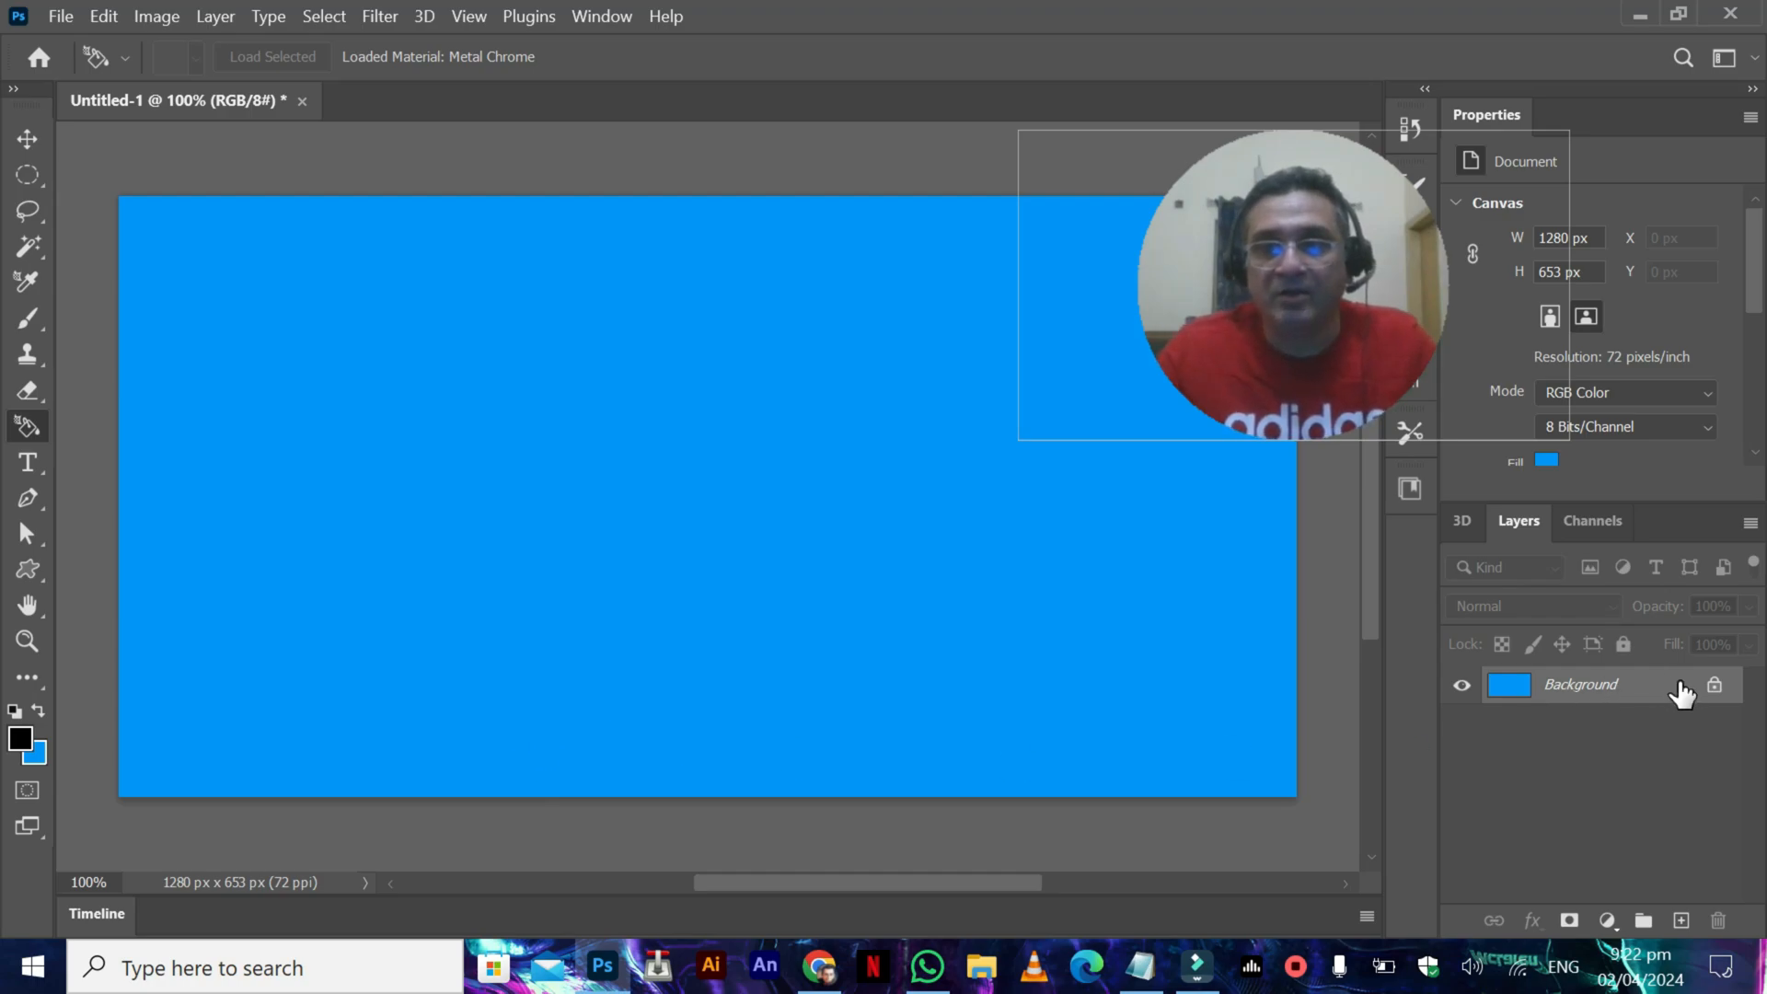
left_click(1712, 686)
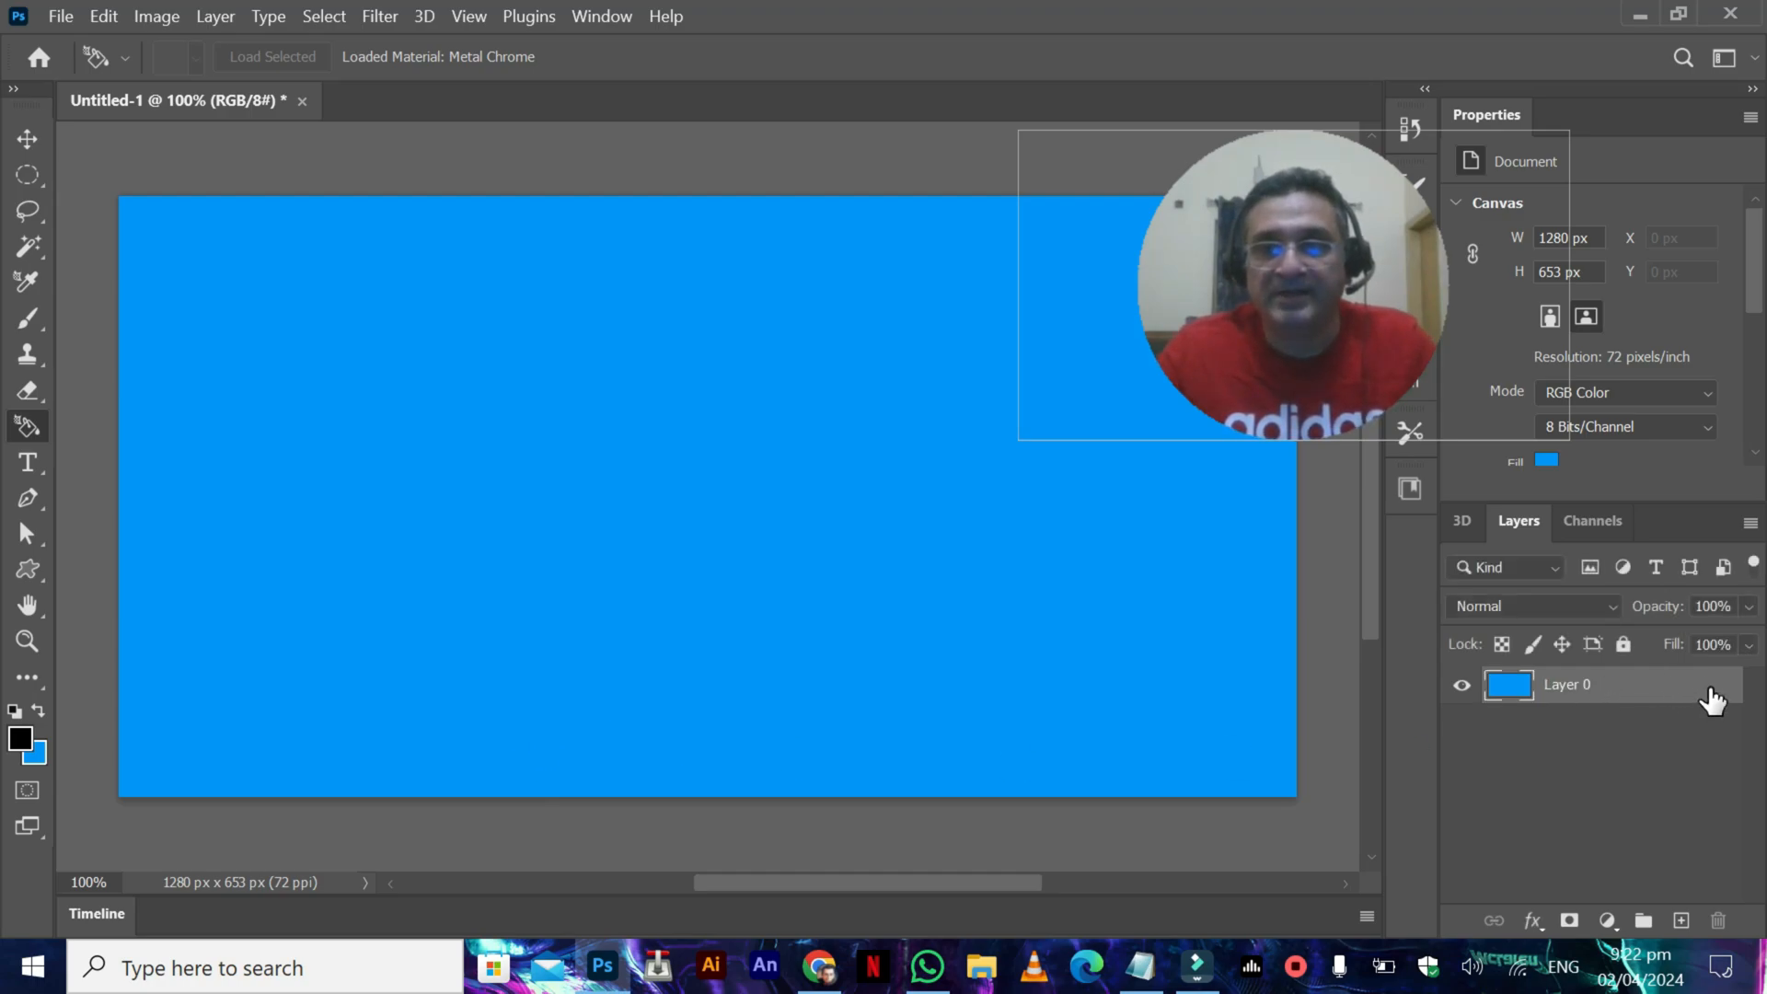
Toggle the full lock on the blue Layer 0 on and off again
double_click(1612, 696)
left_click(1633, 210)
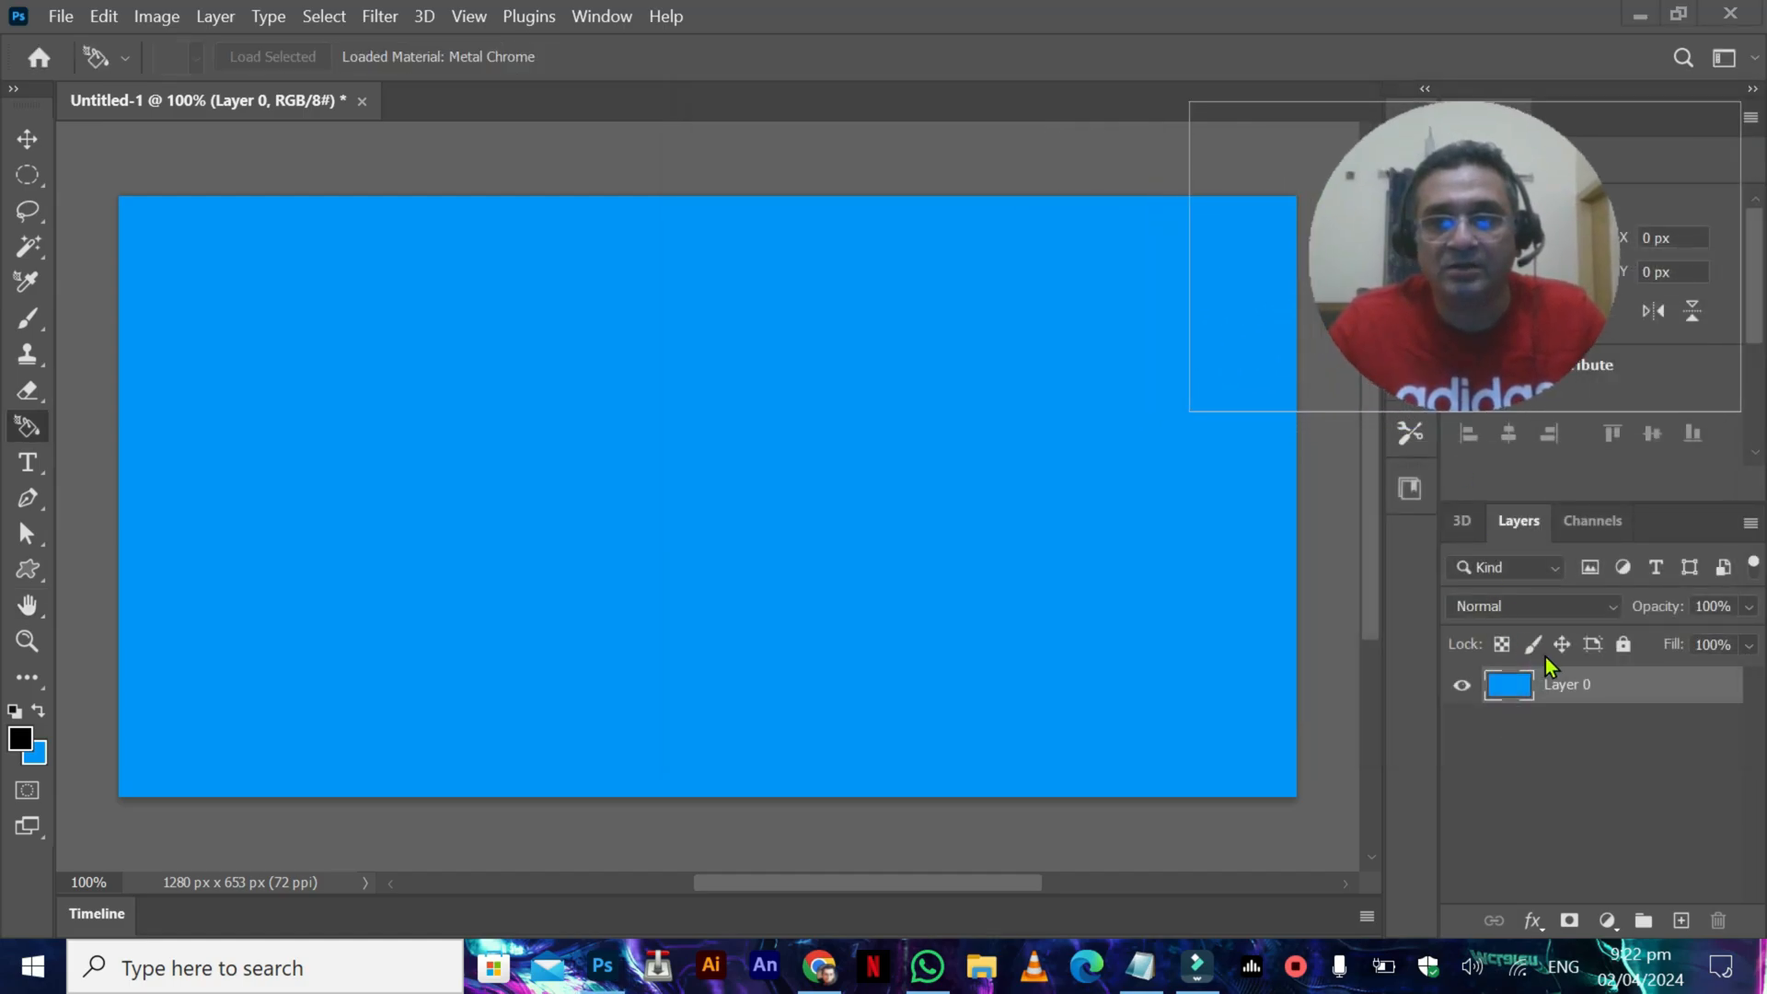
left_click(1624, 644)
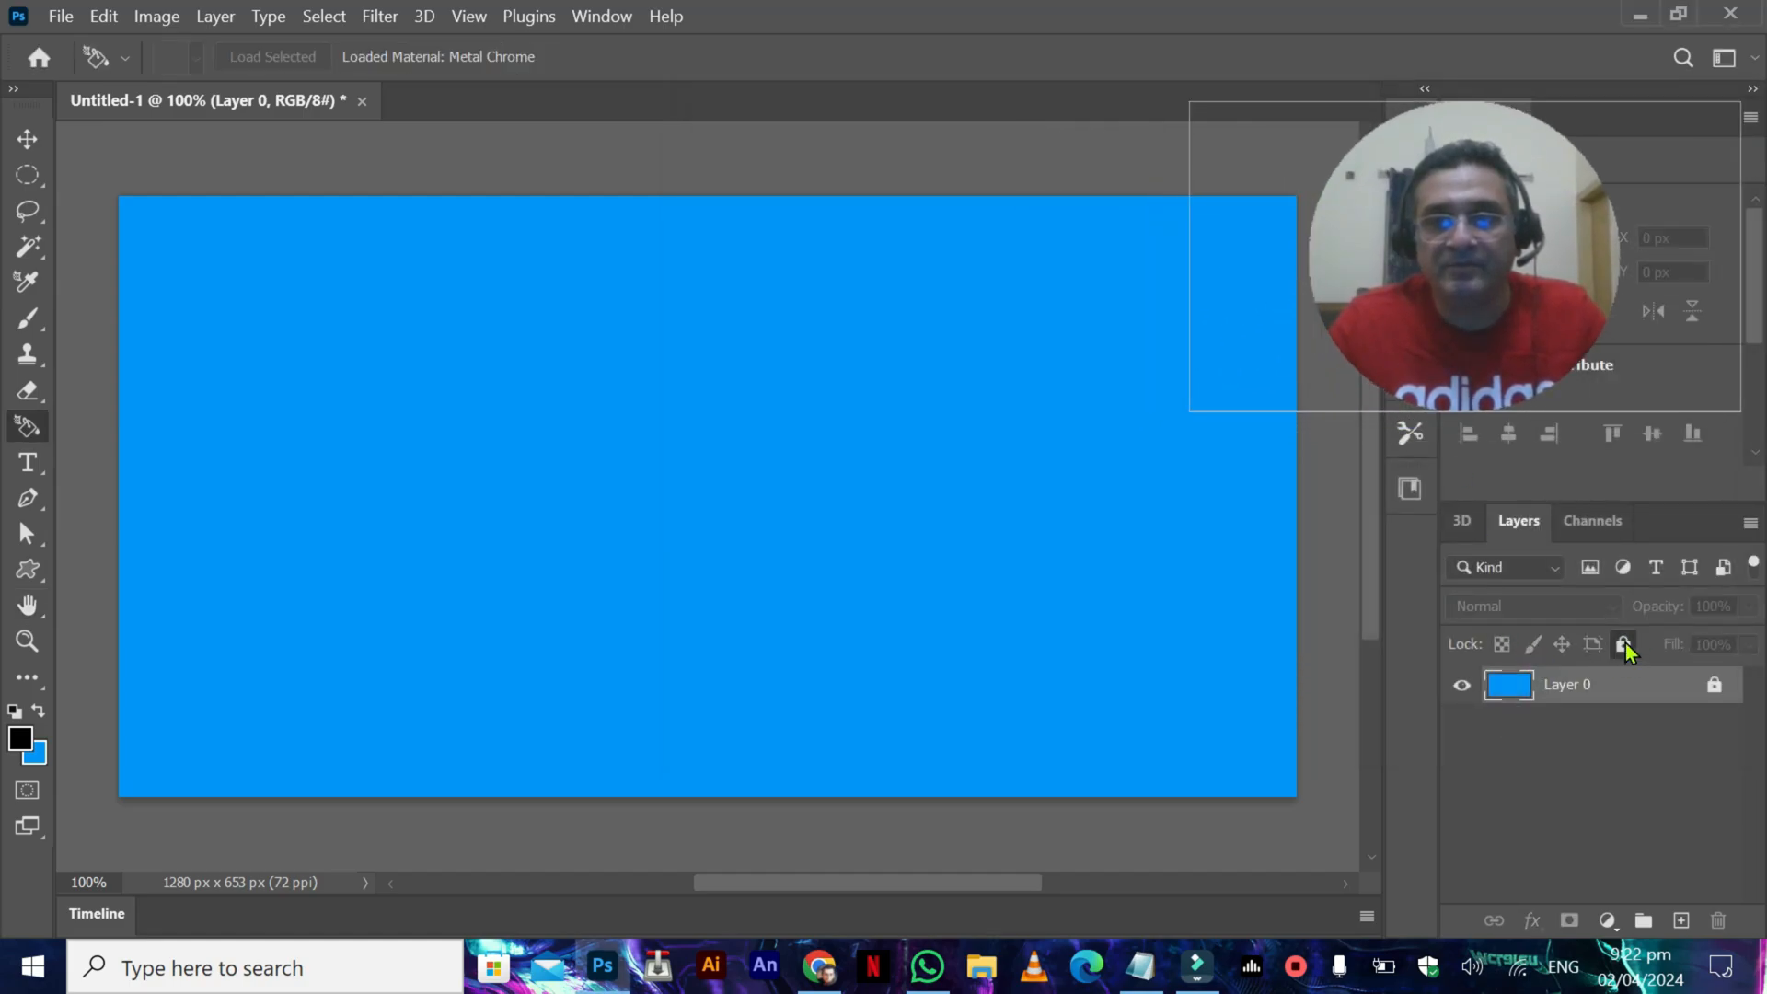
left_click(1625, 644)
left_click(1622, 646)
left_click(1622, 645)
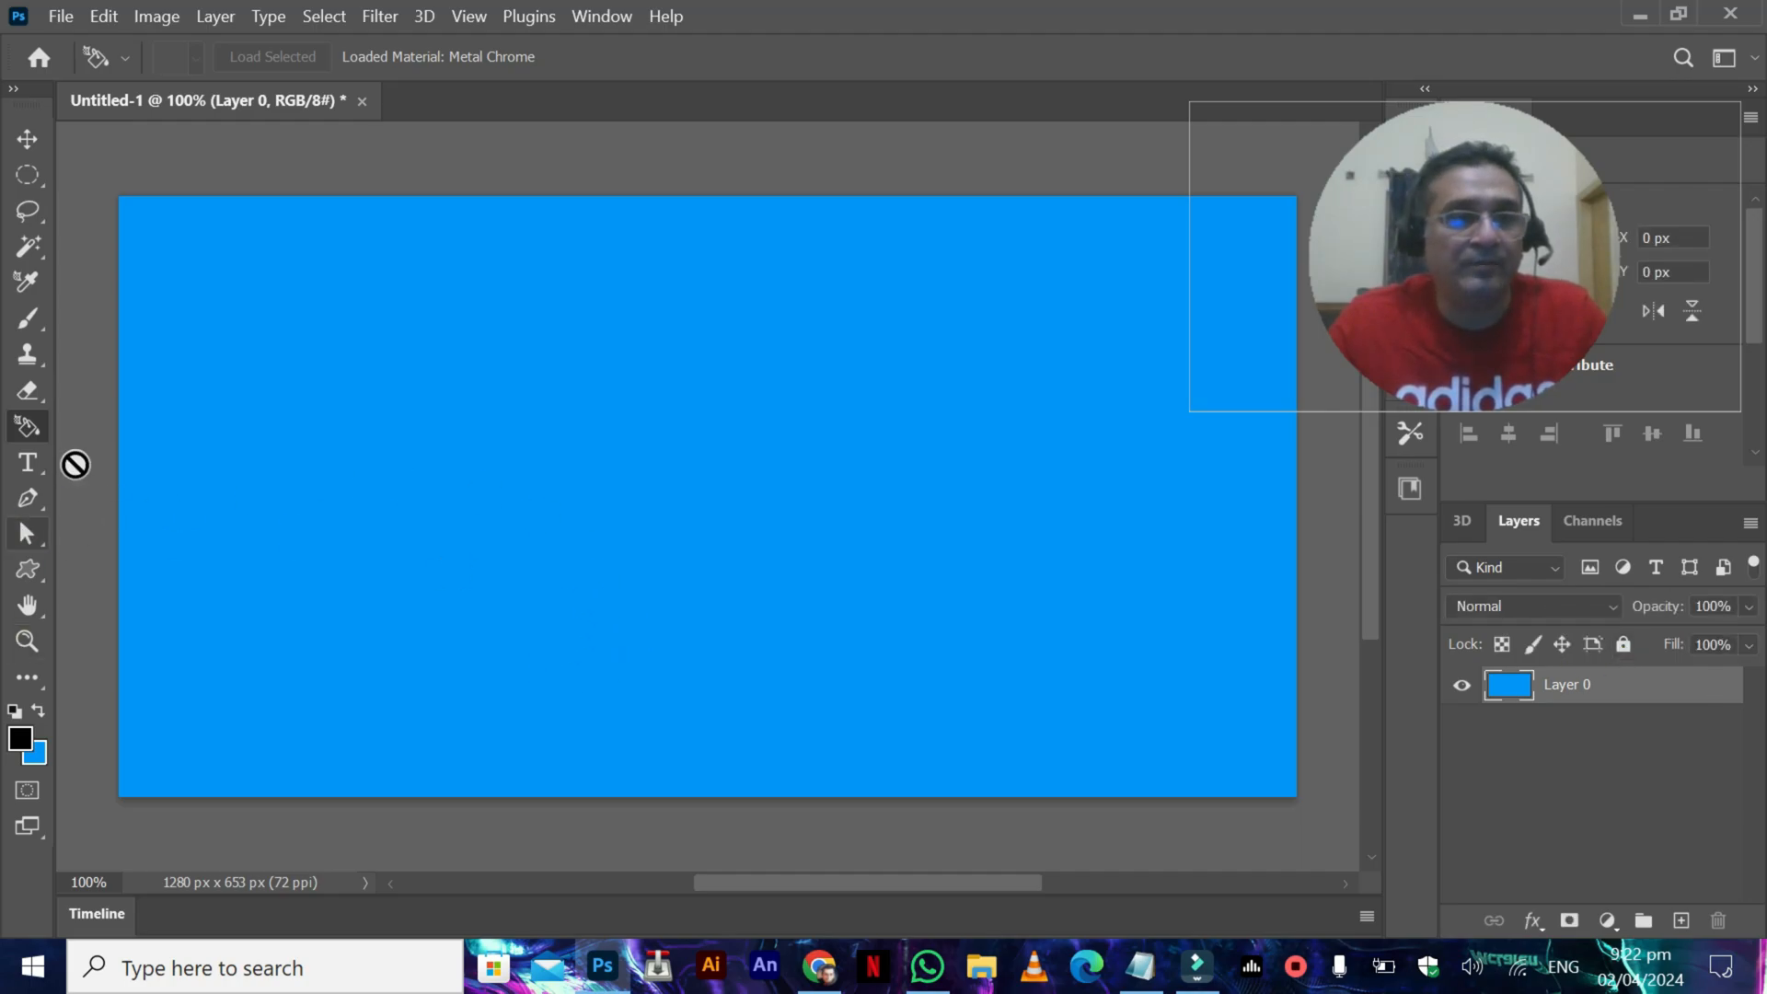
Turn the blue Layer 0 into a 3D mesh with the Sphere preset
left_click(422, 20)
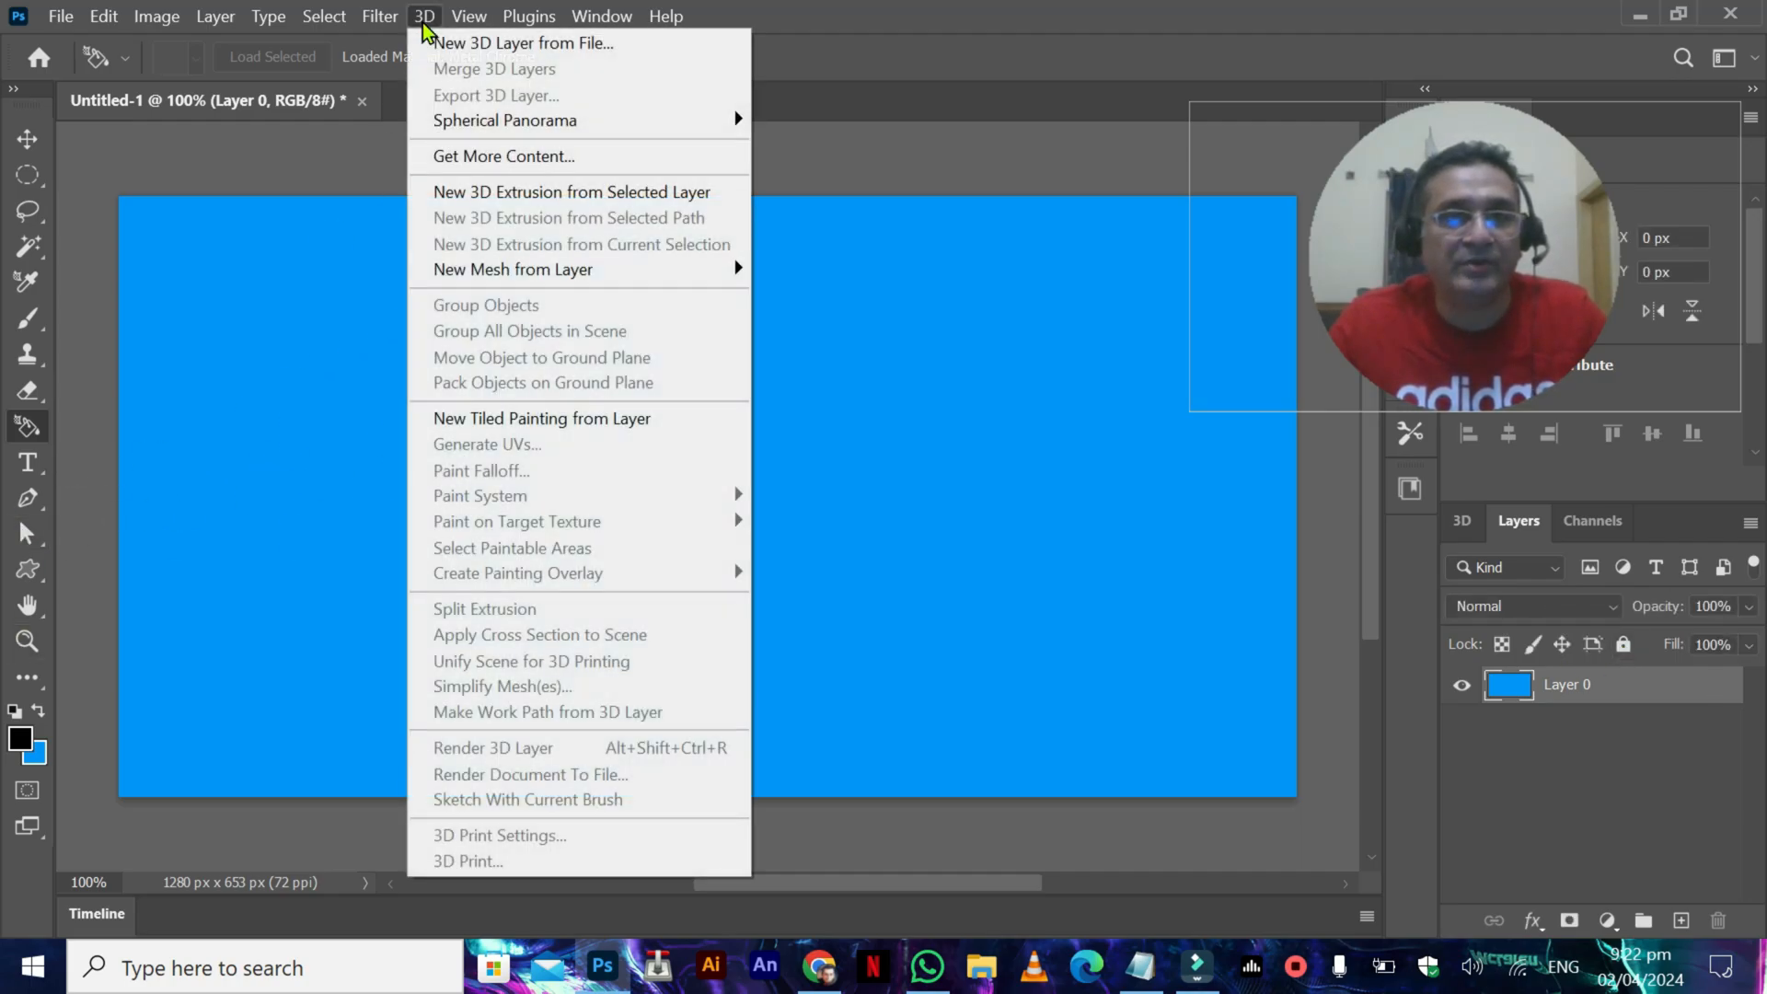
mouse_move(584, 274)
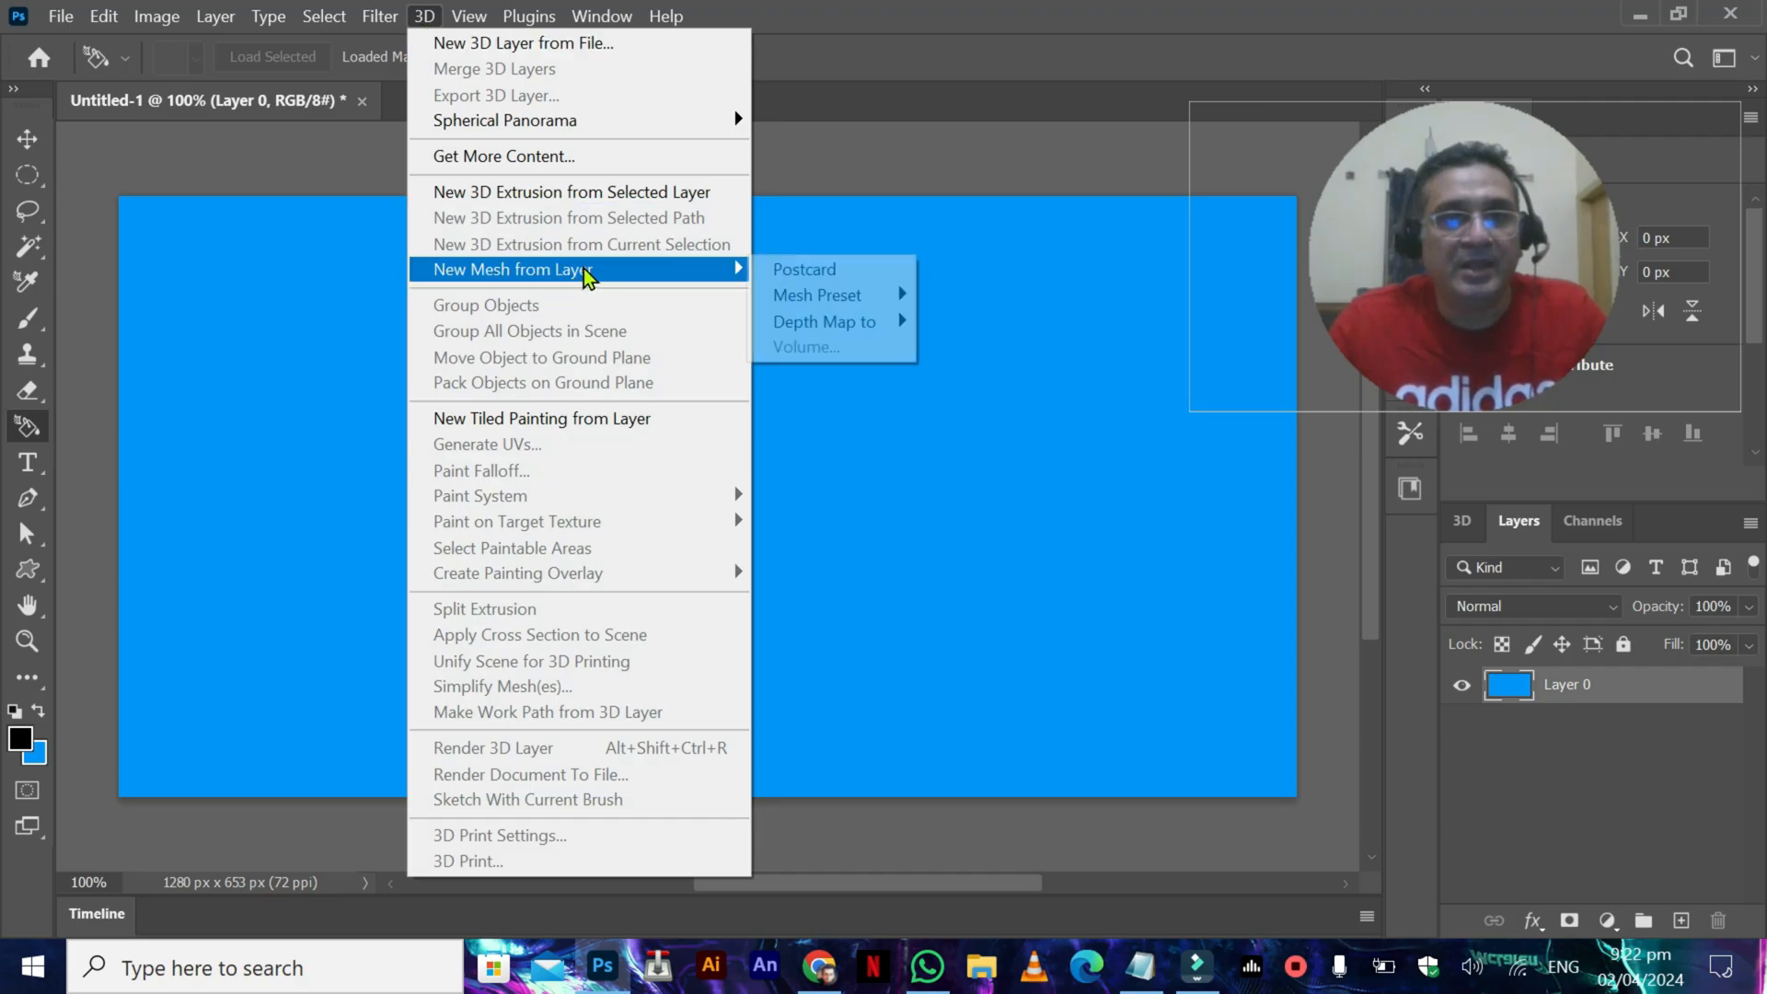
mouse_move(817, 296)
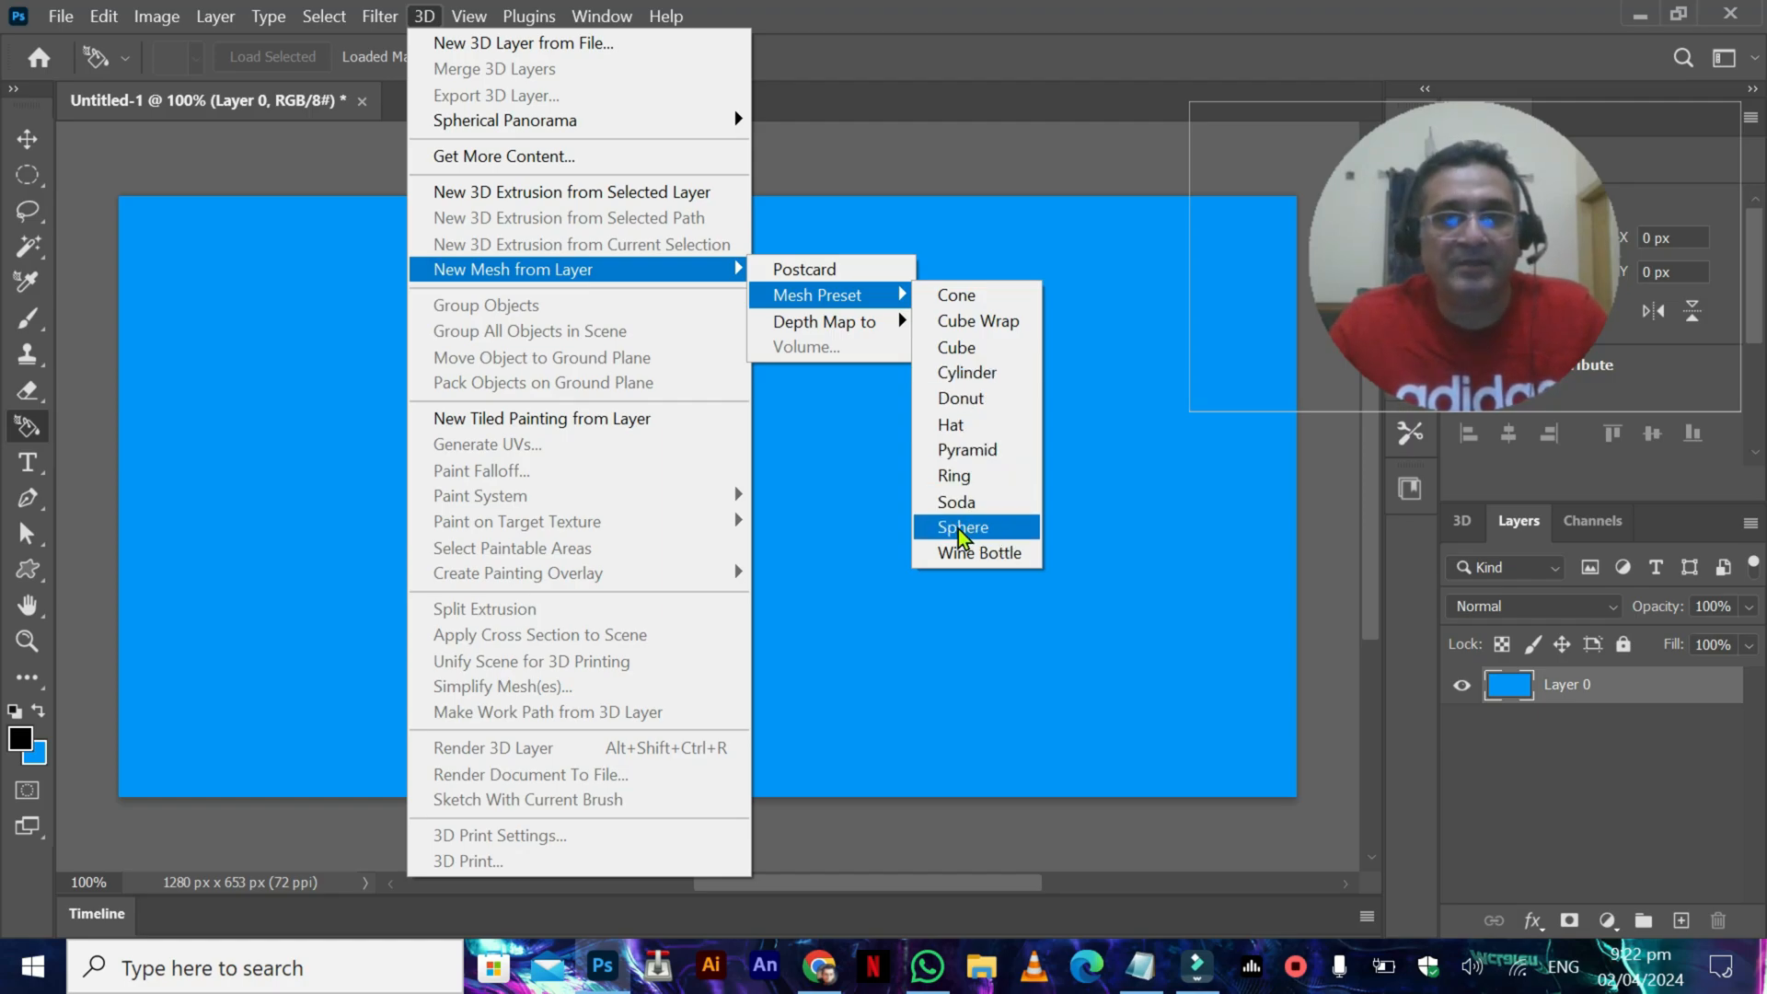
left_click(958, 529)
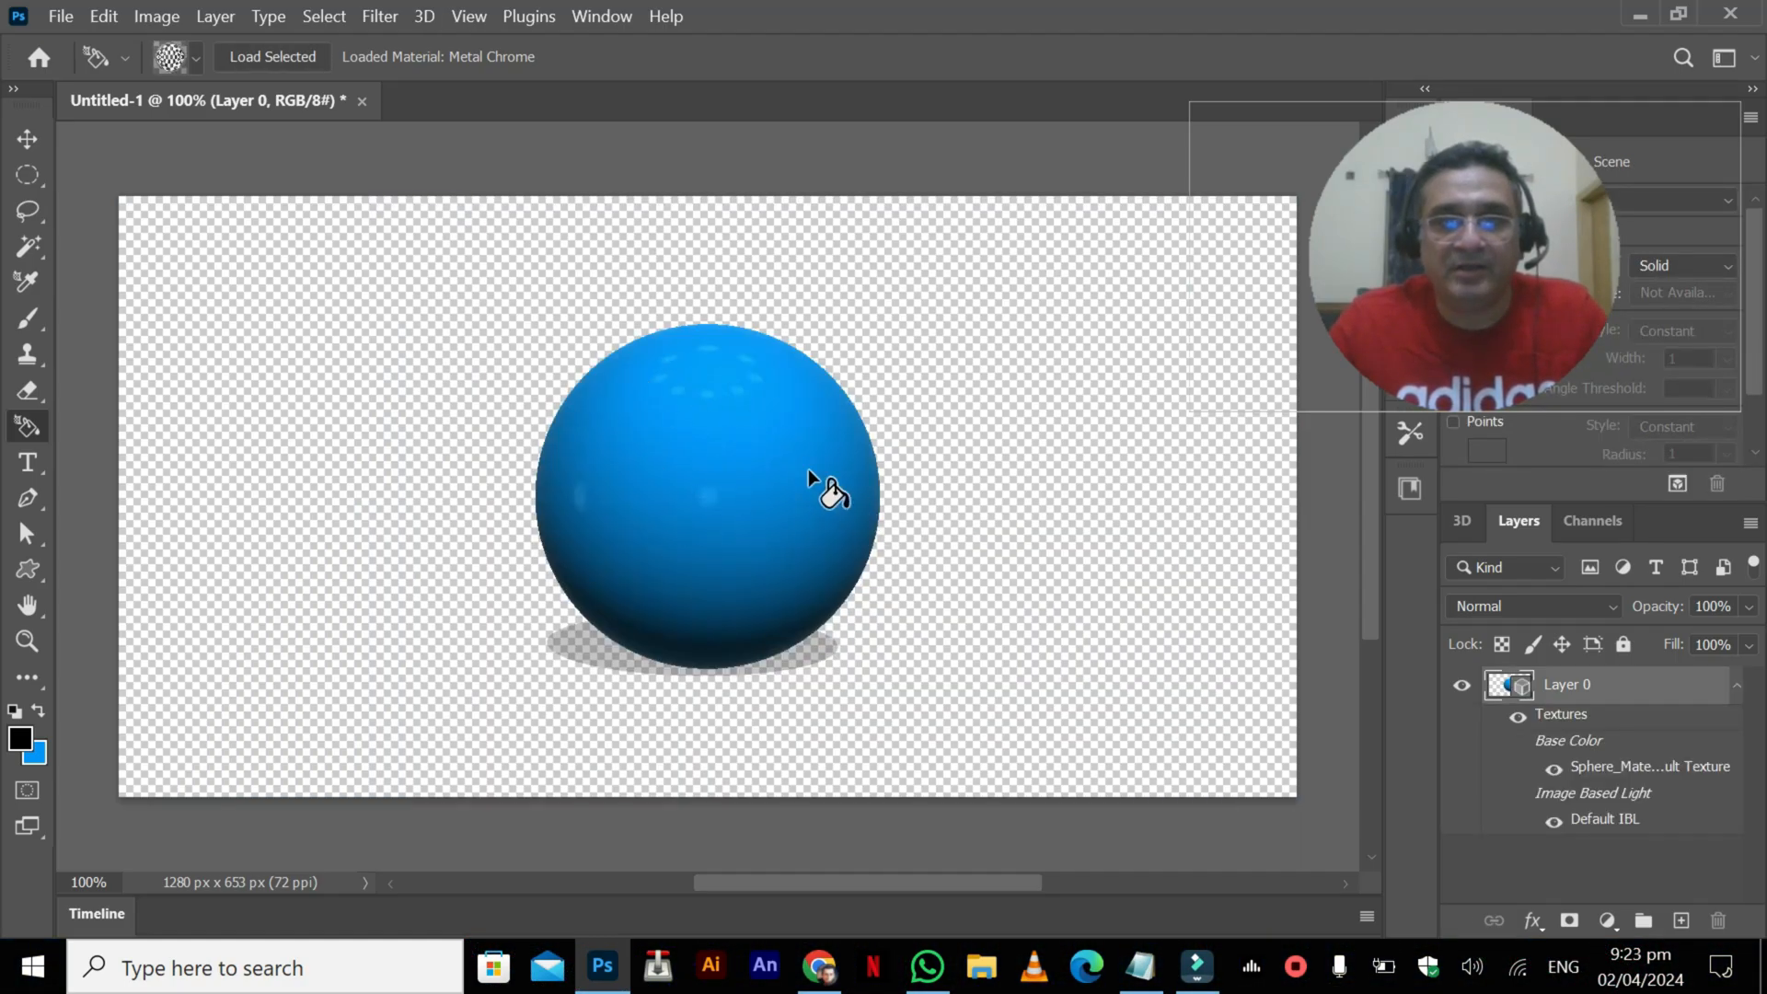
Add a new layer below the 3D sphere layer and fill it with the blue background color
left_click(1682, 920)
left_click_drag(1511, 681, 1450, 875)
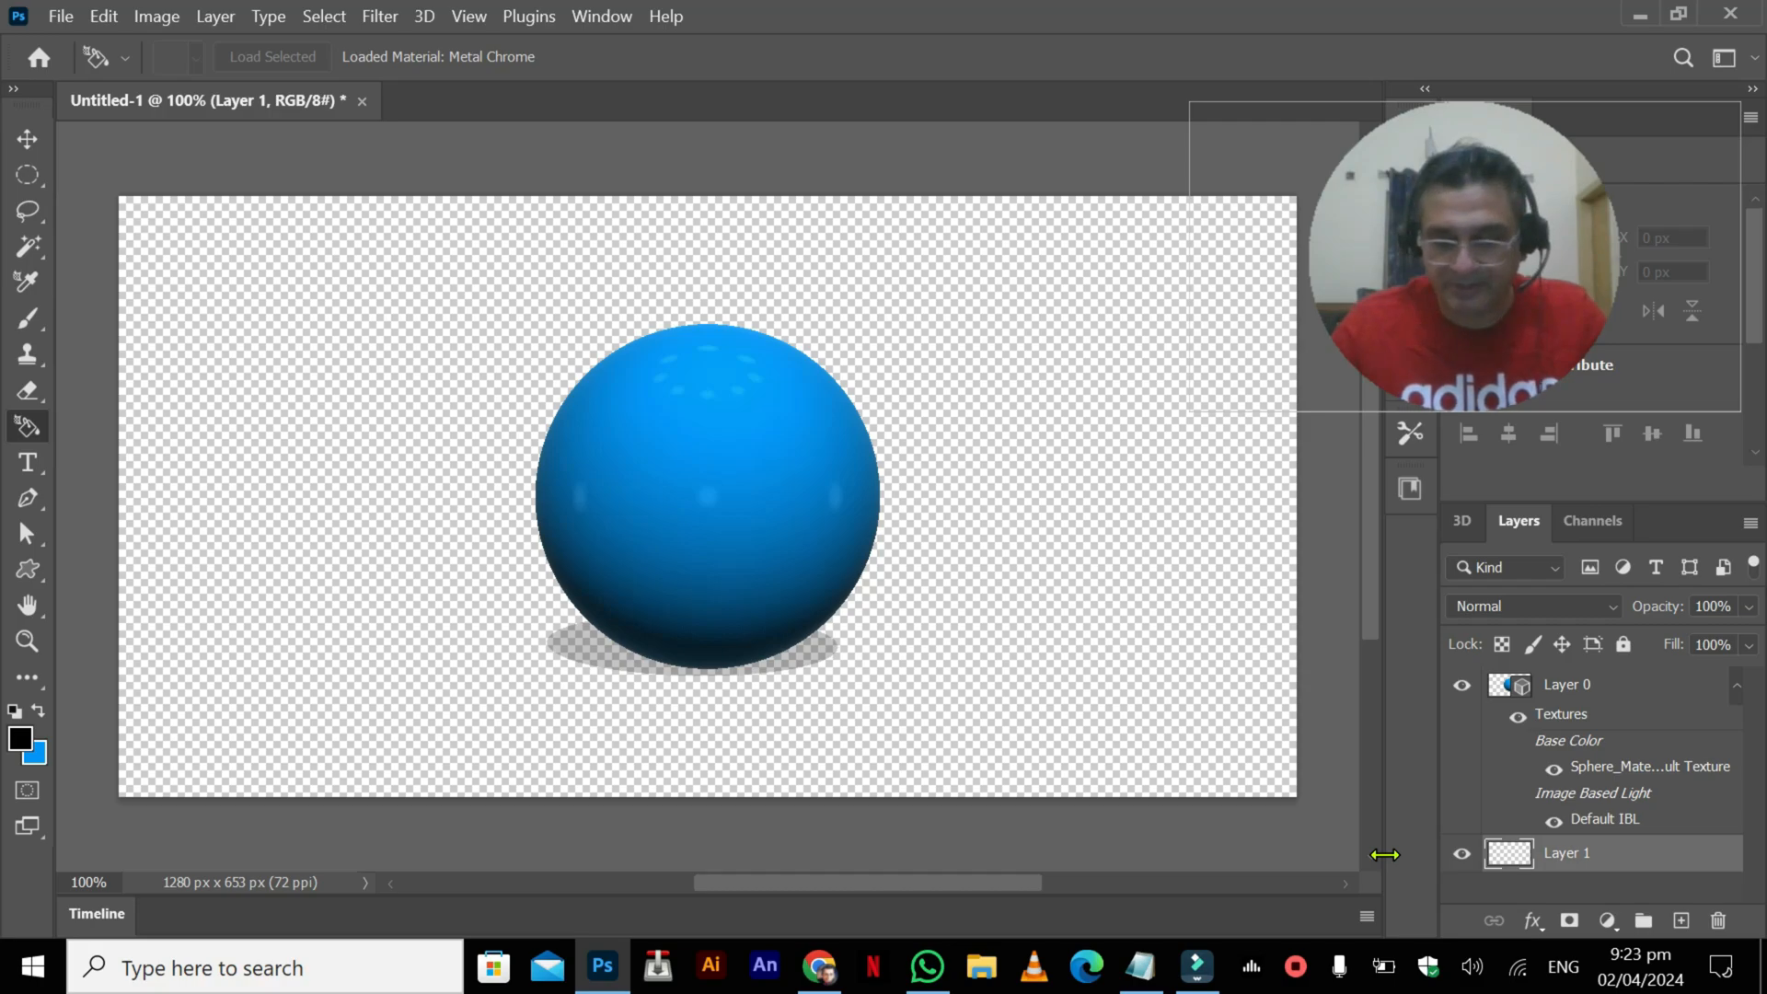
key("ctrl+BackSpace")
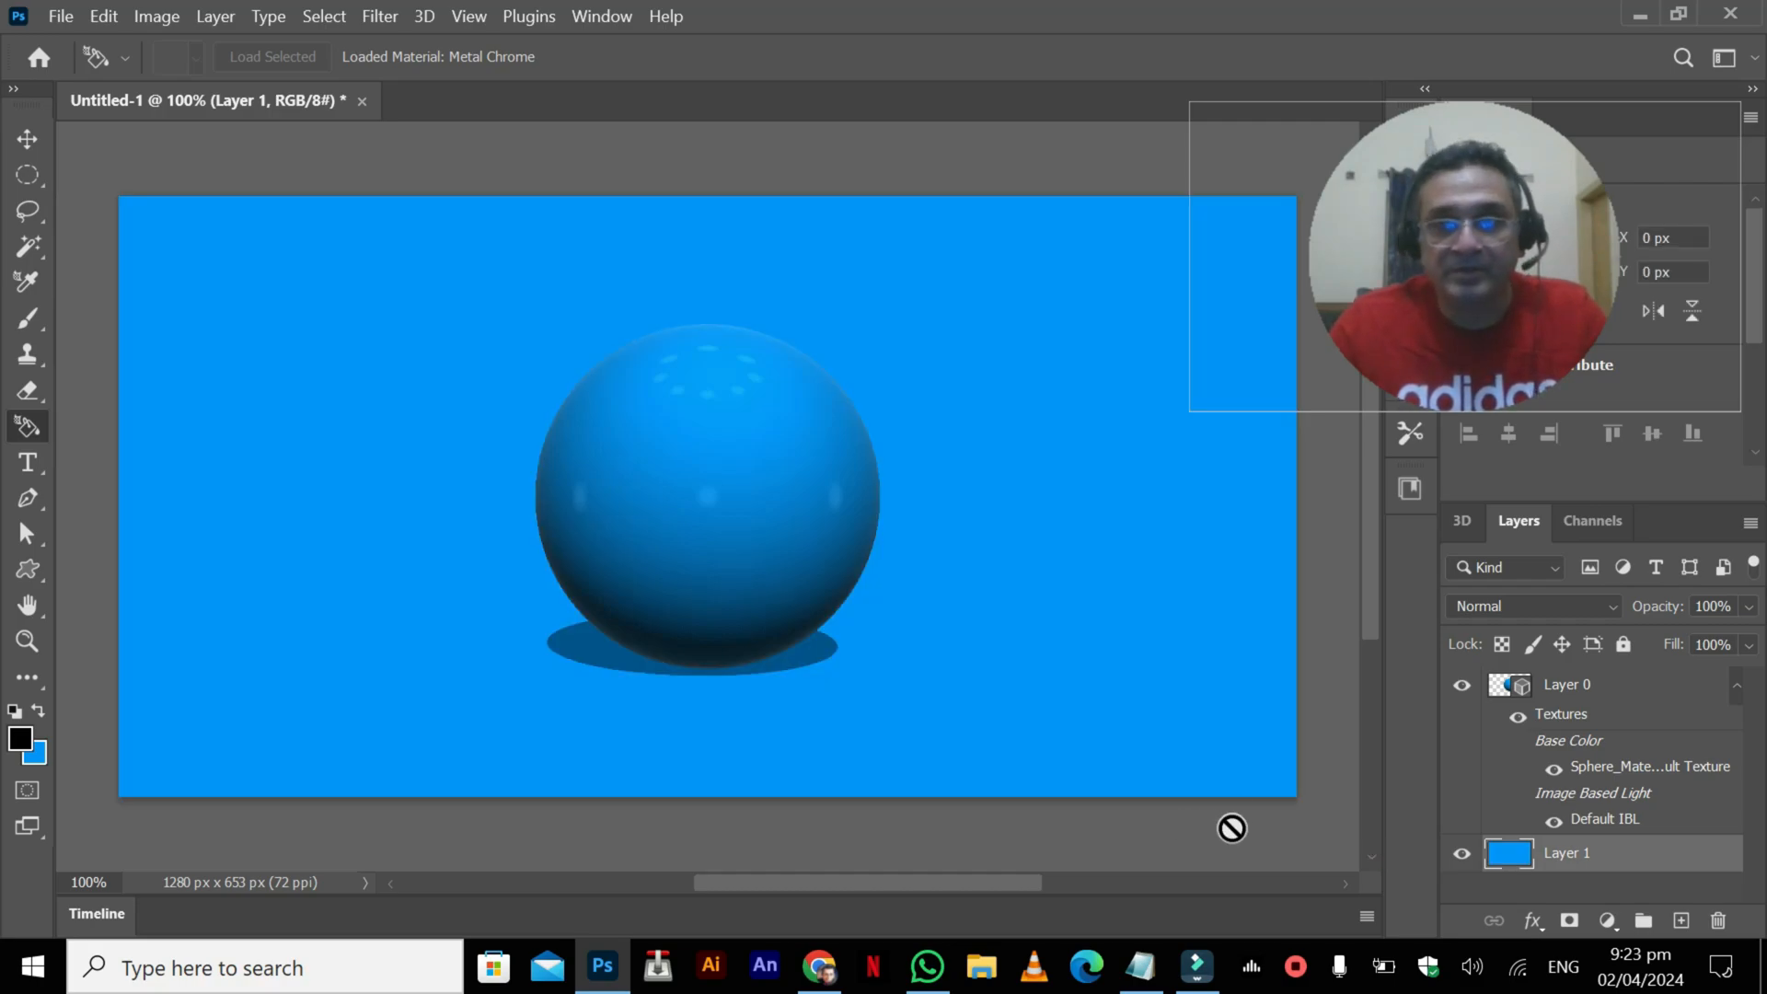
Compare the canvas with the blue Layer 1 hidden and shown, and select the sphere's Layer 0
left_click(1612, 695)
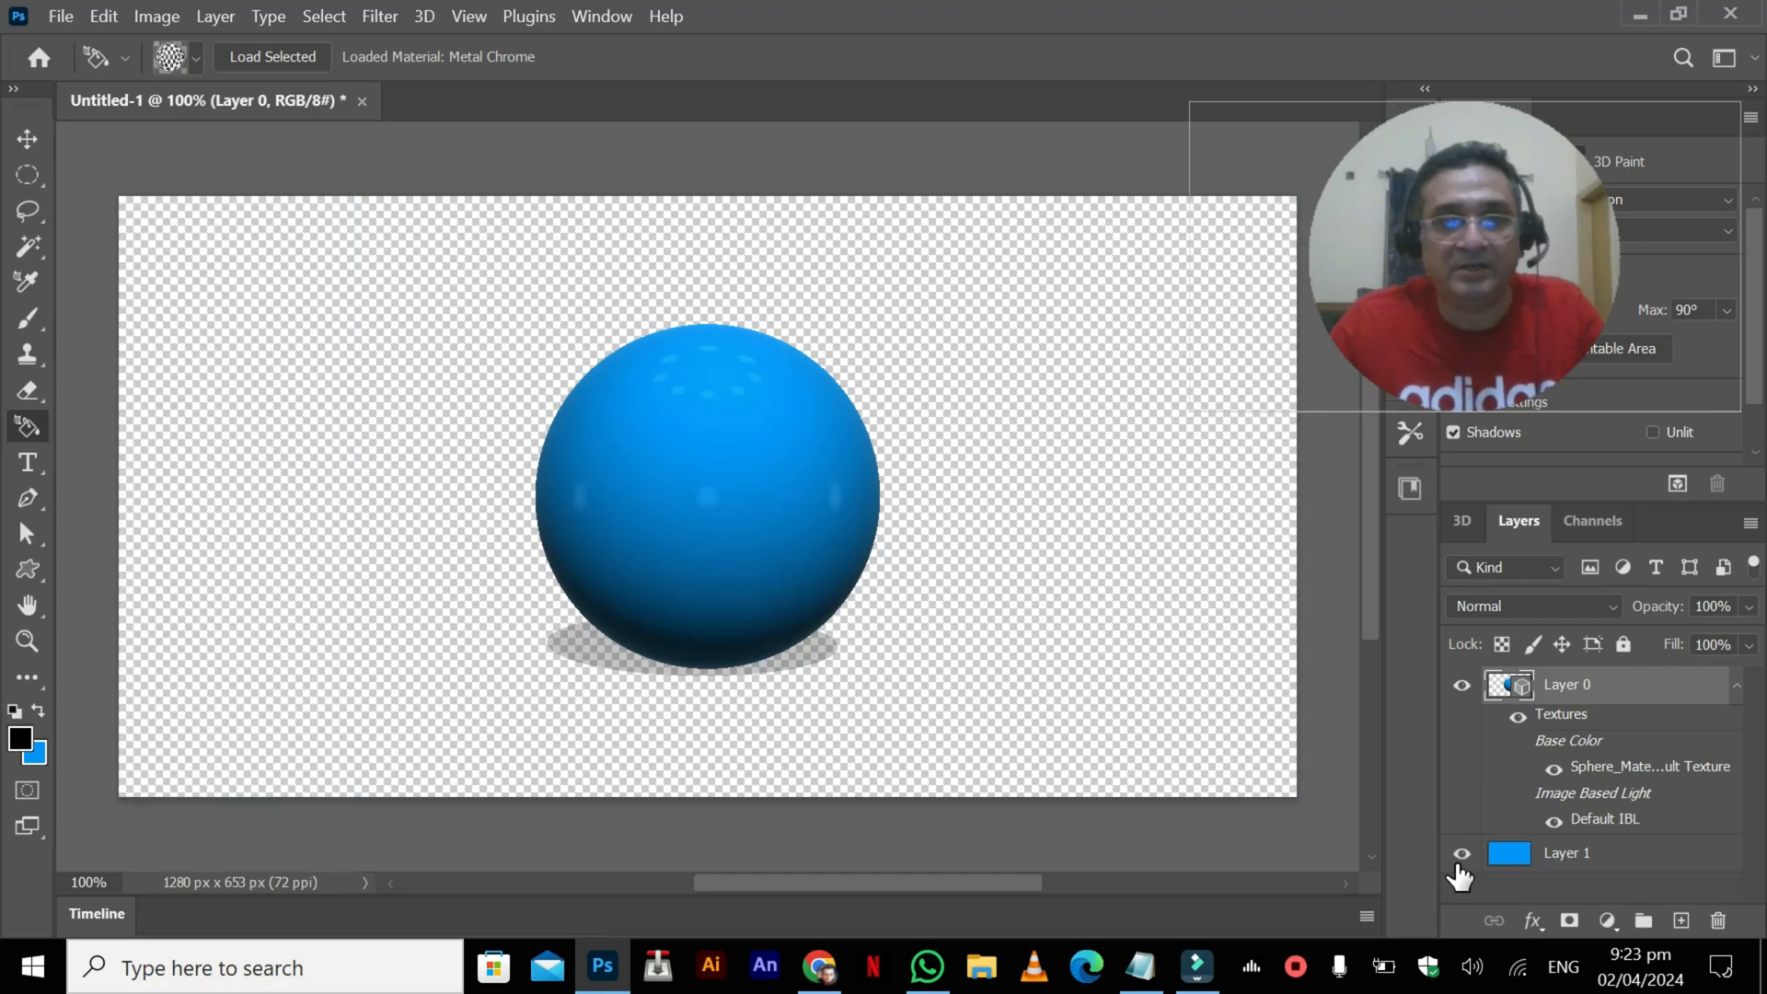
left_click(1461, 853)
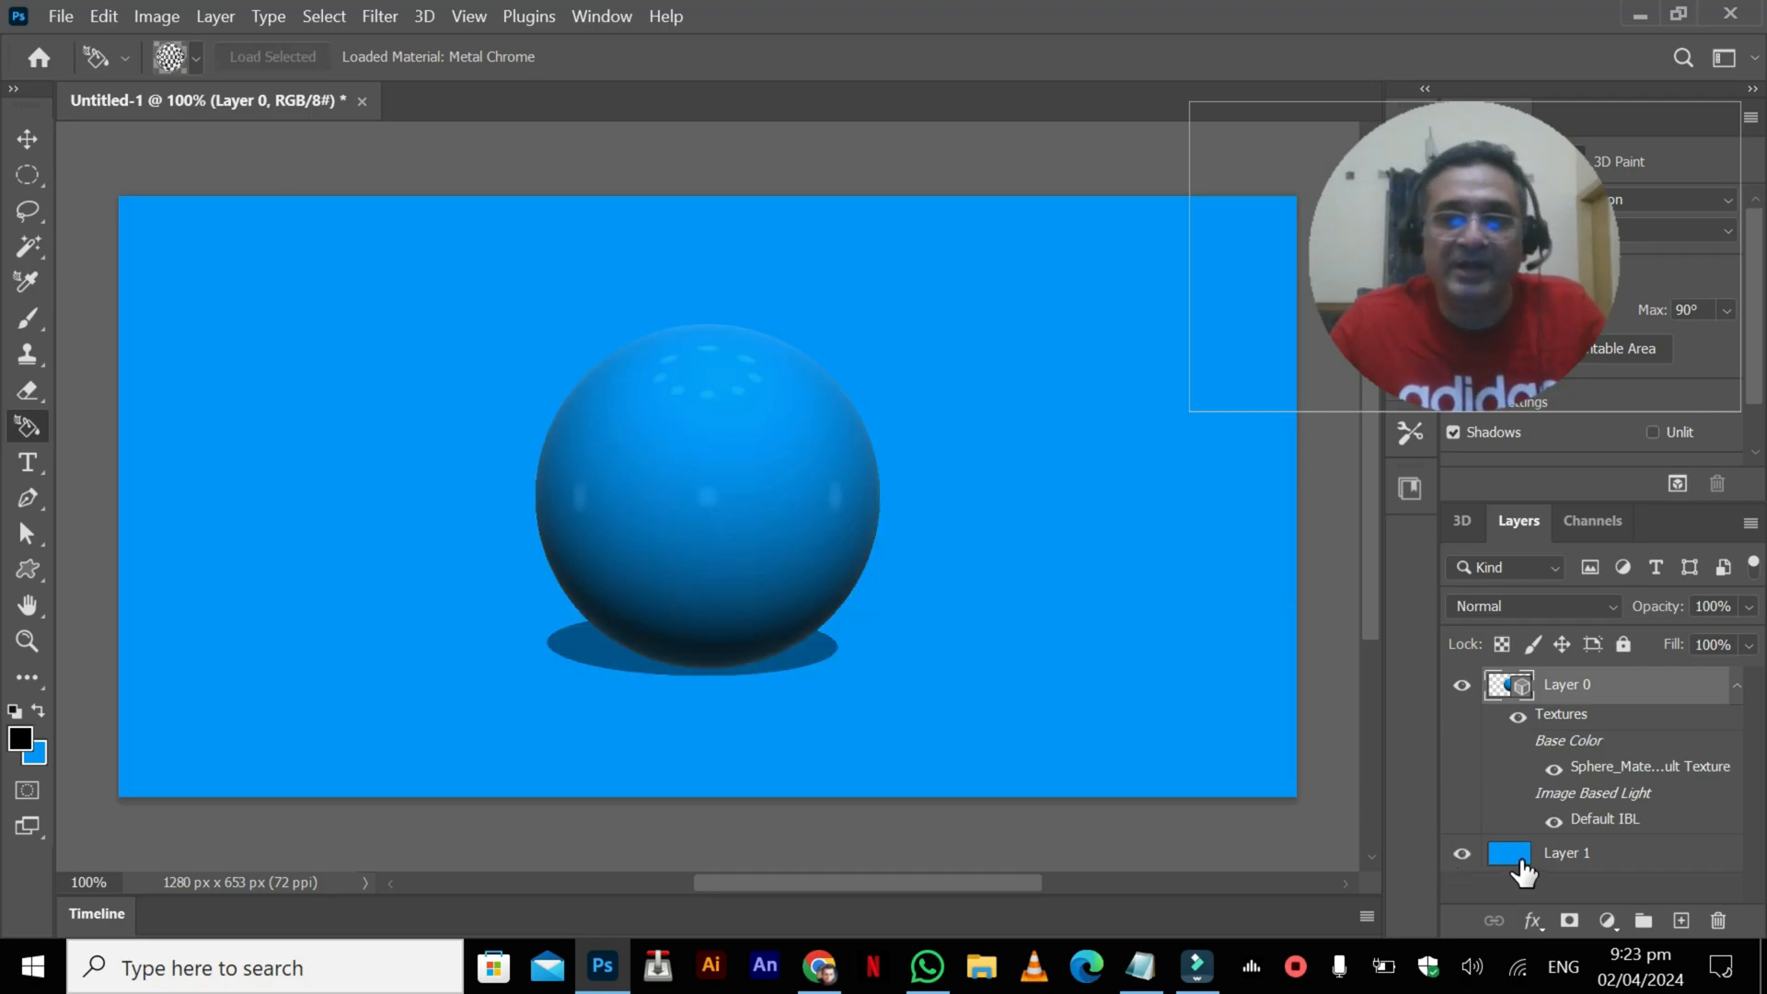
left_click(1521, 860)
left_click(1510, 692)
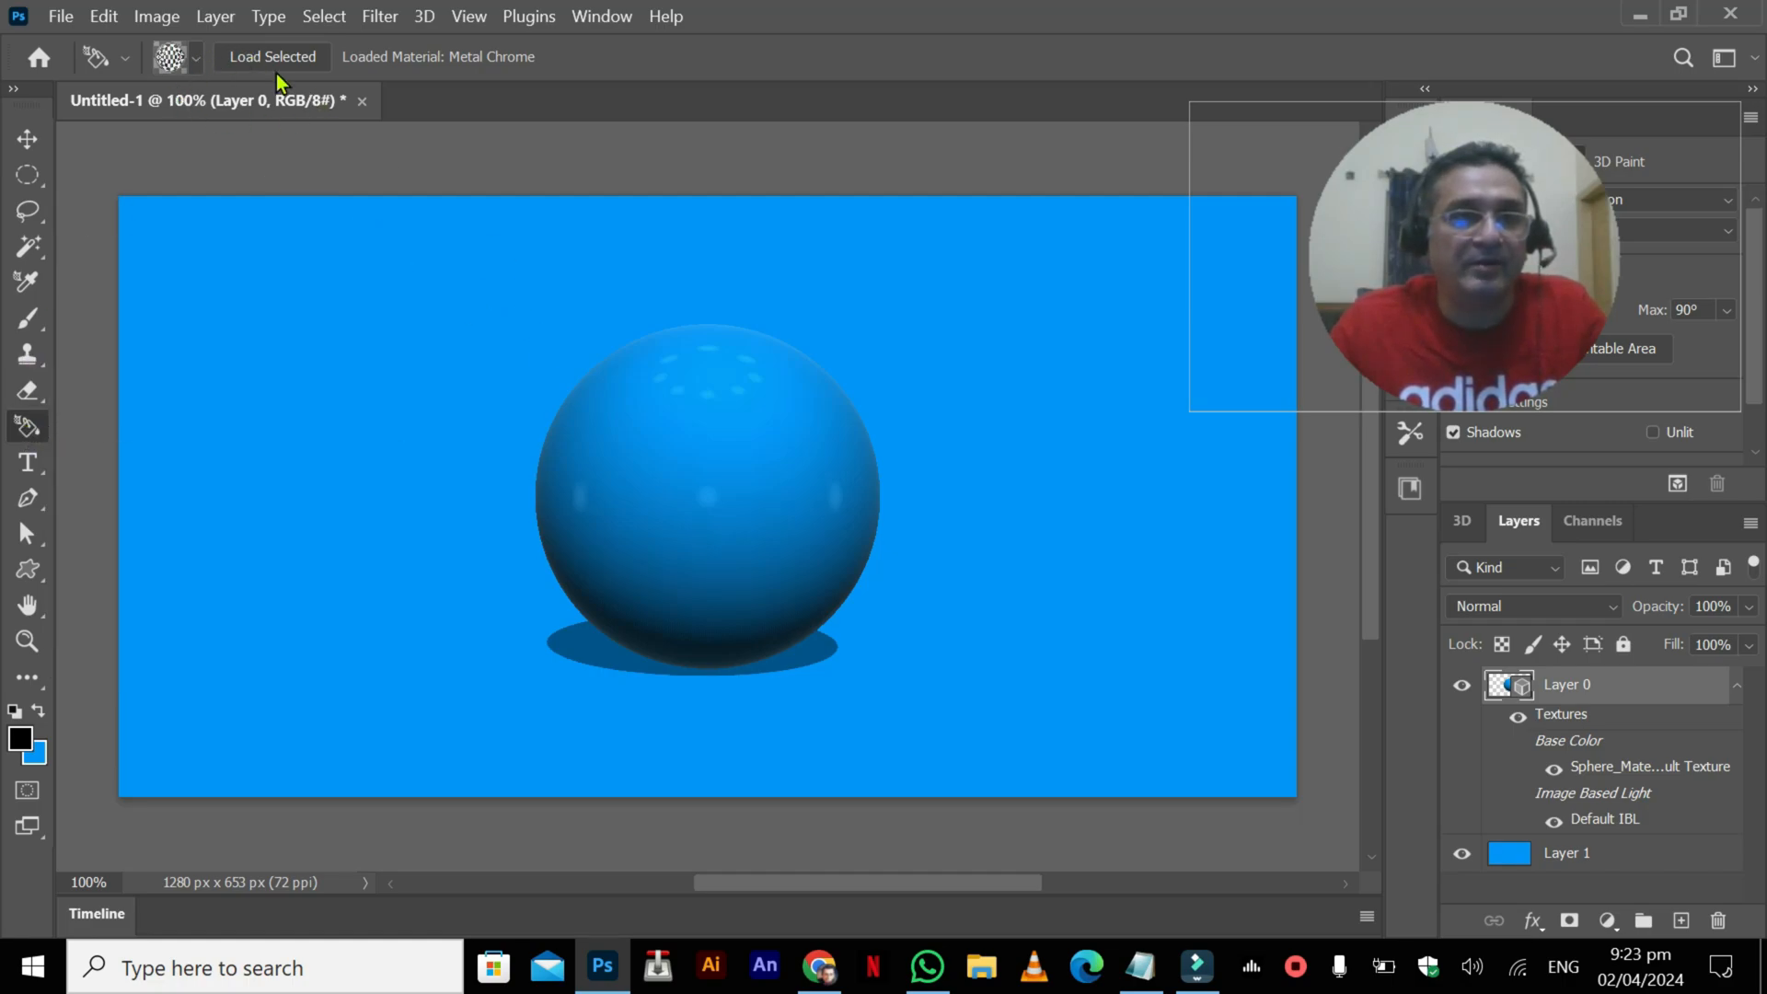
Load the Metal Brass (Solid) material and apply it to the sphere
left_click(197, 63)
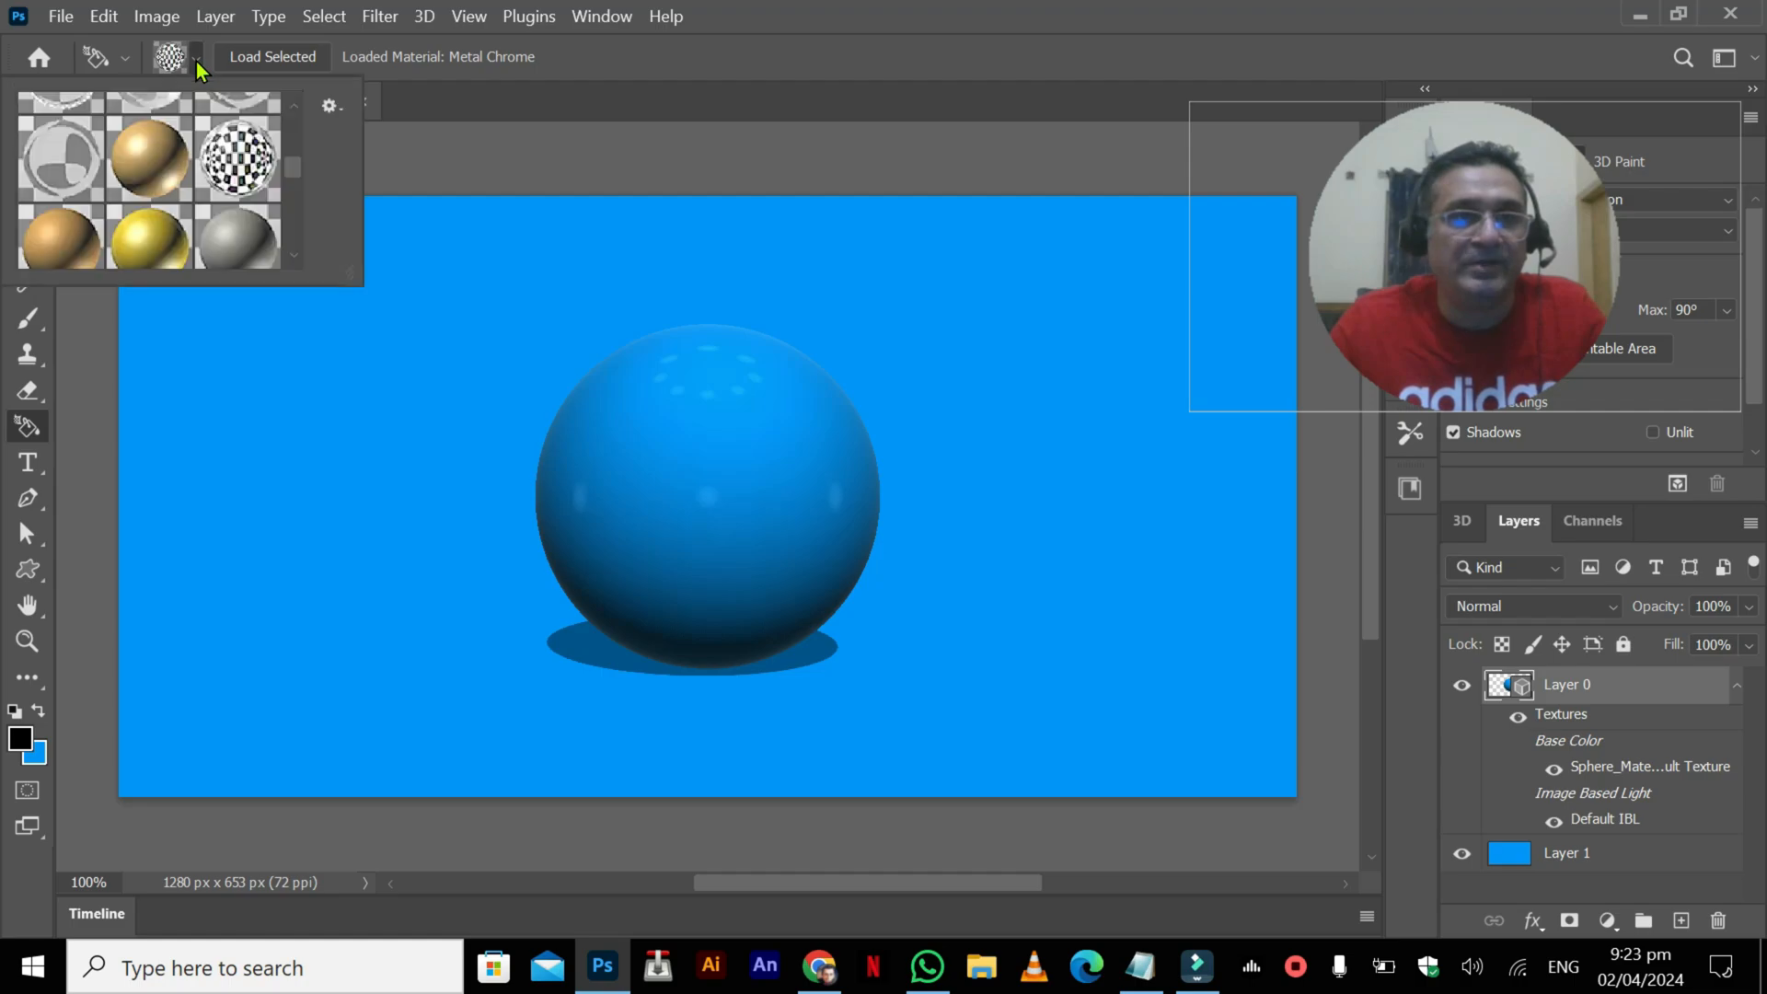
left_click(153, 184)
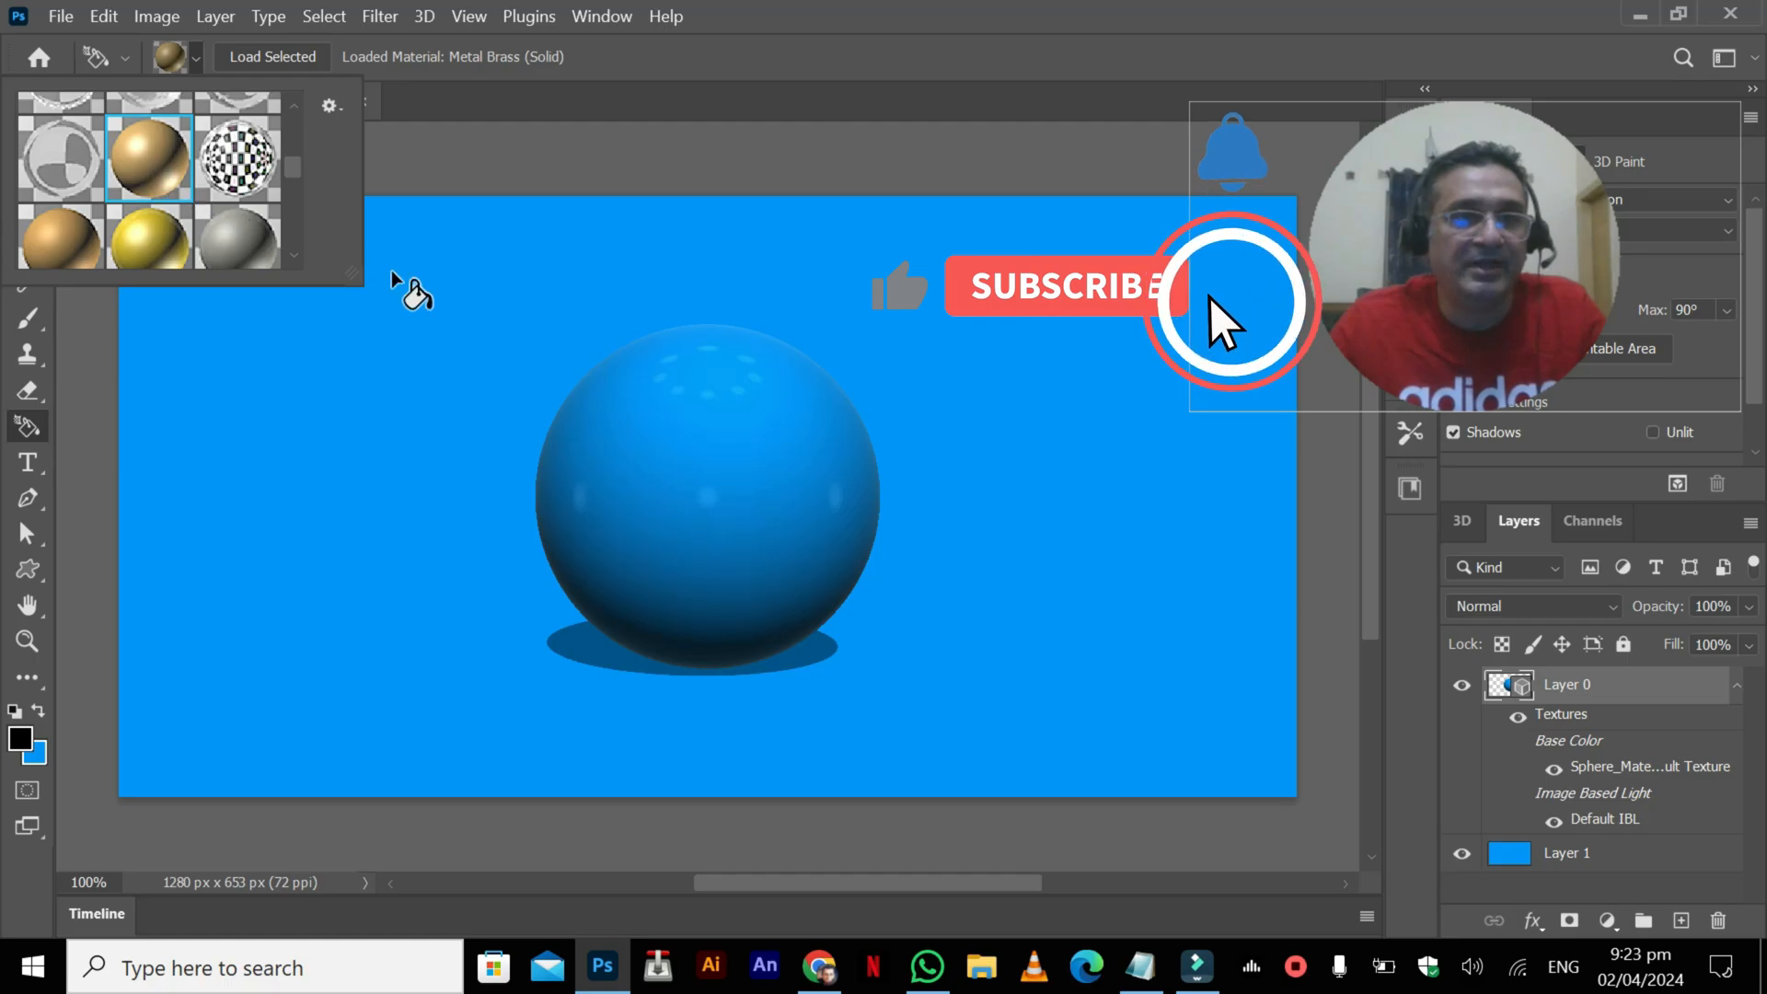
left_click(678, 440)
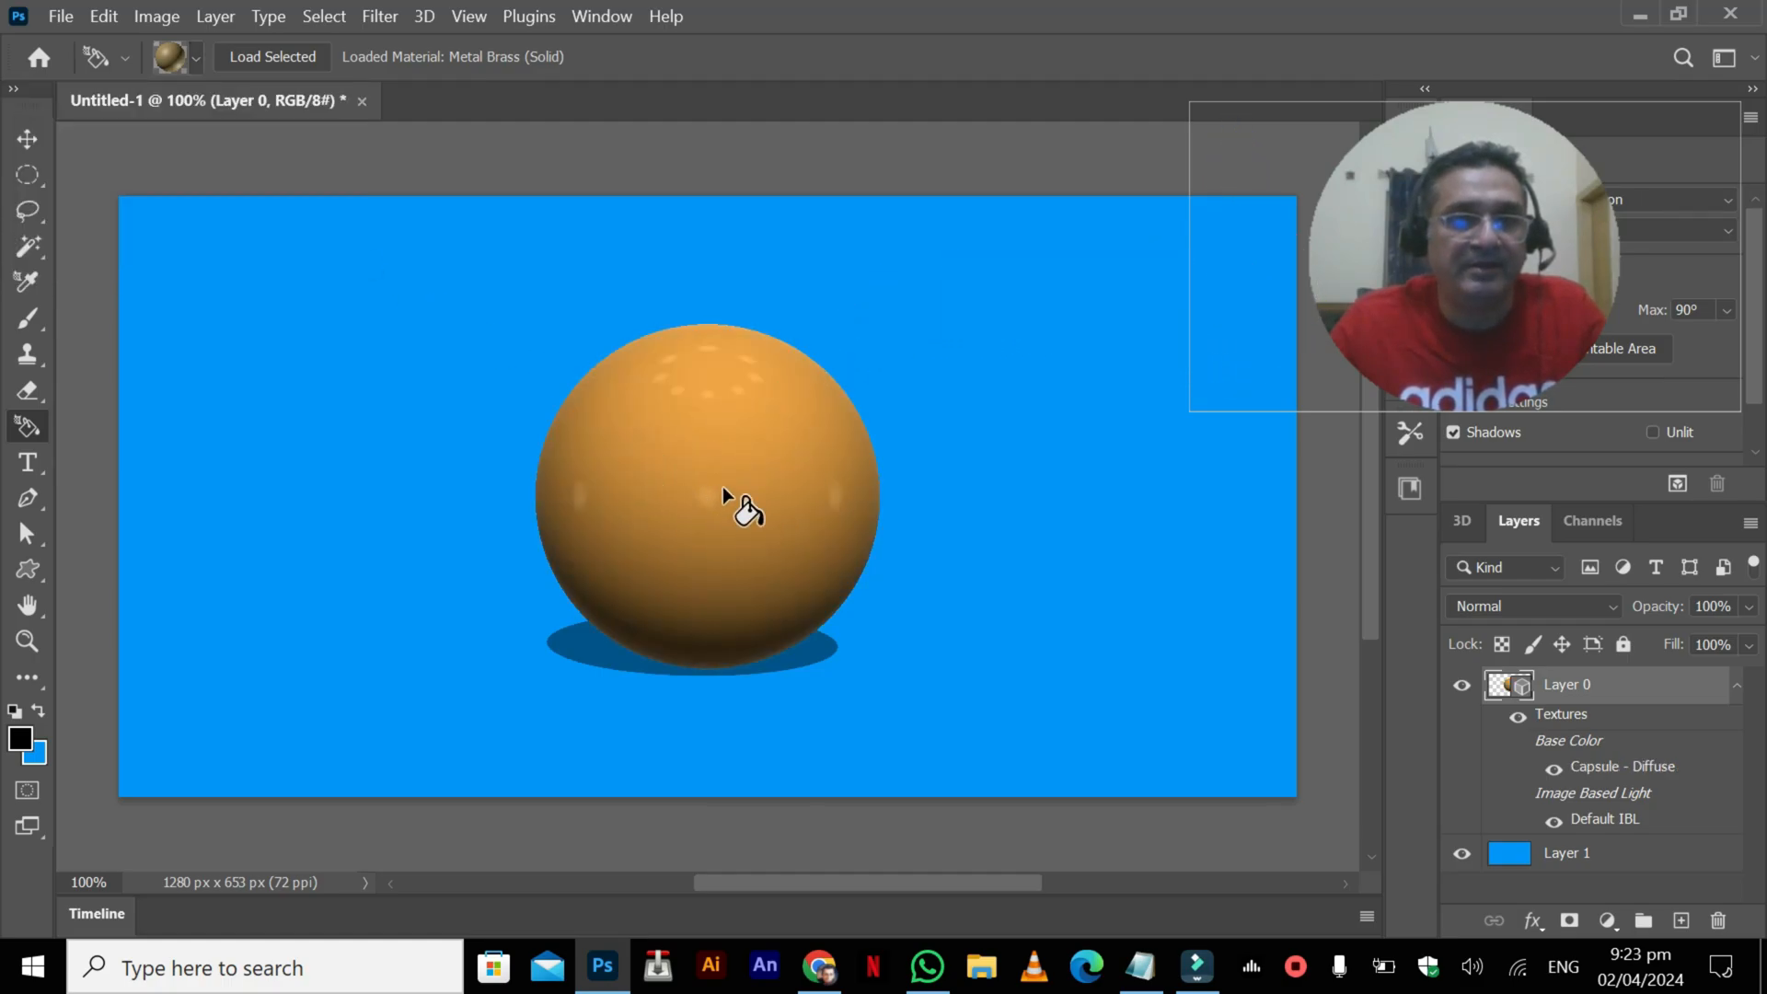
Load the checkered Metal Chrome material and apply it to the sphere
left_click(197, 59)
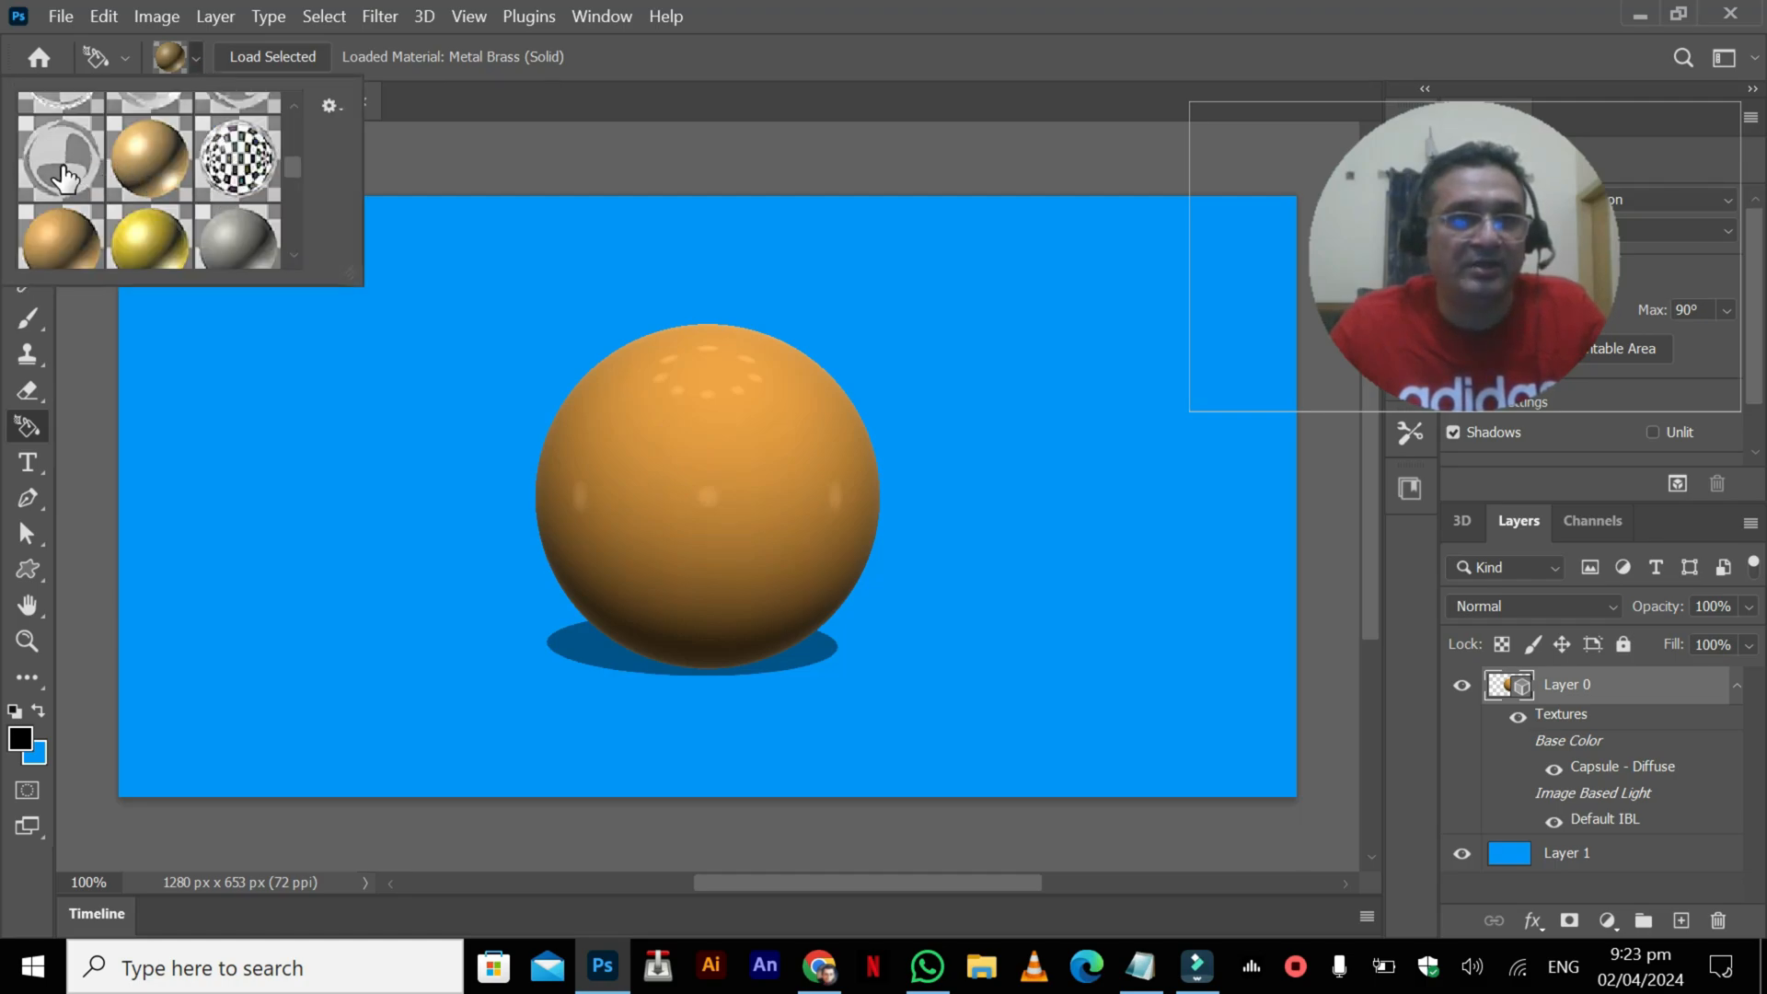
left_click(237, 175)
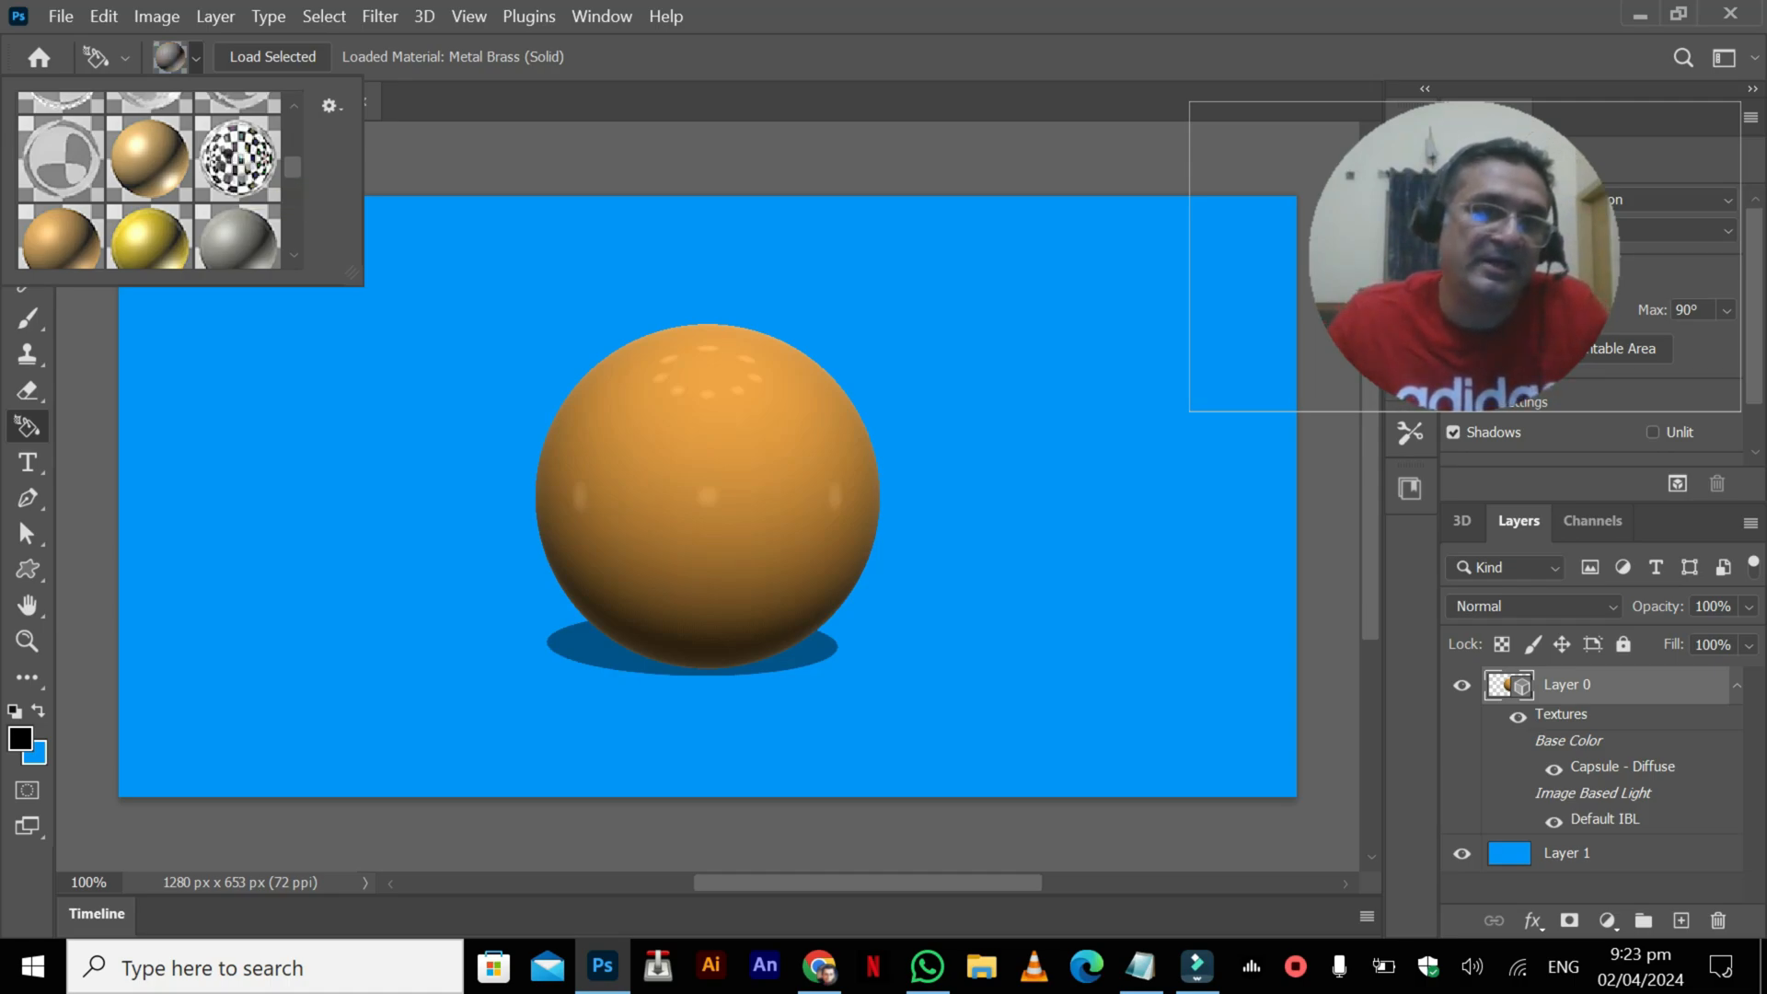
left_click(671, 477)
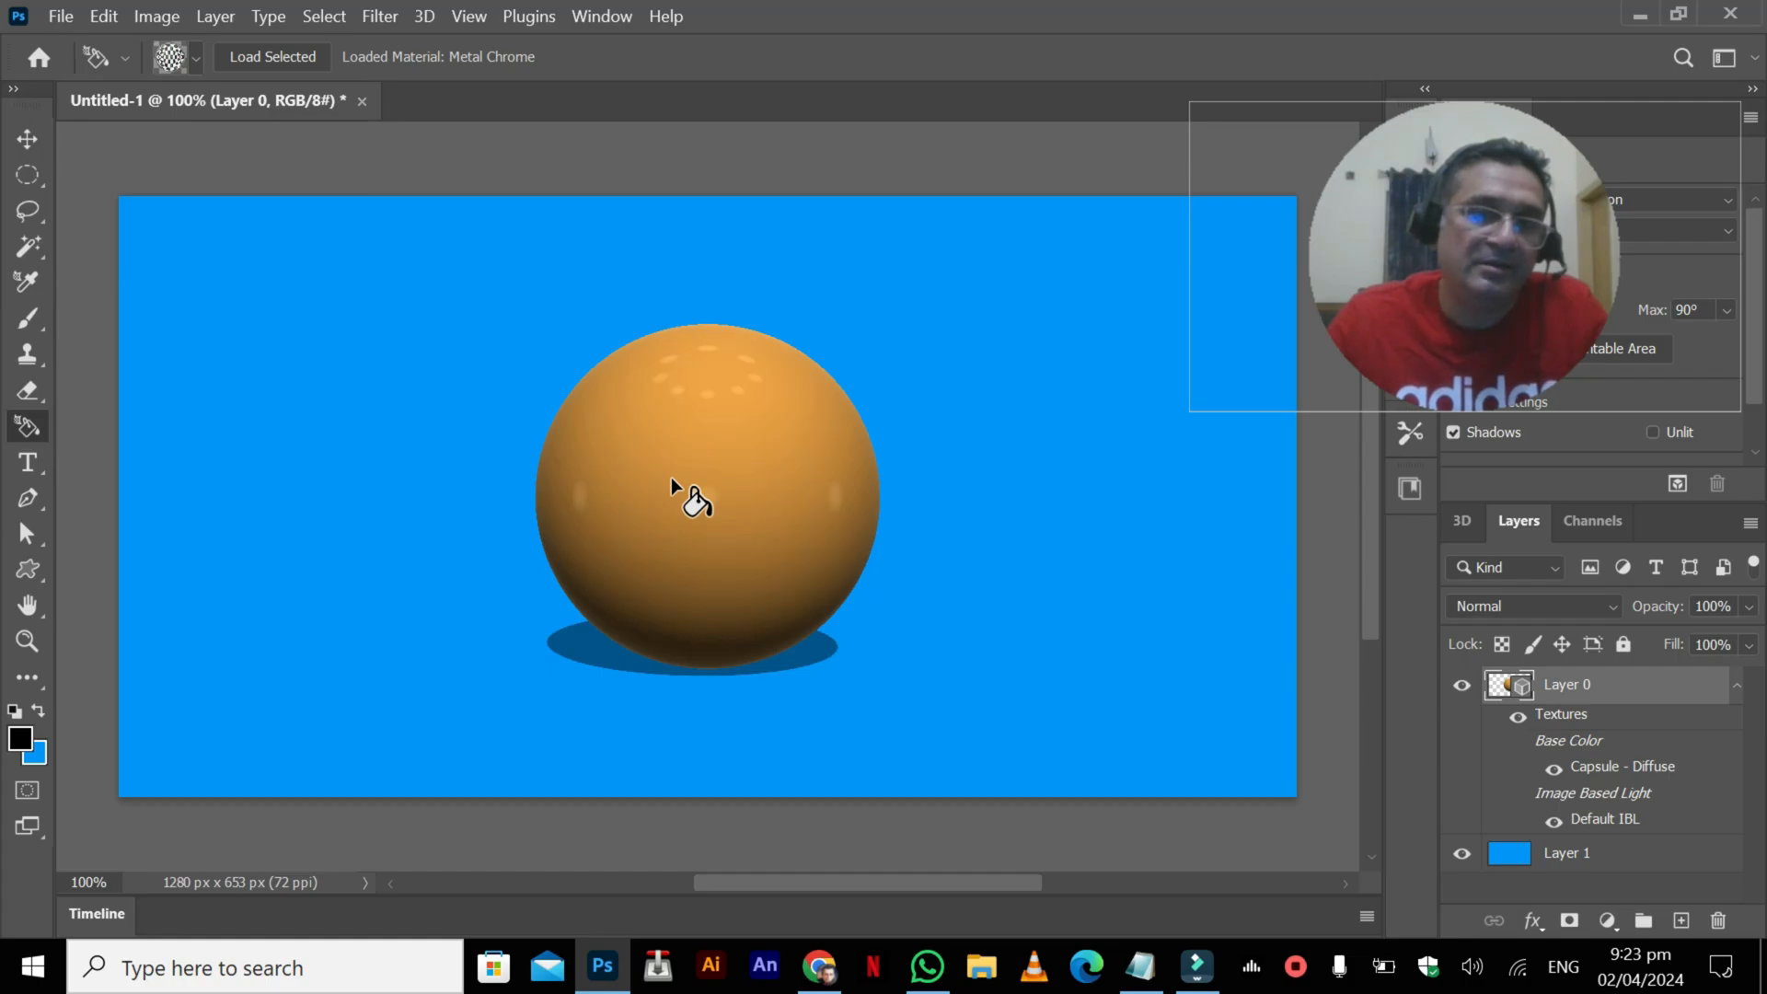
left_click(677, 411)
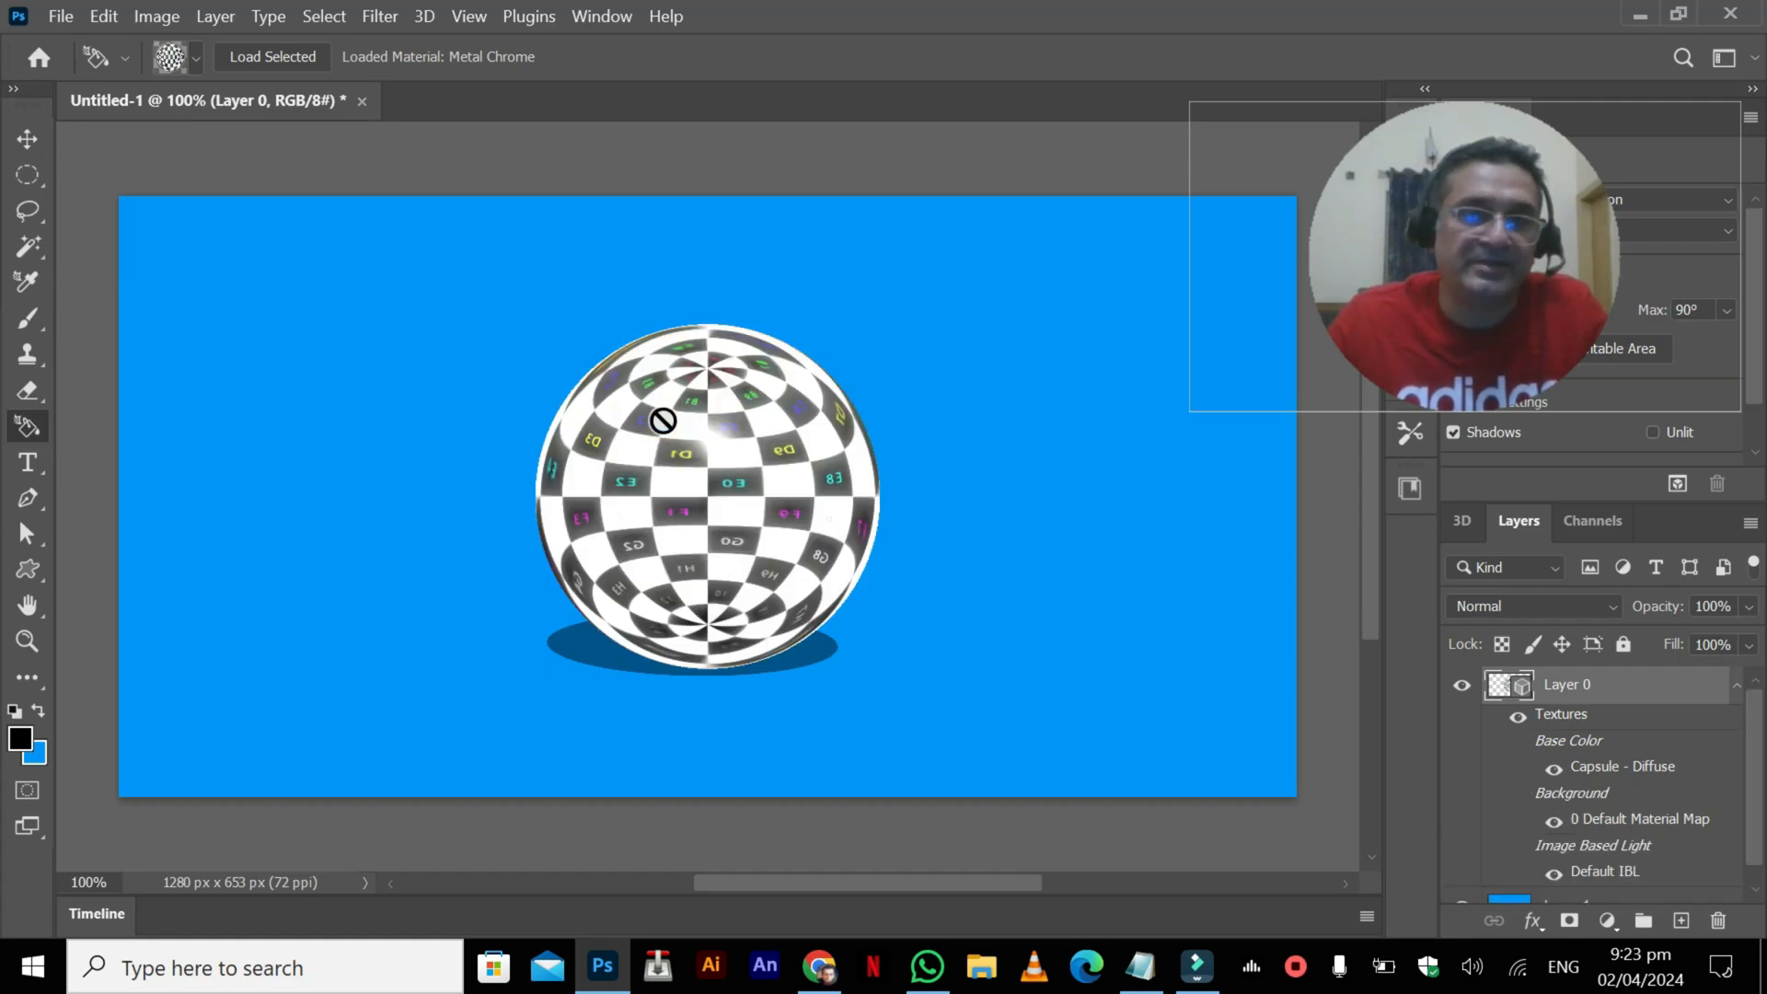
Orbit the 3D camera with the Move tool so the checkered sphere turns and its shadow falls to its right
left_click(27, 143)
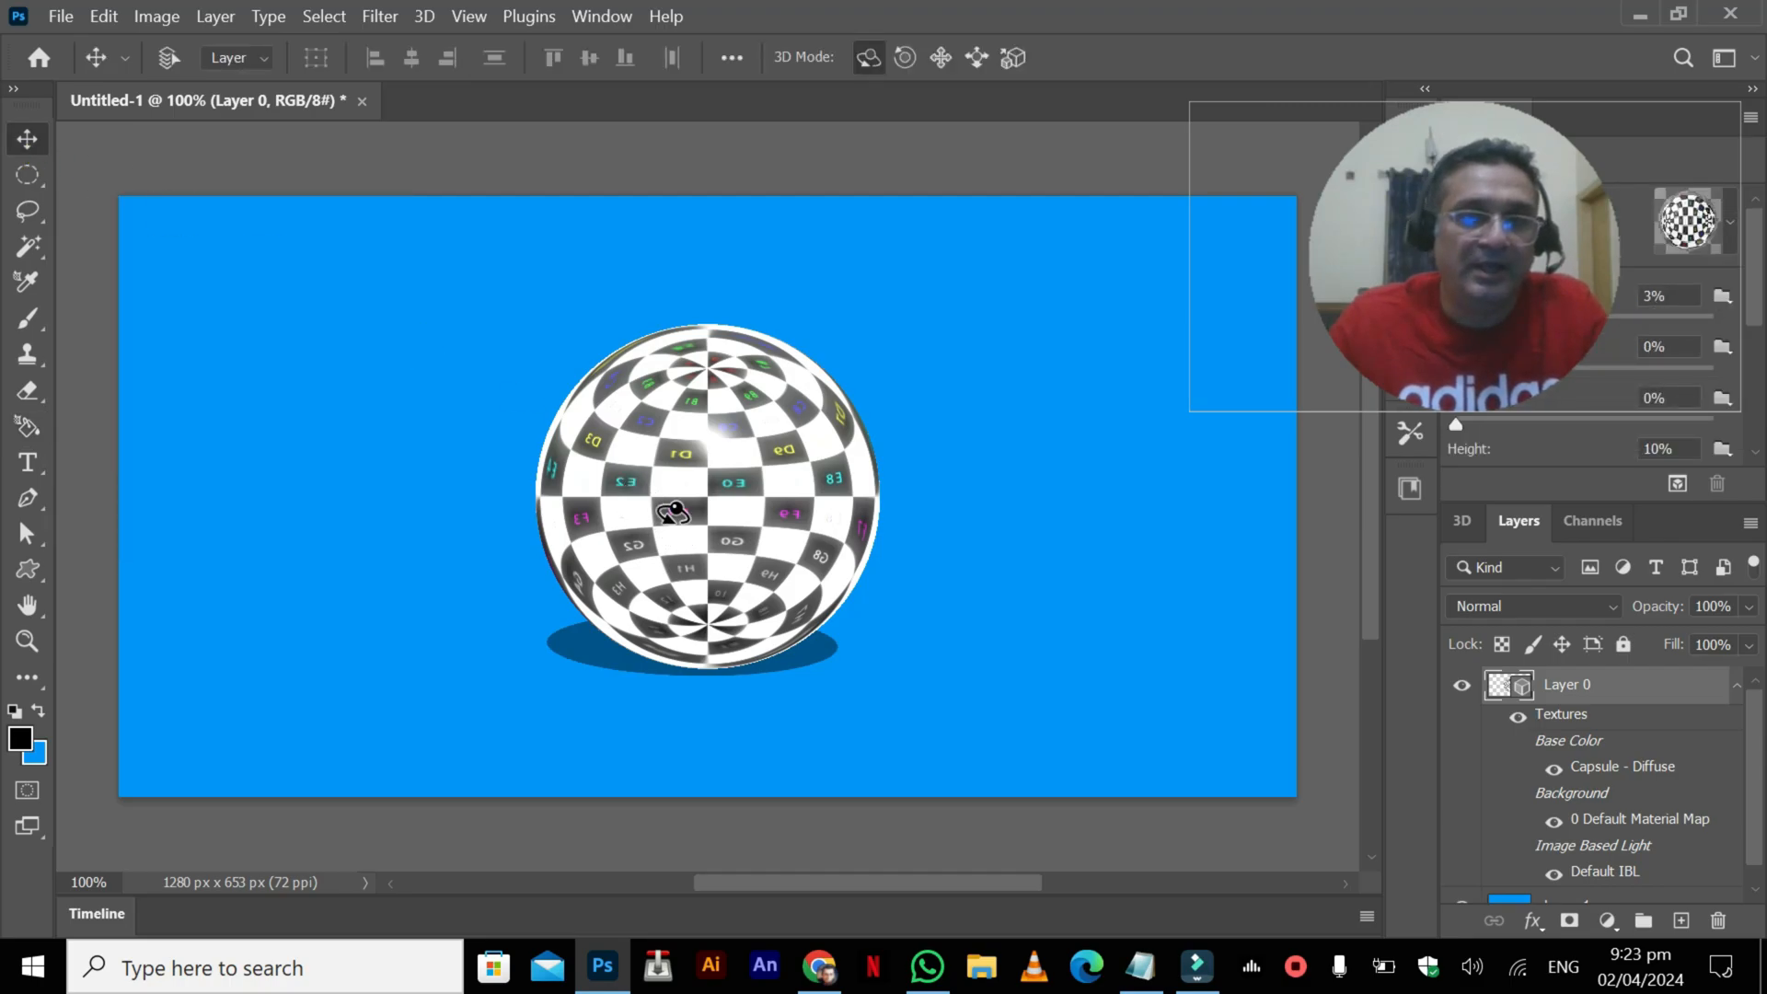
left_click(416, 422)
mouse_move(495, 511)
left_mouse_down()
mouse_move(525, 504)
mouse_move(490, 499)
left_mouse_up()
left_click_drag(1417, 352, 1143, 384)
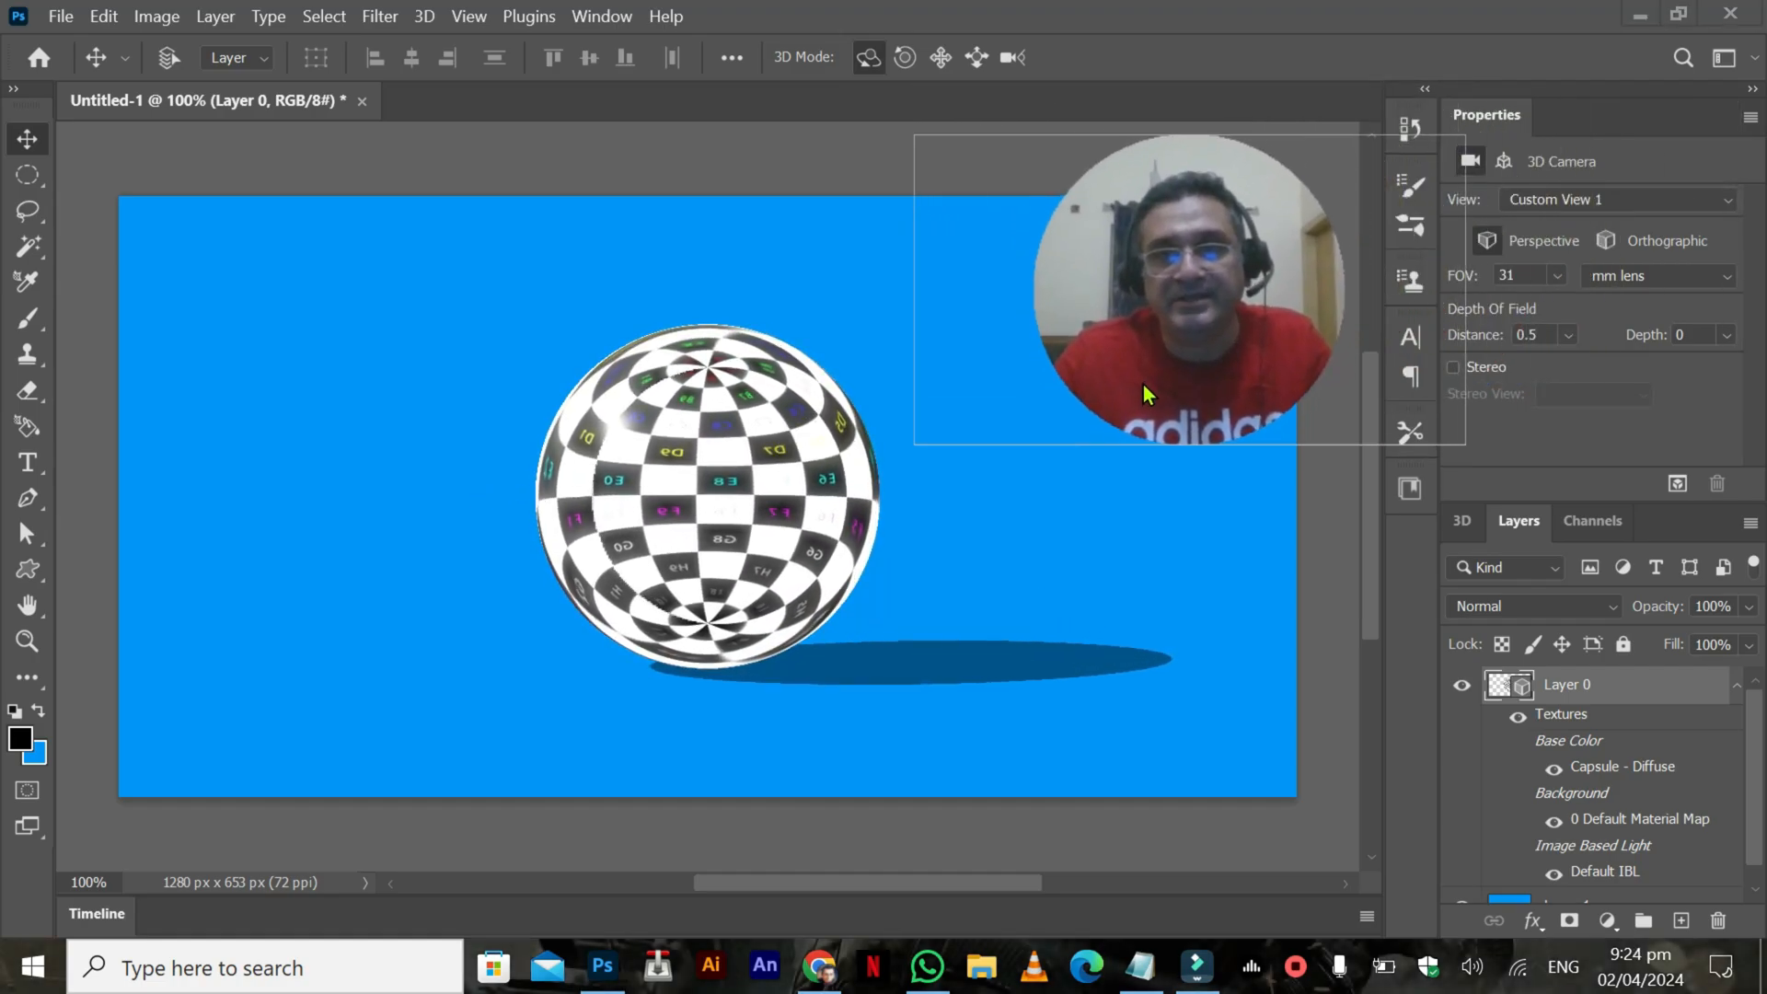
left_click_drag(649, 512, 681, 542)
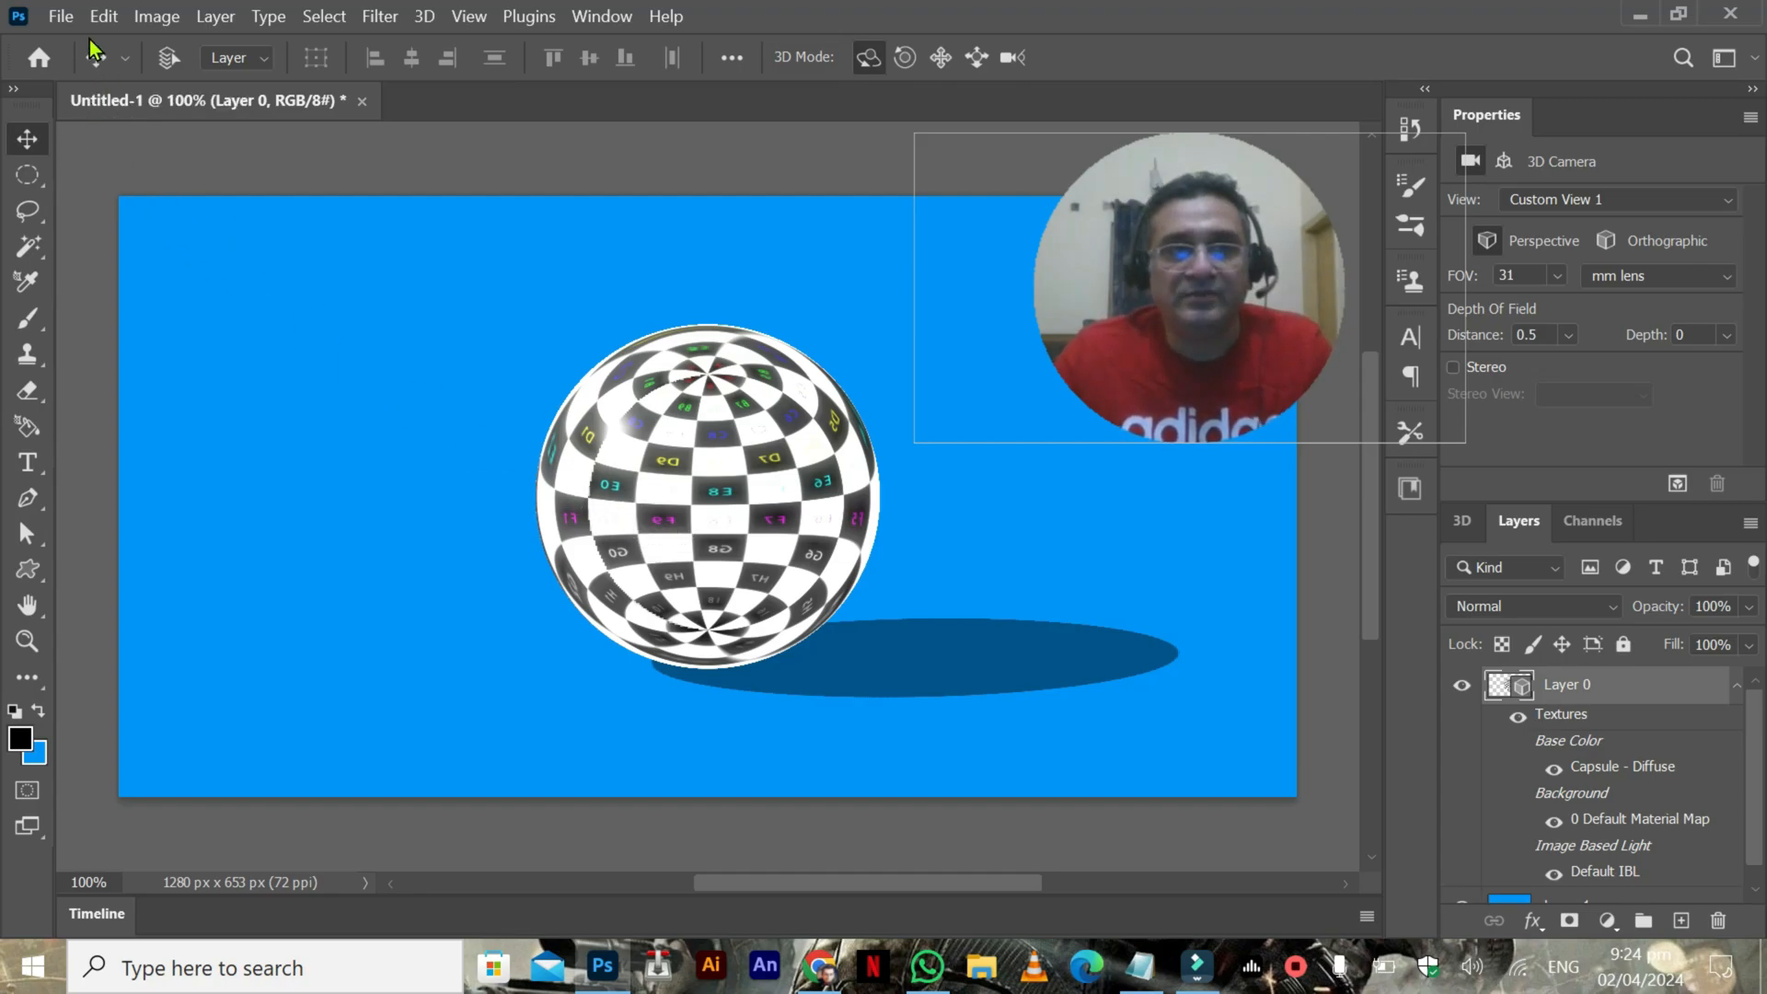
Prepare a Save for Web (Legacy) export in JPEG format, trying Very High quality before settling on quality 100, and inspect the preview
left_click(61, 16)
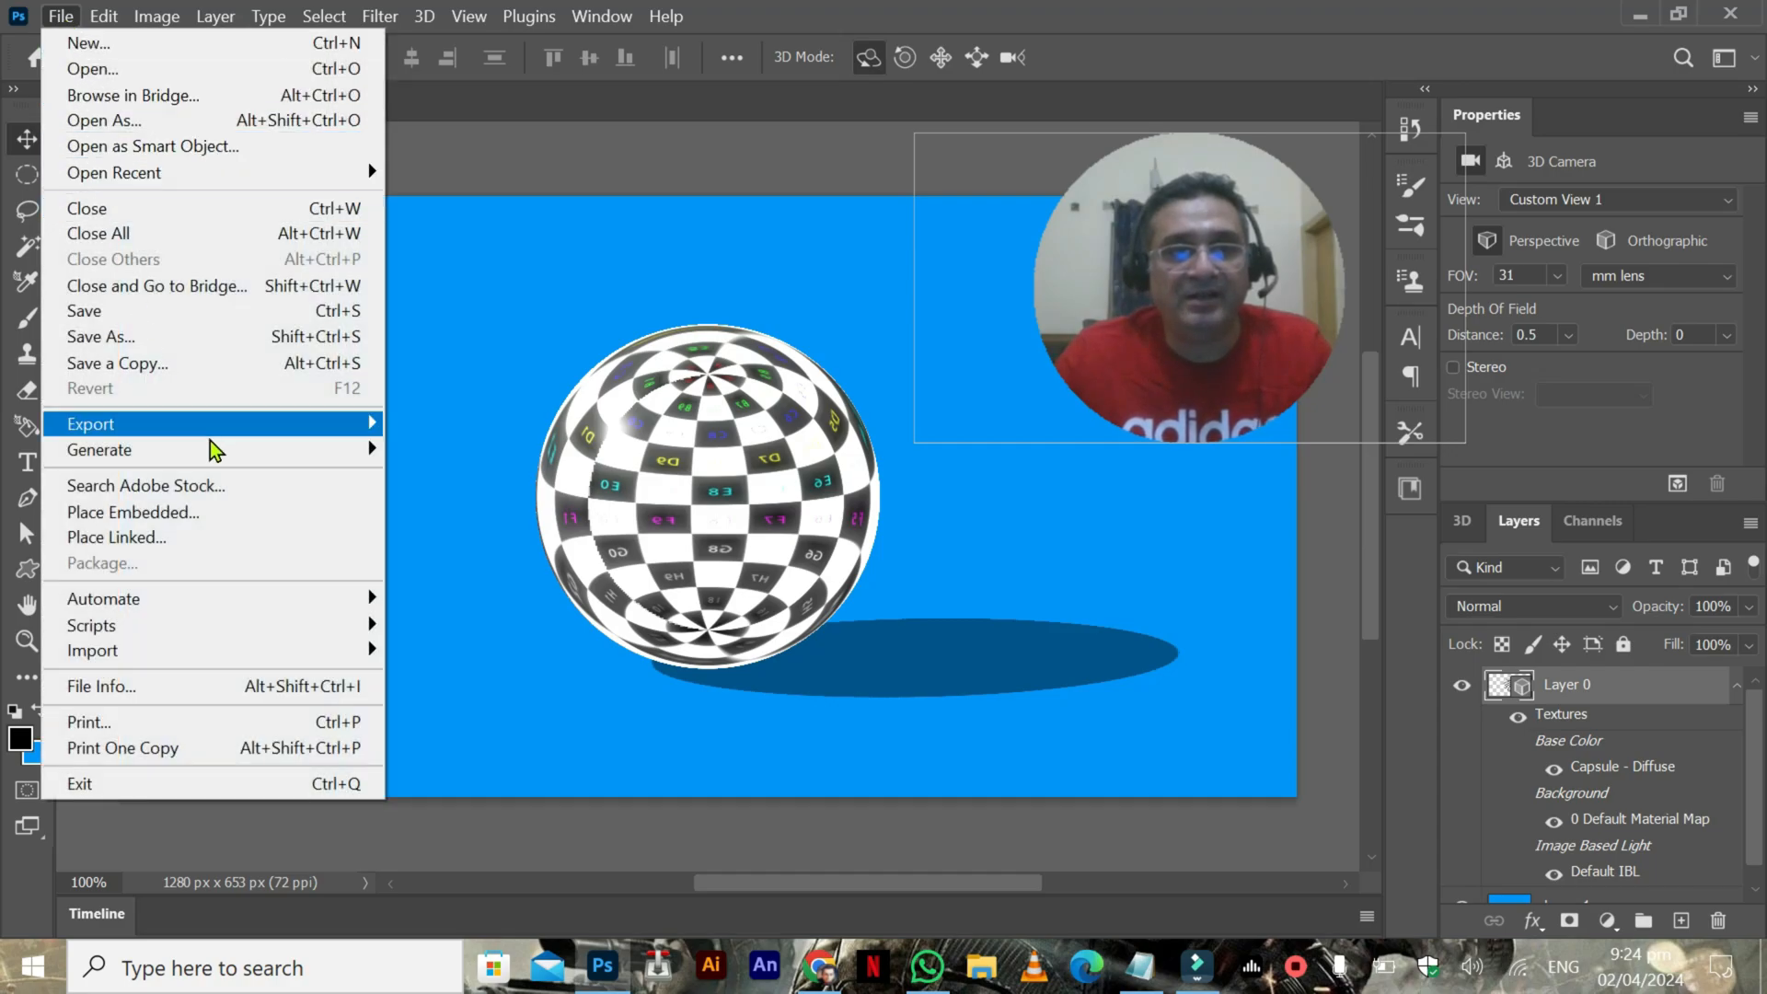
mouse_move(270, 429)
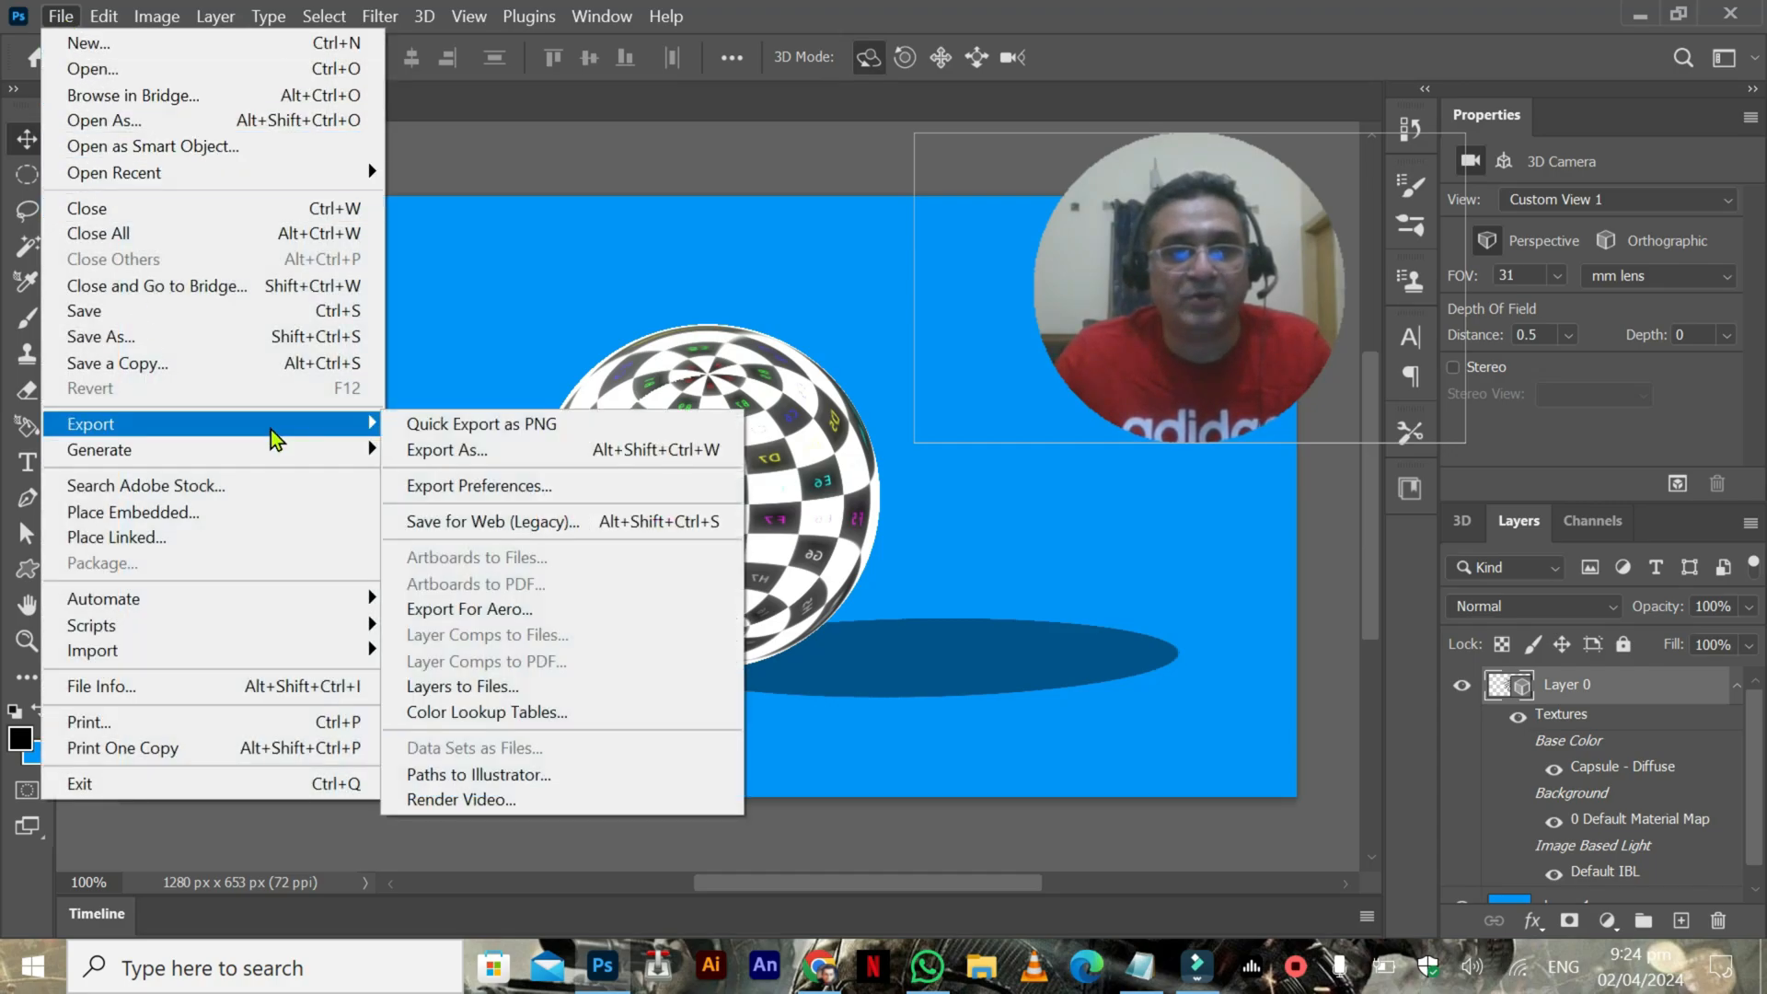
left_click(515, 528)
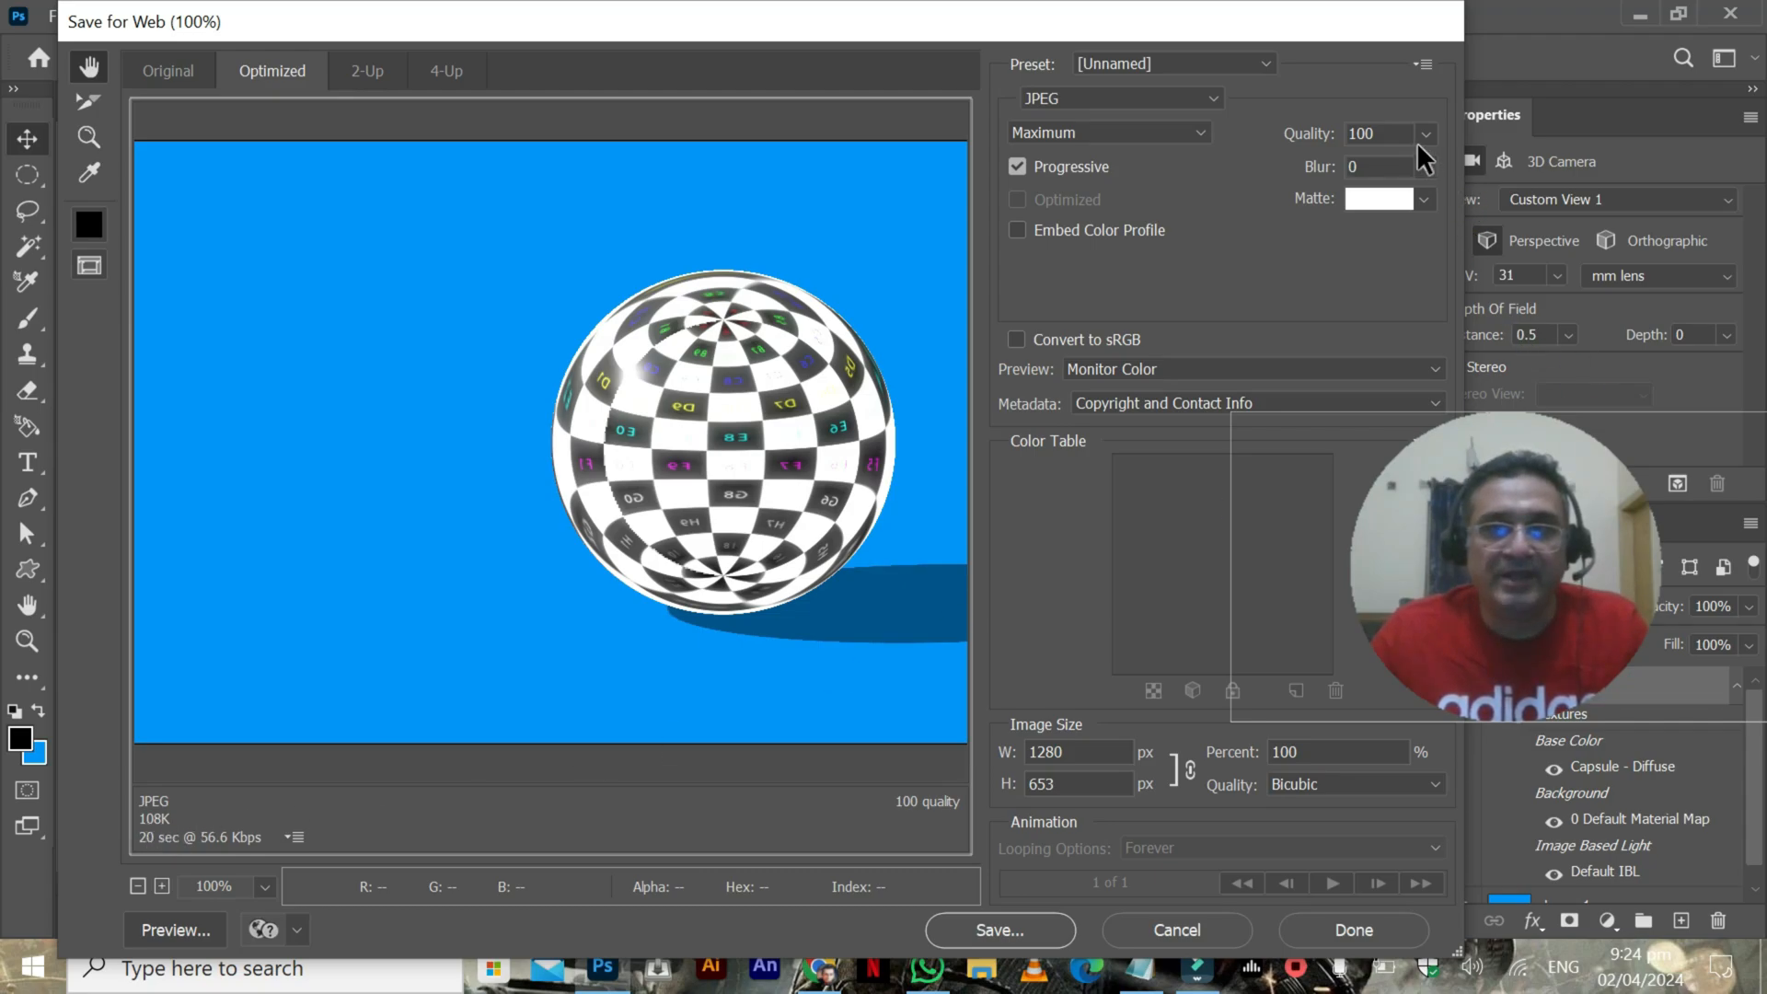
left_click(1171, 132)
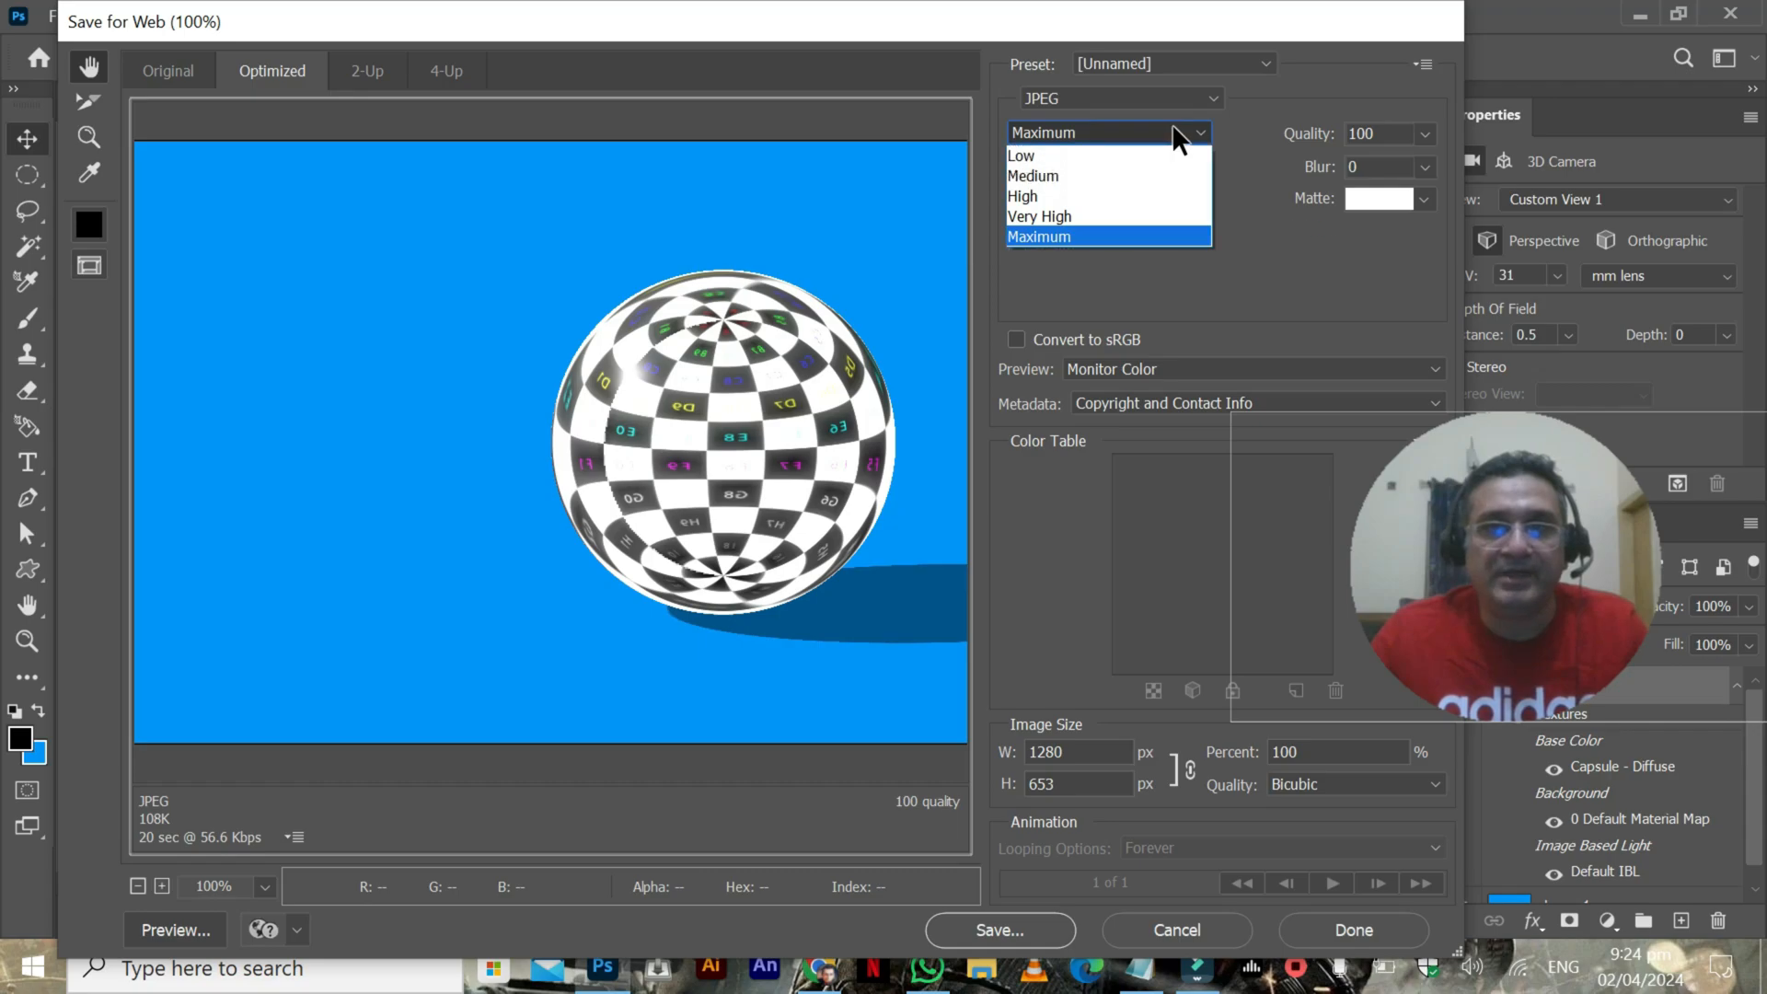
left_click(1095, 221)
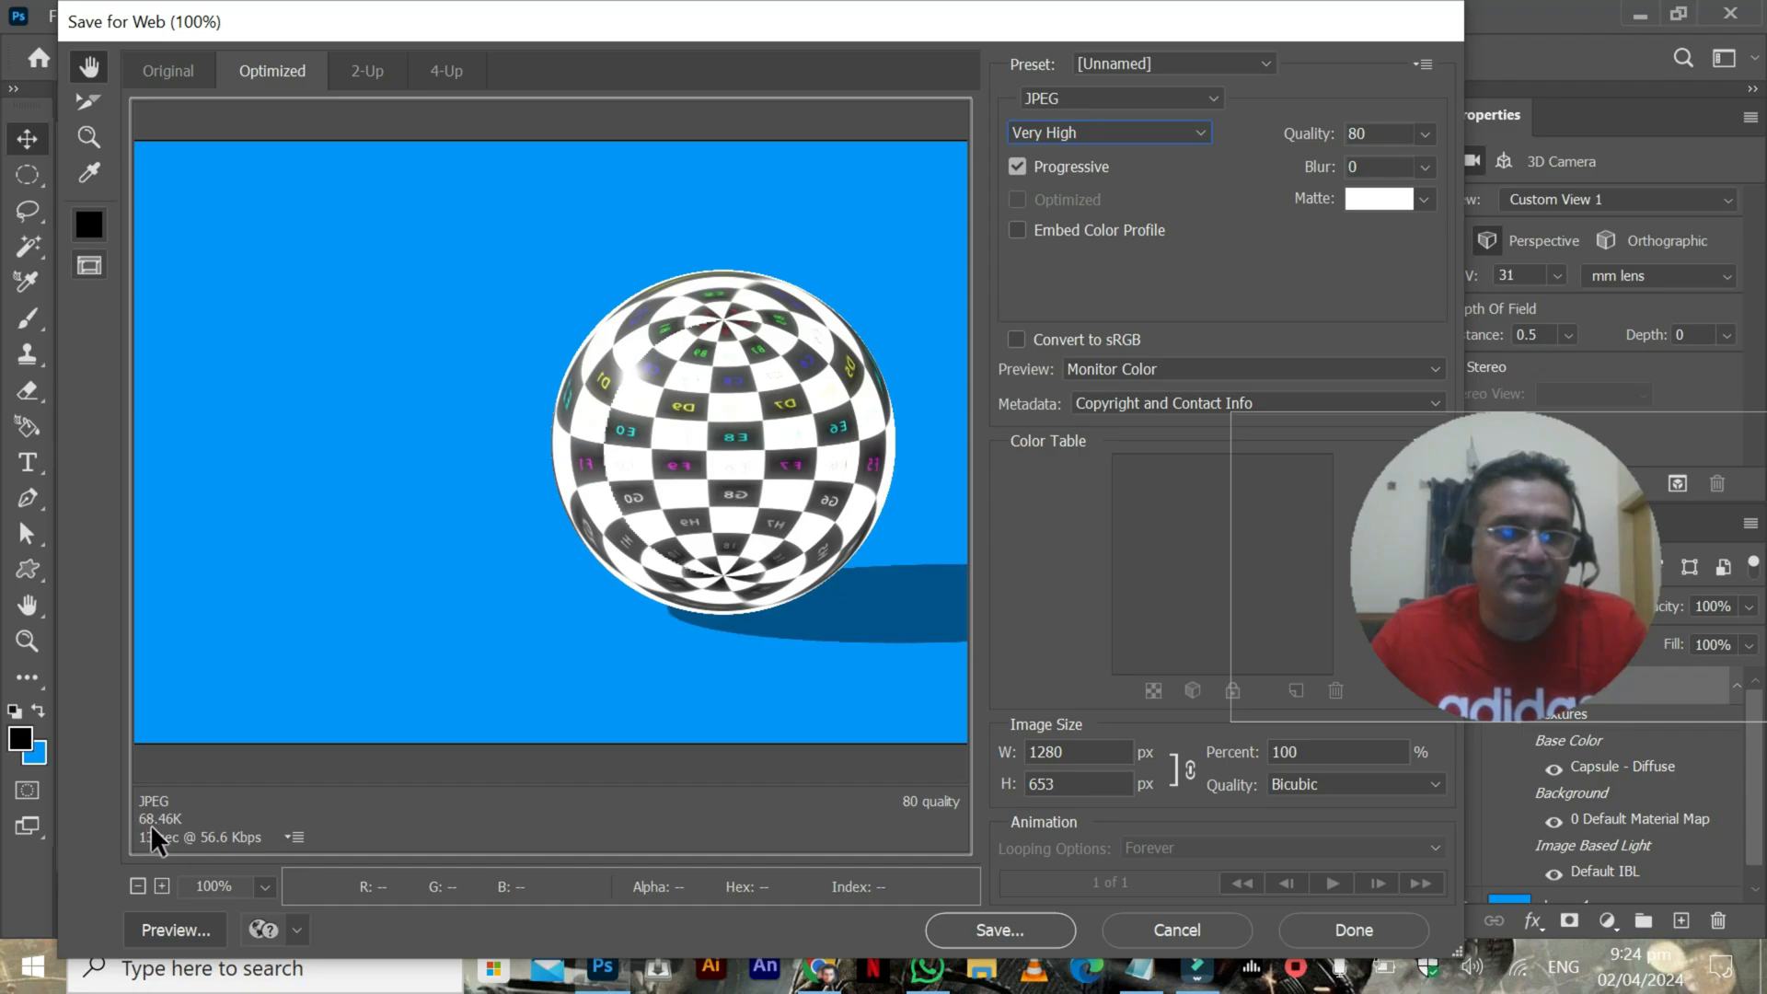
left_click(1425, 133)
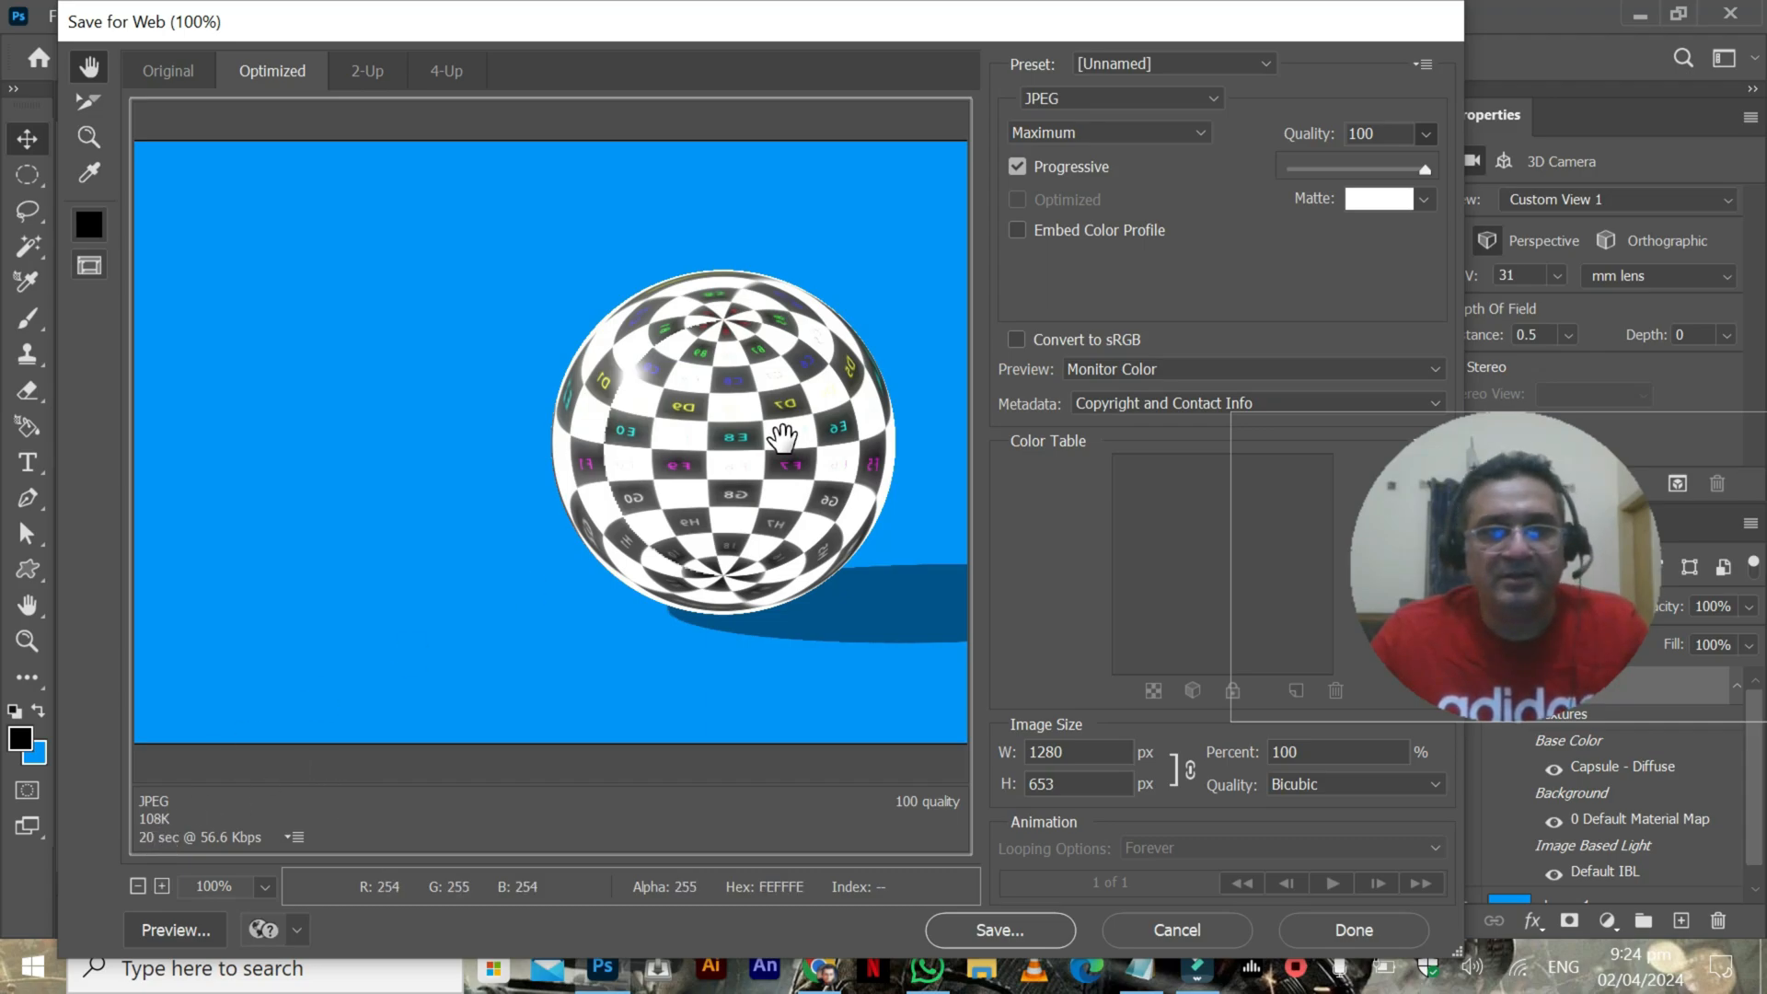
left_click_drag(778, 495, 432, 448)
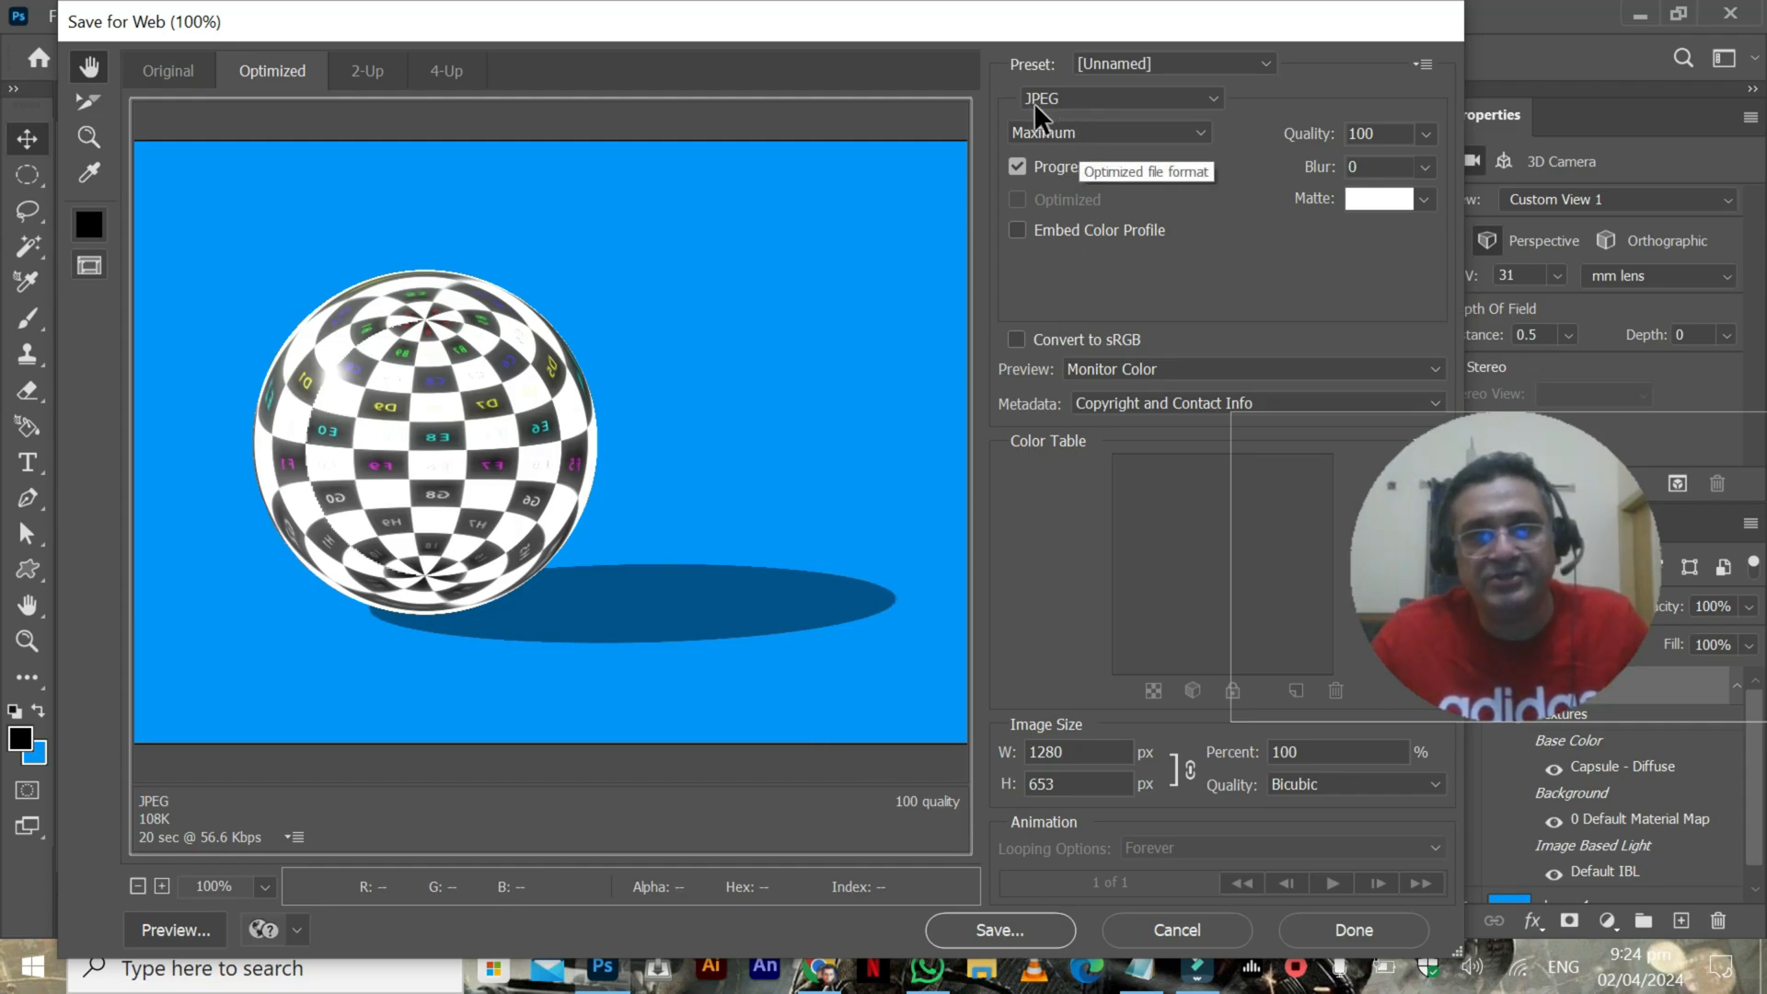
Save the optimized JPEG to the Desktop under the file name sphere
left_click(997, 930)
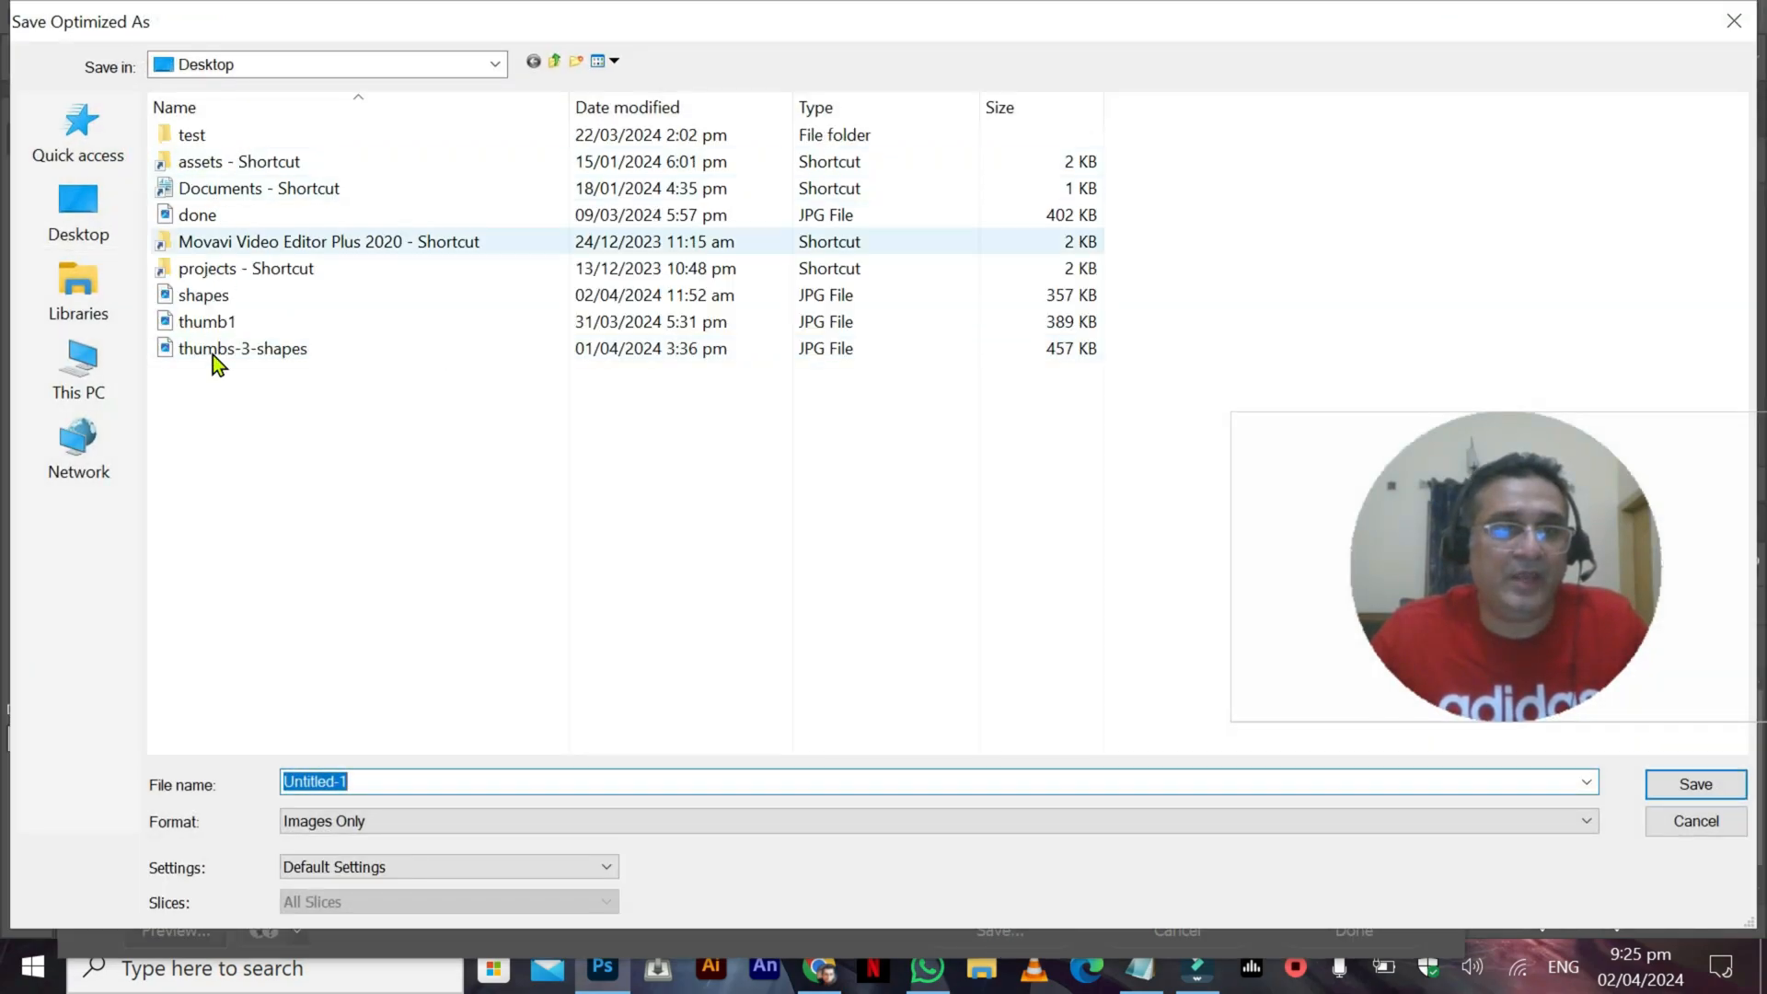
type("s")
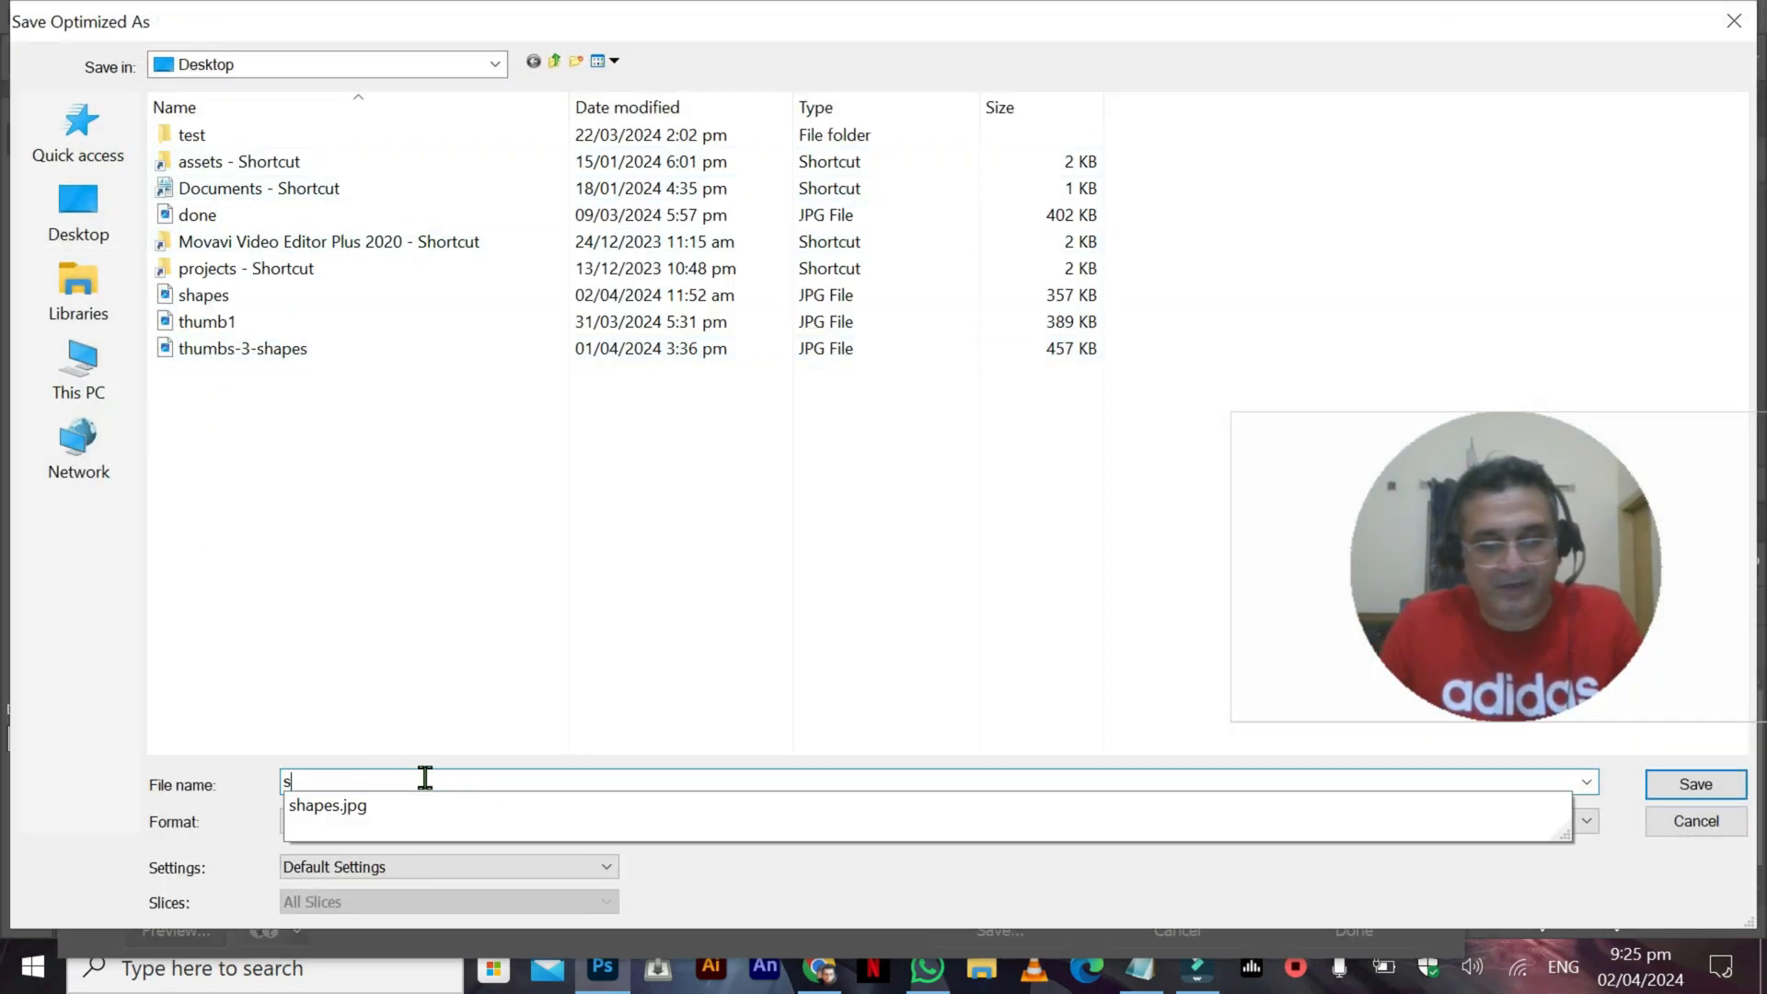
type("phere")
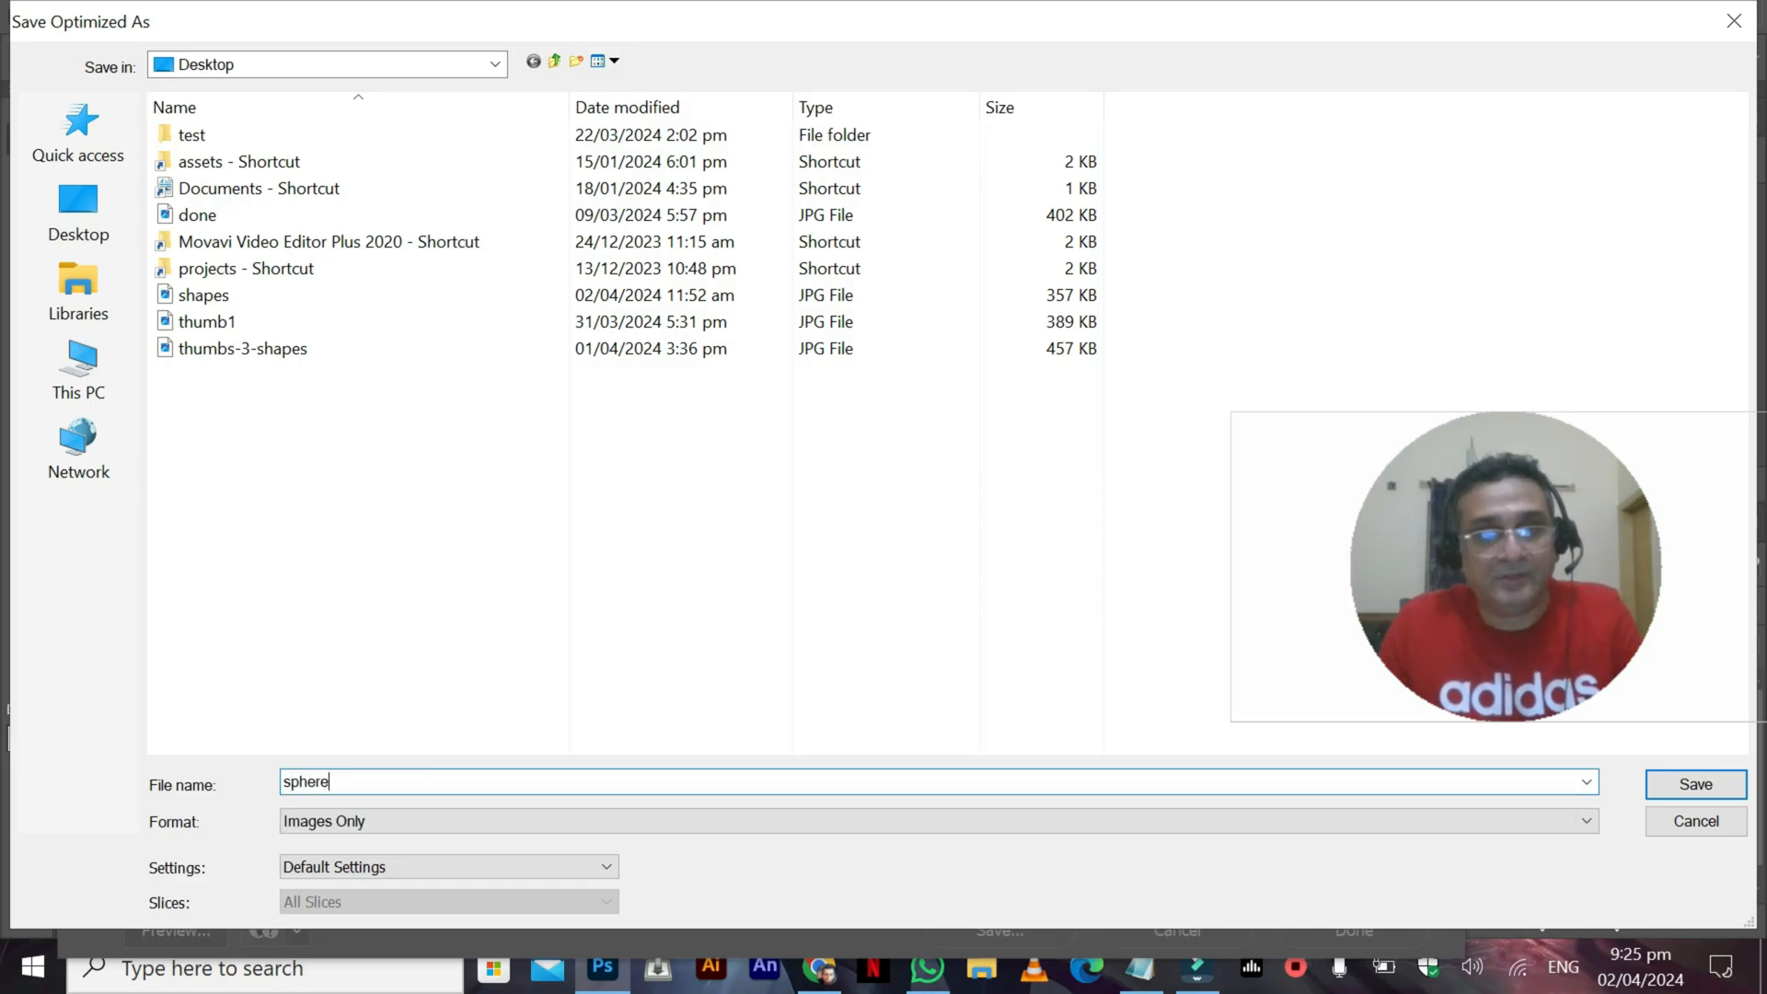
key("Return")
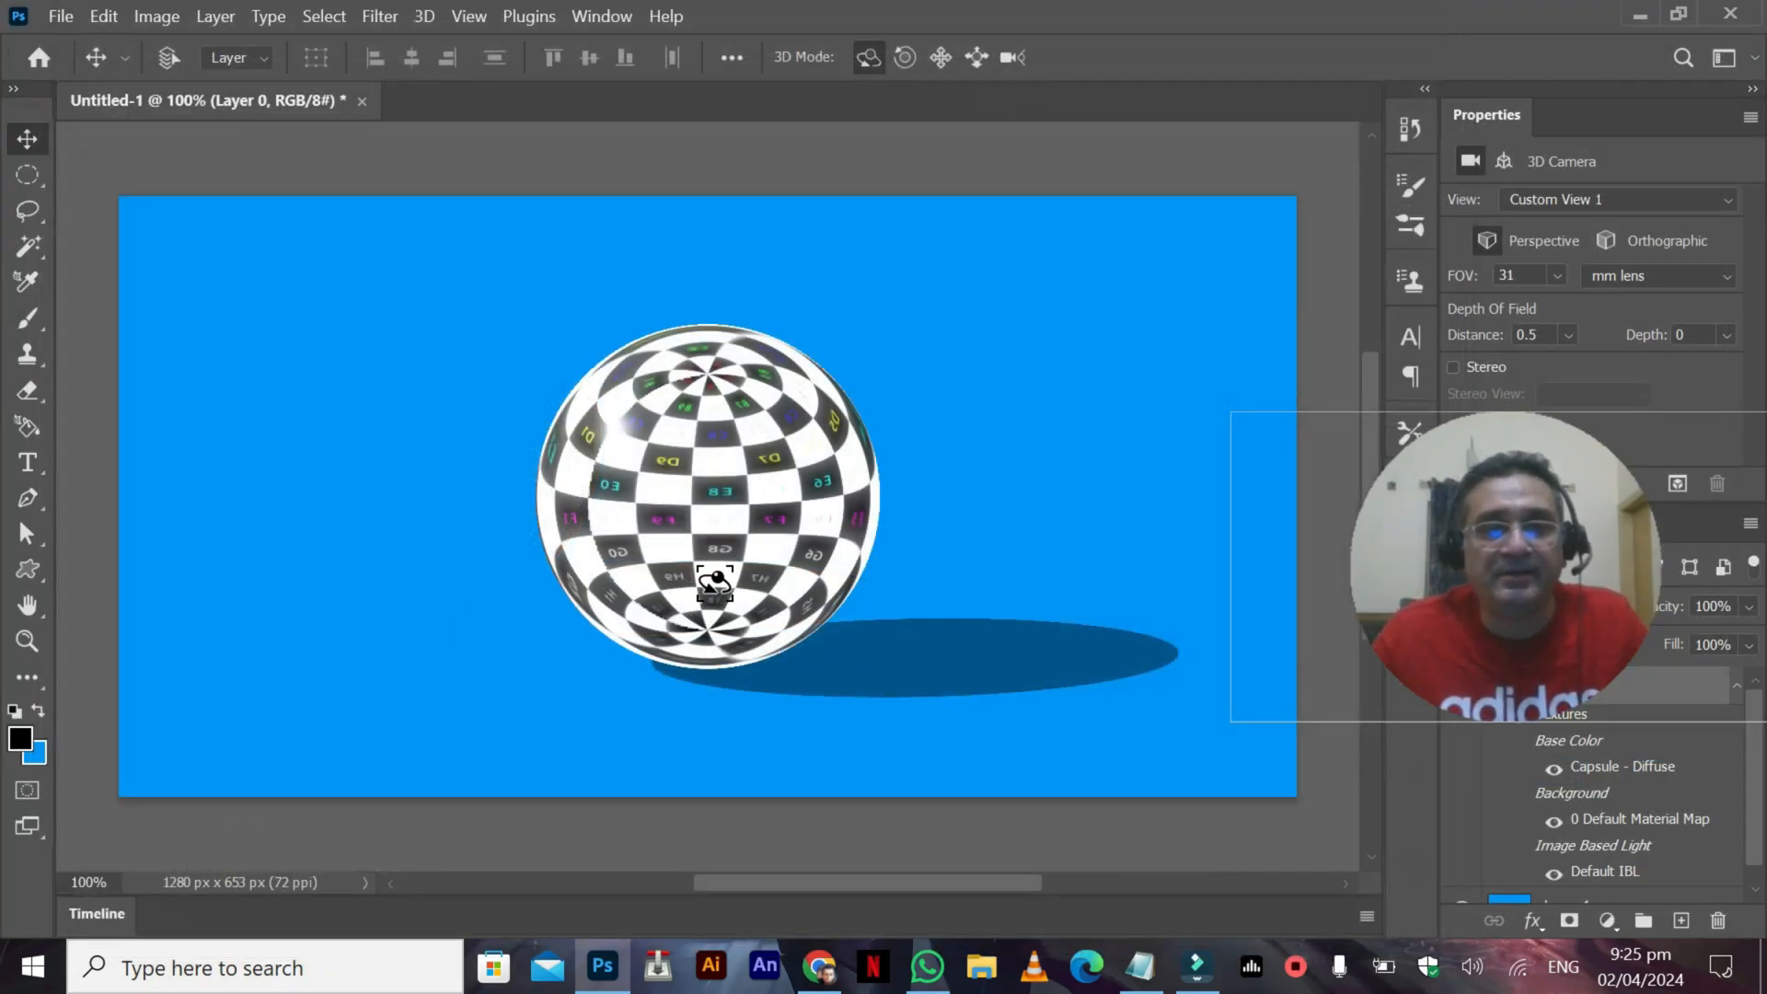
Open the exported sphere.jpg from the desktop and examine it enlarged in the image viewer
left_click(1636, 16)
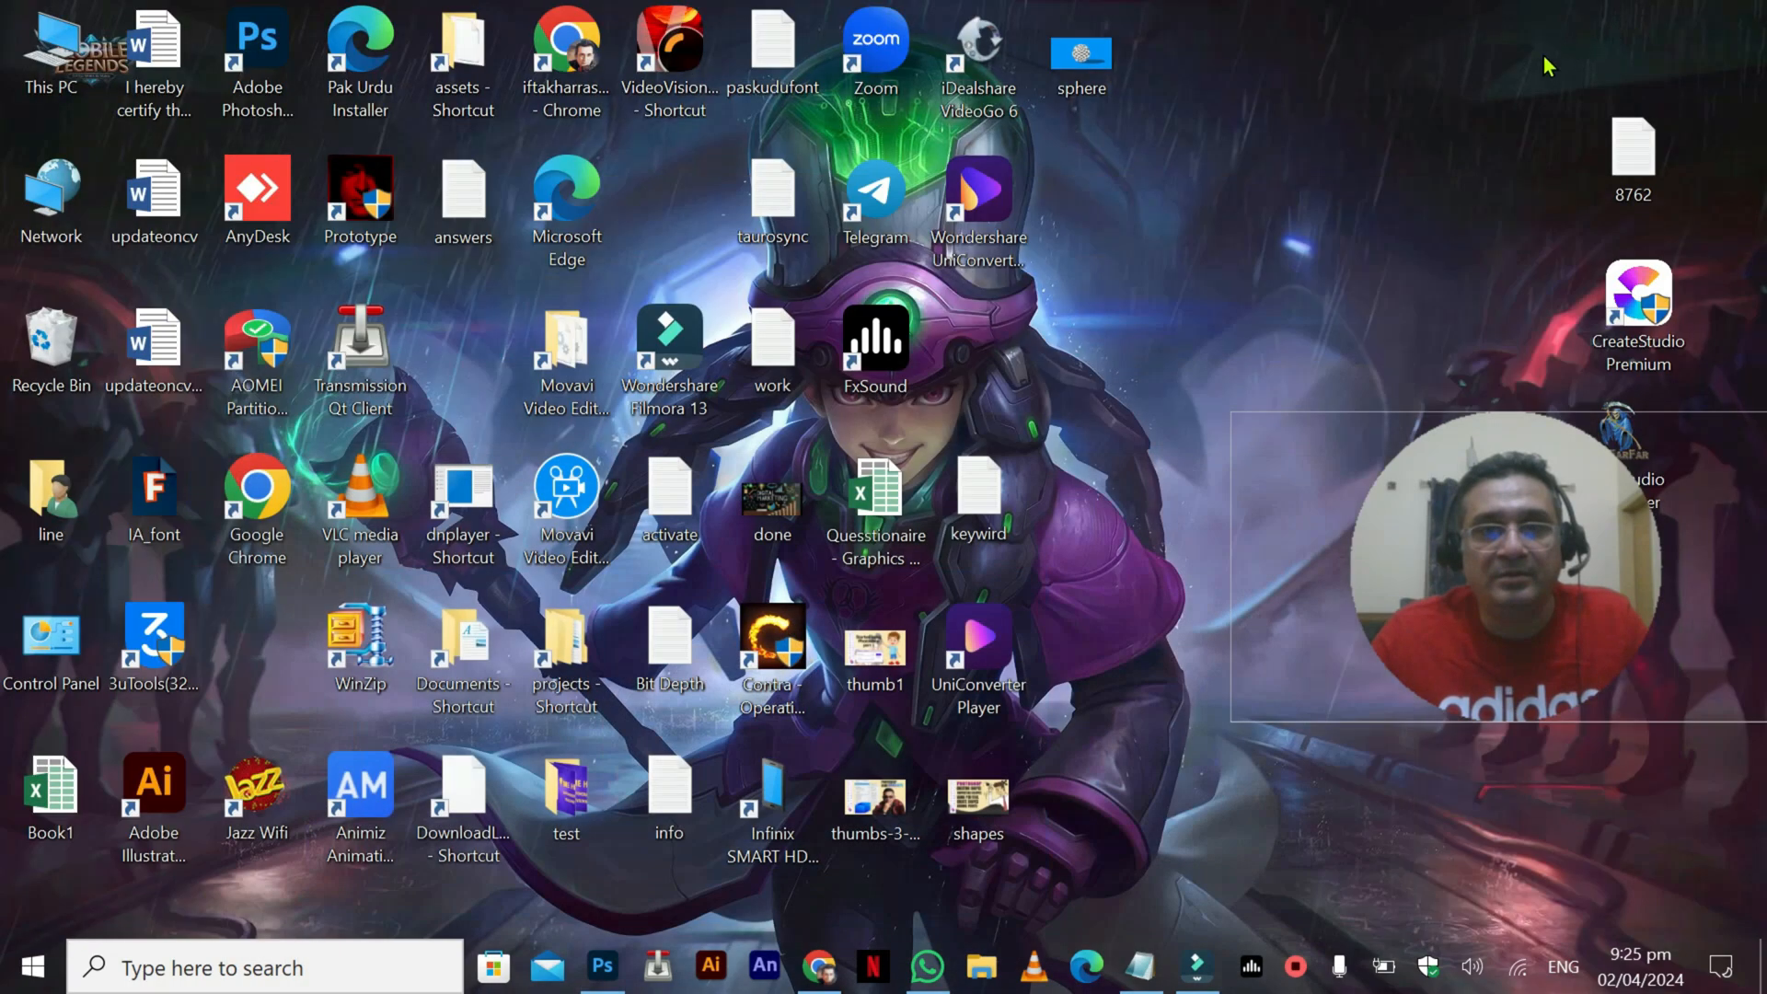
key("s")
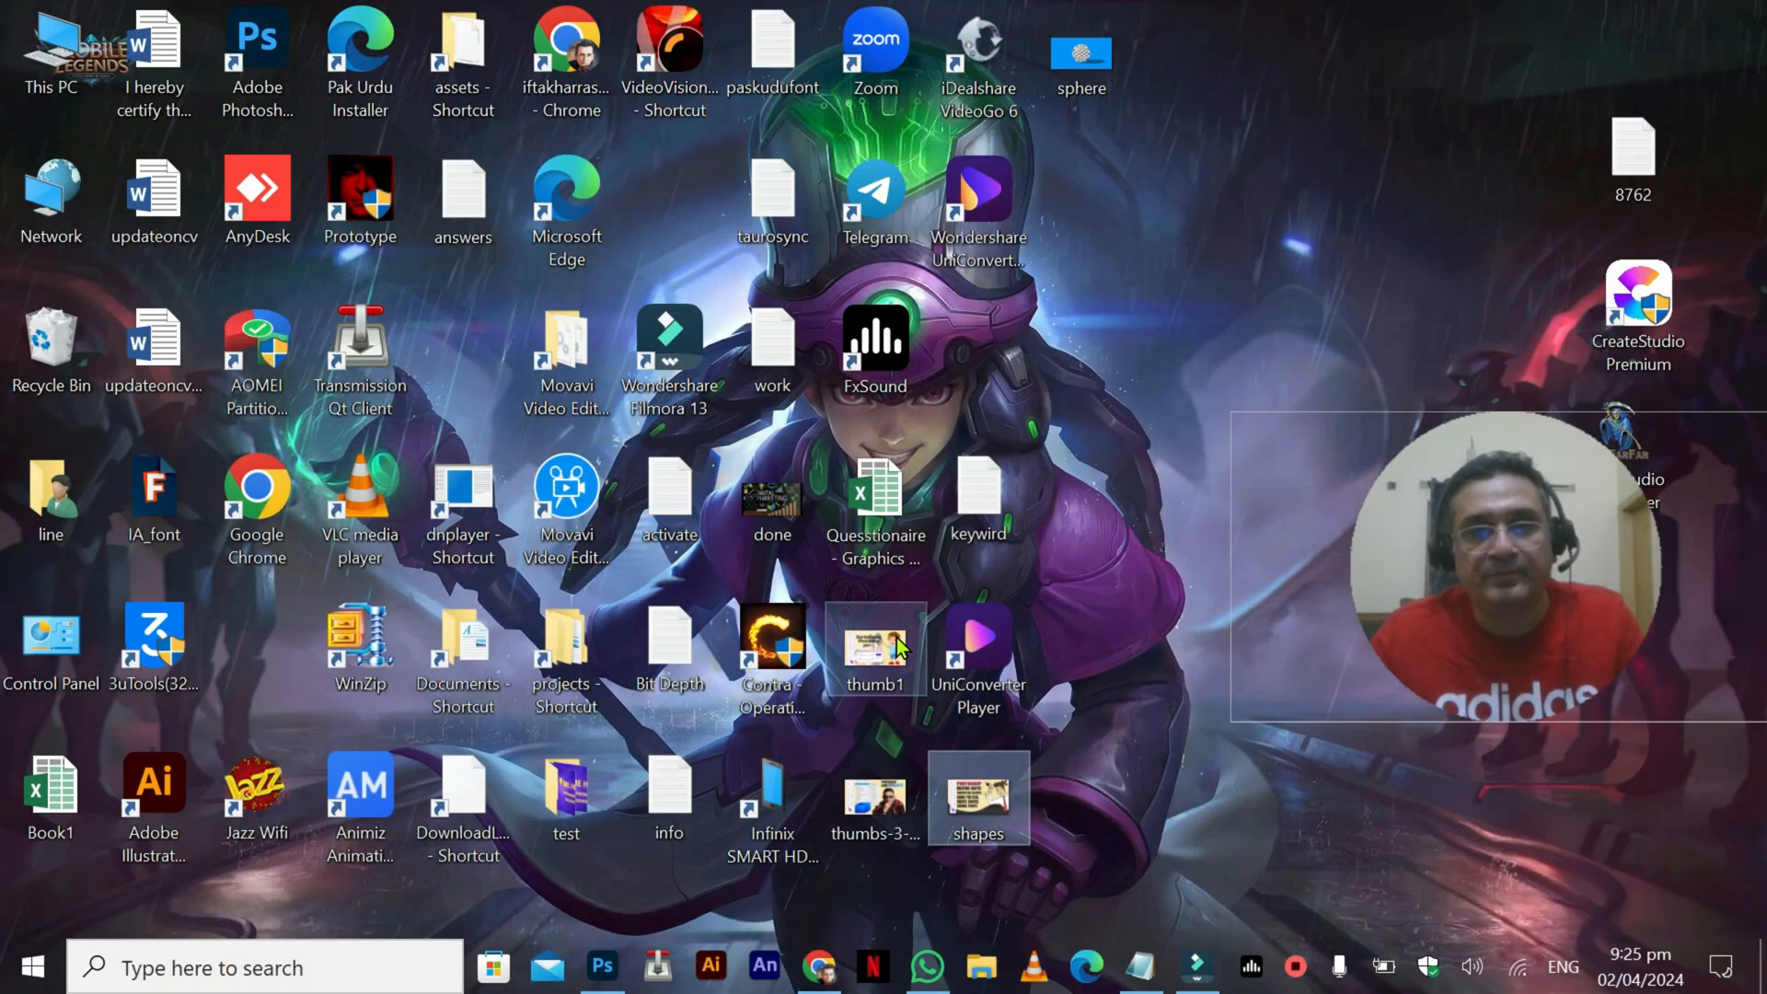
key("s")
key("Return")
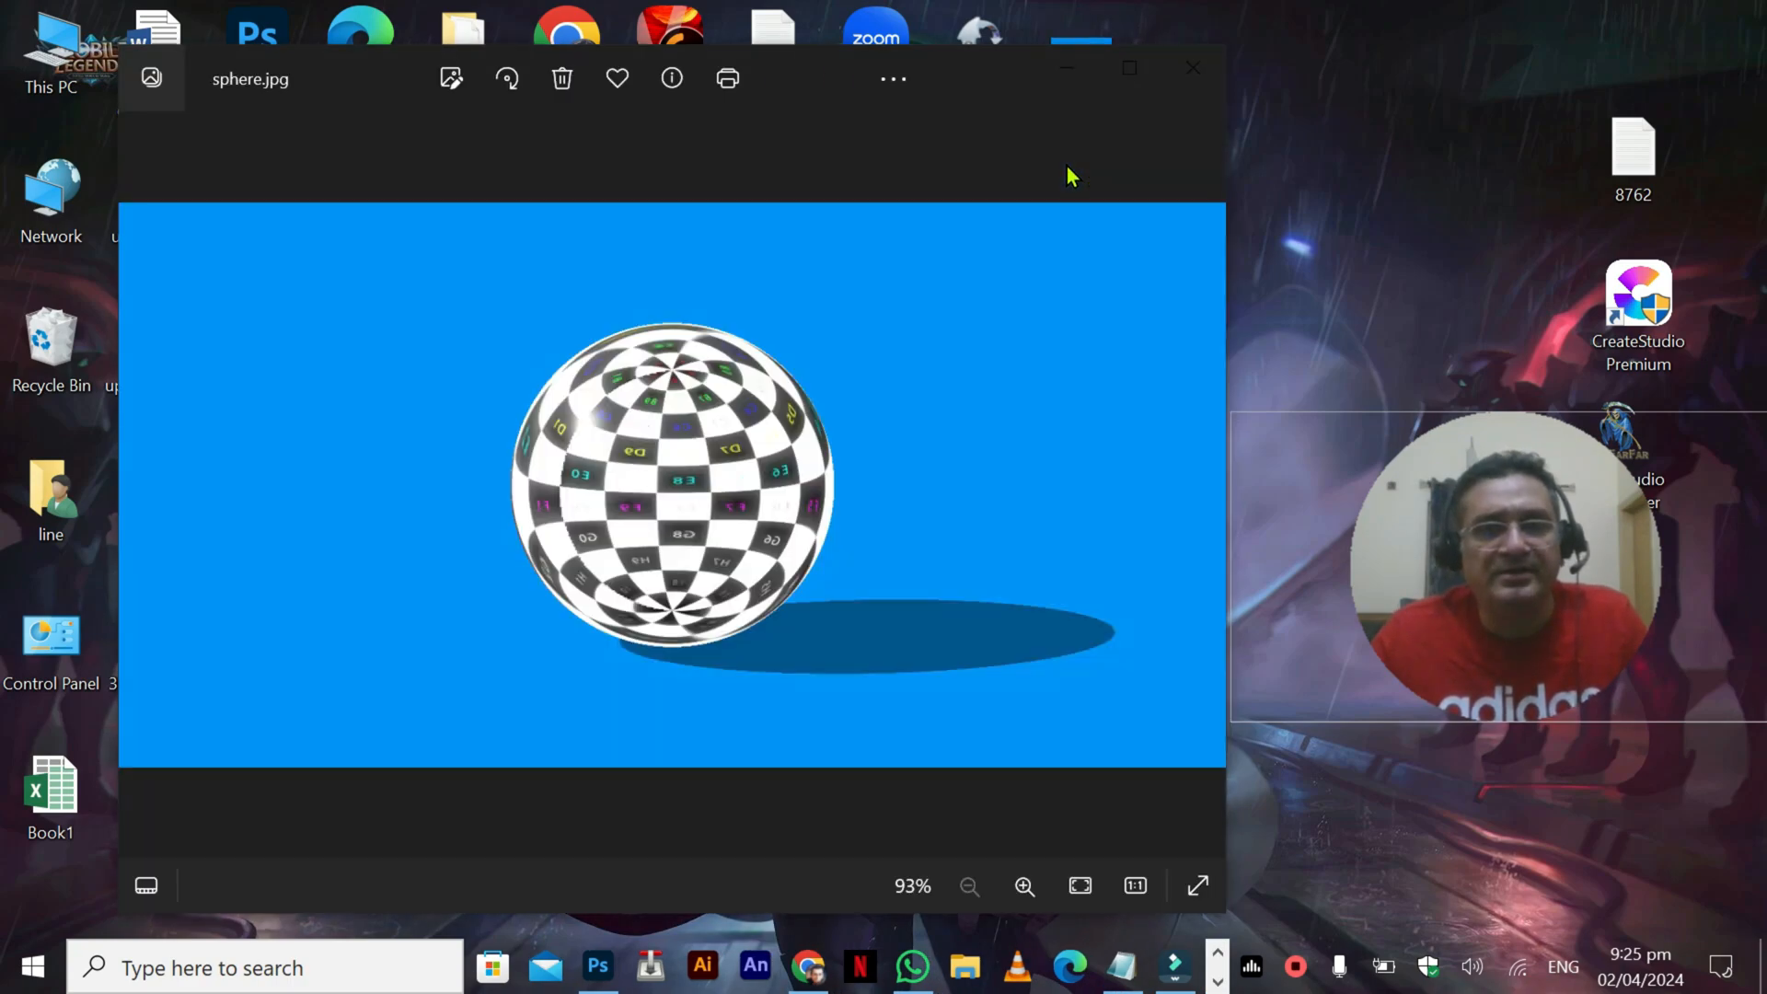
left_click(1128, 67)
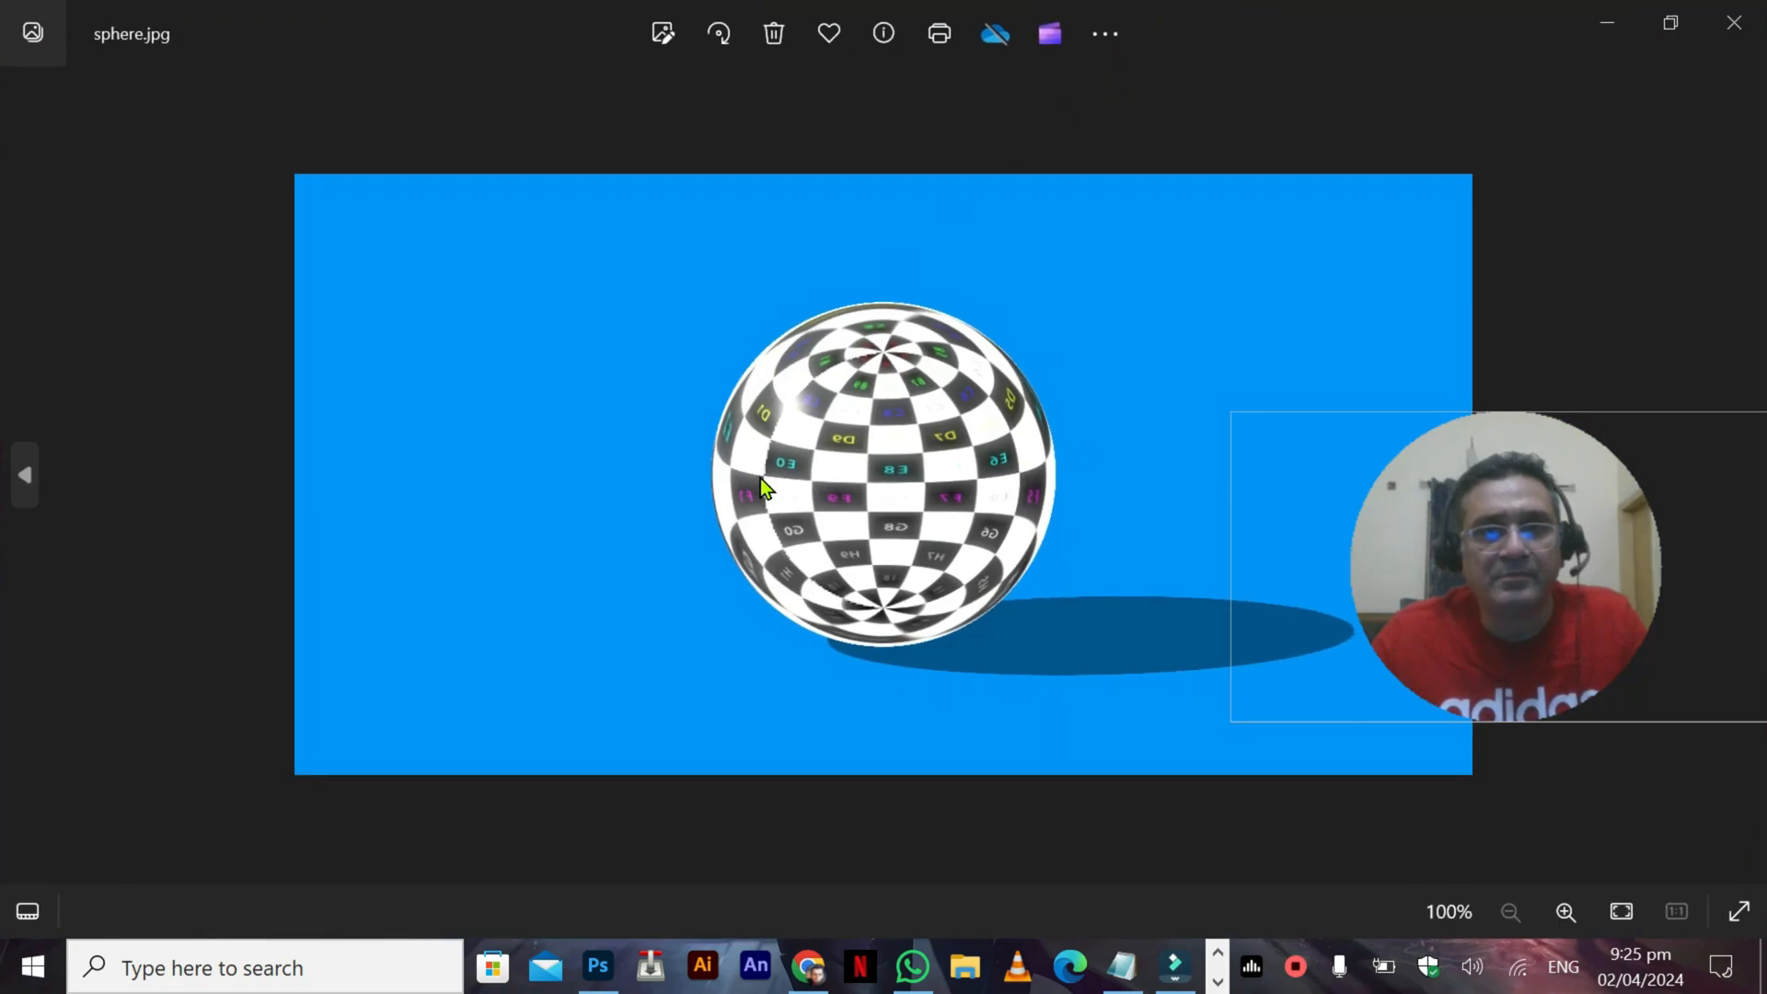
scroll(889, 539, "up", 1)
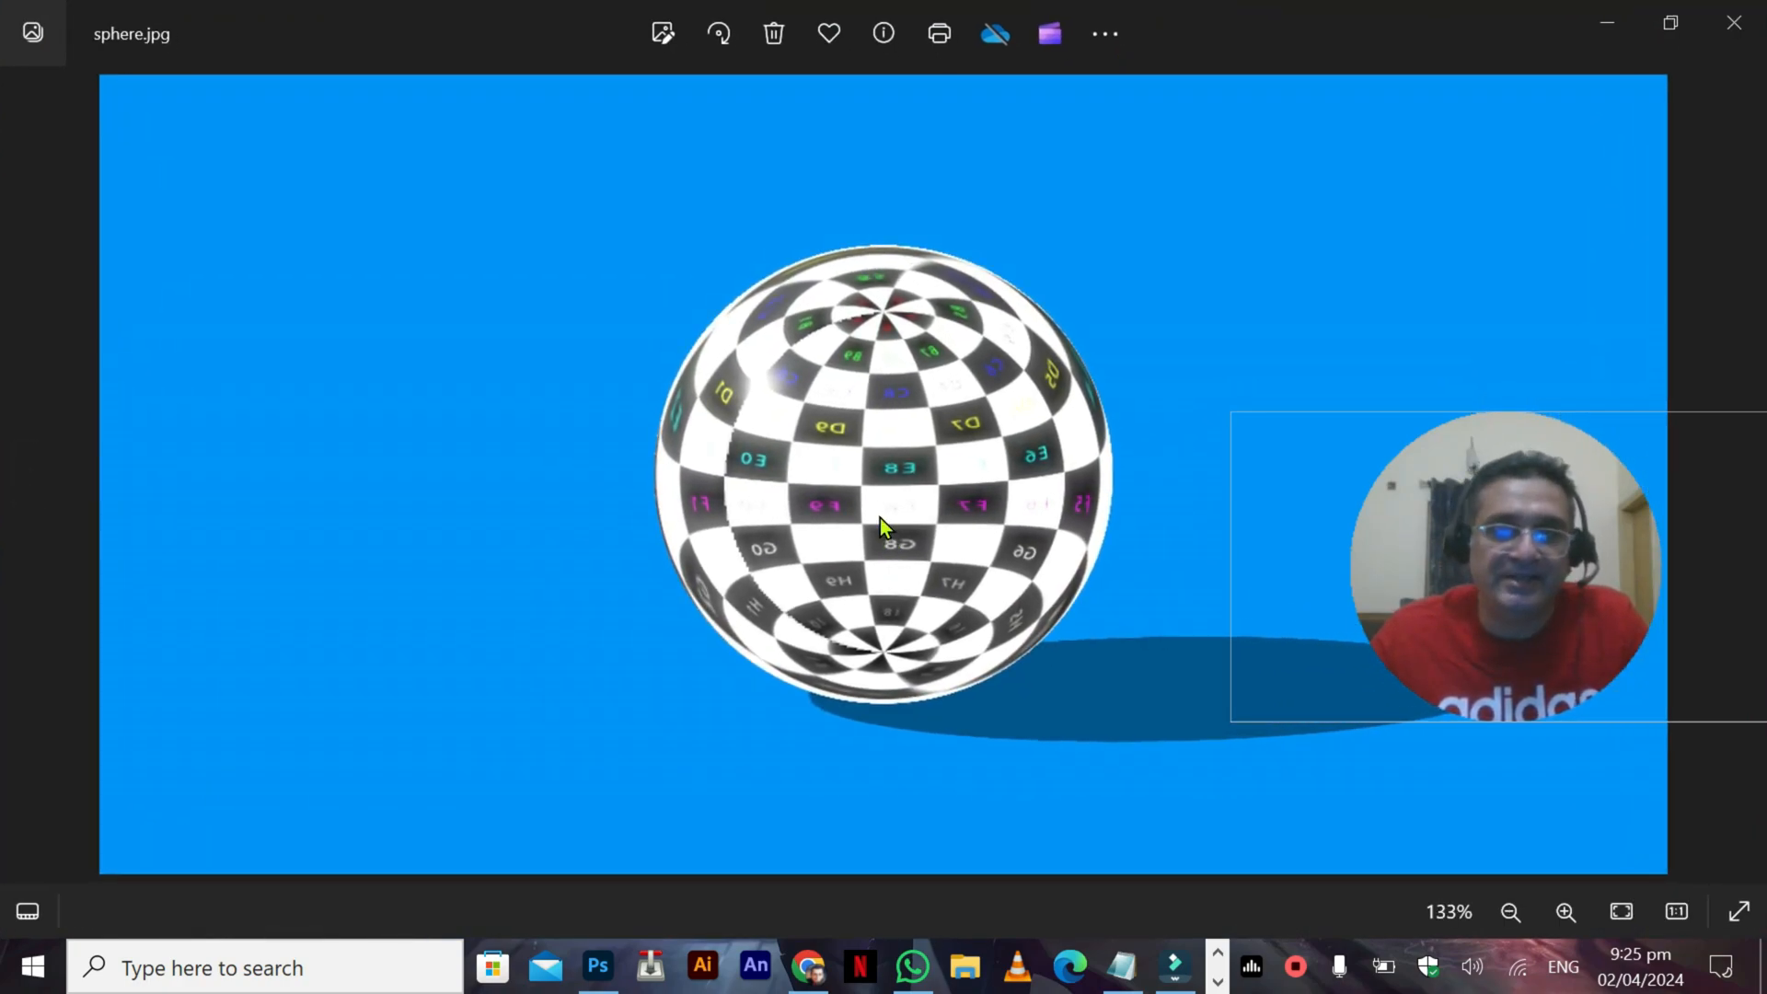
Switch back to Photoshop and select Sphere_Material in the 3D scene
left_click(598, 966)
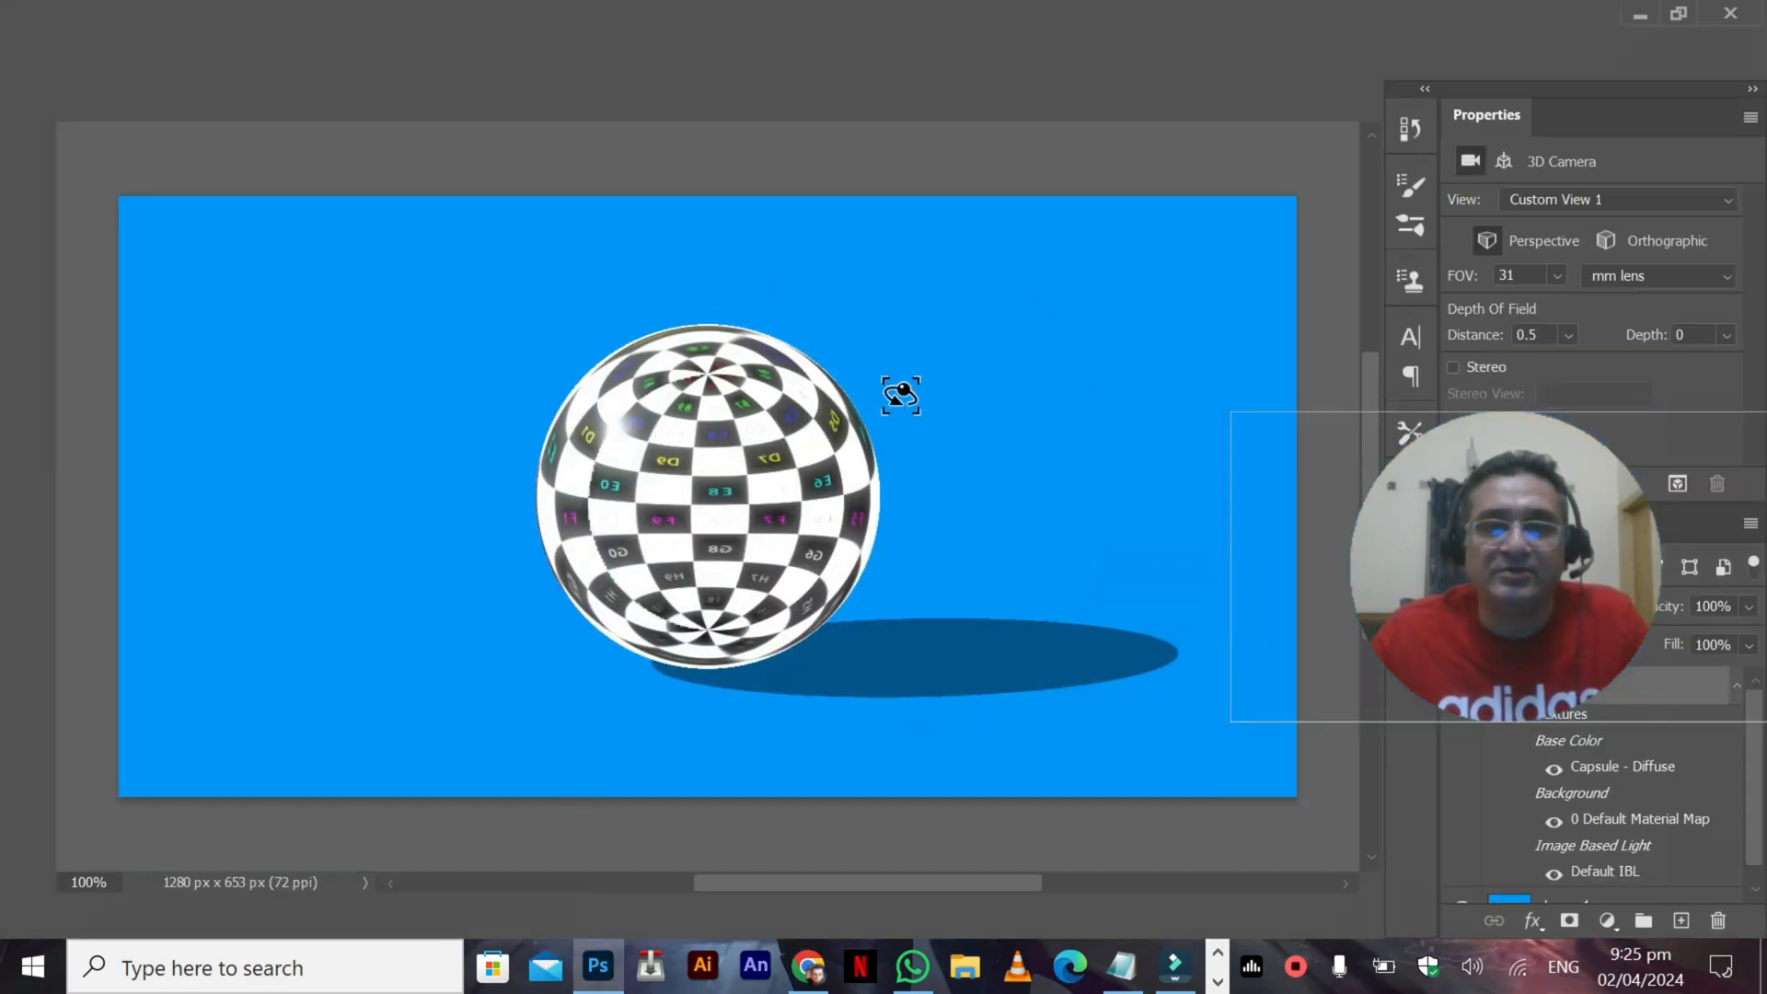
left_click_drag(1415, 486, 1024, 218)
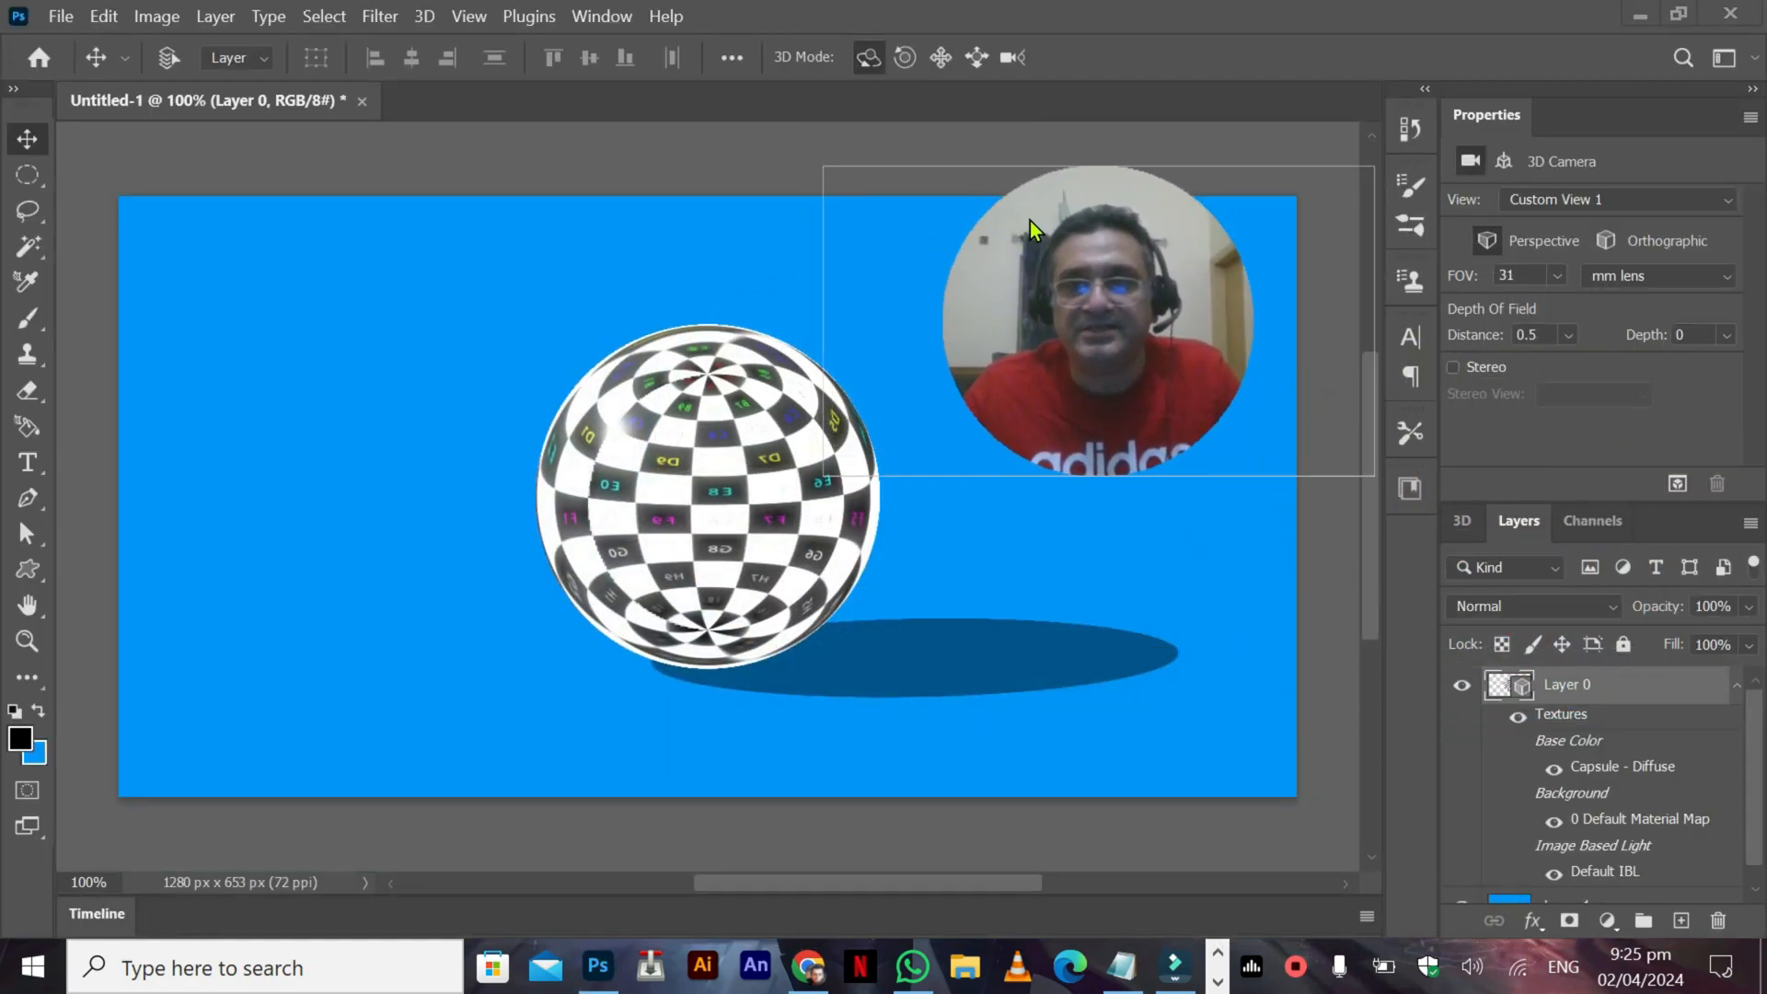
left_click(1461, 521)
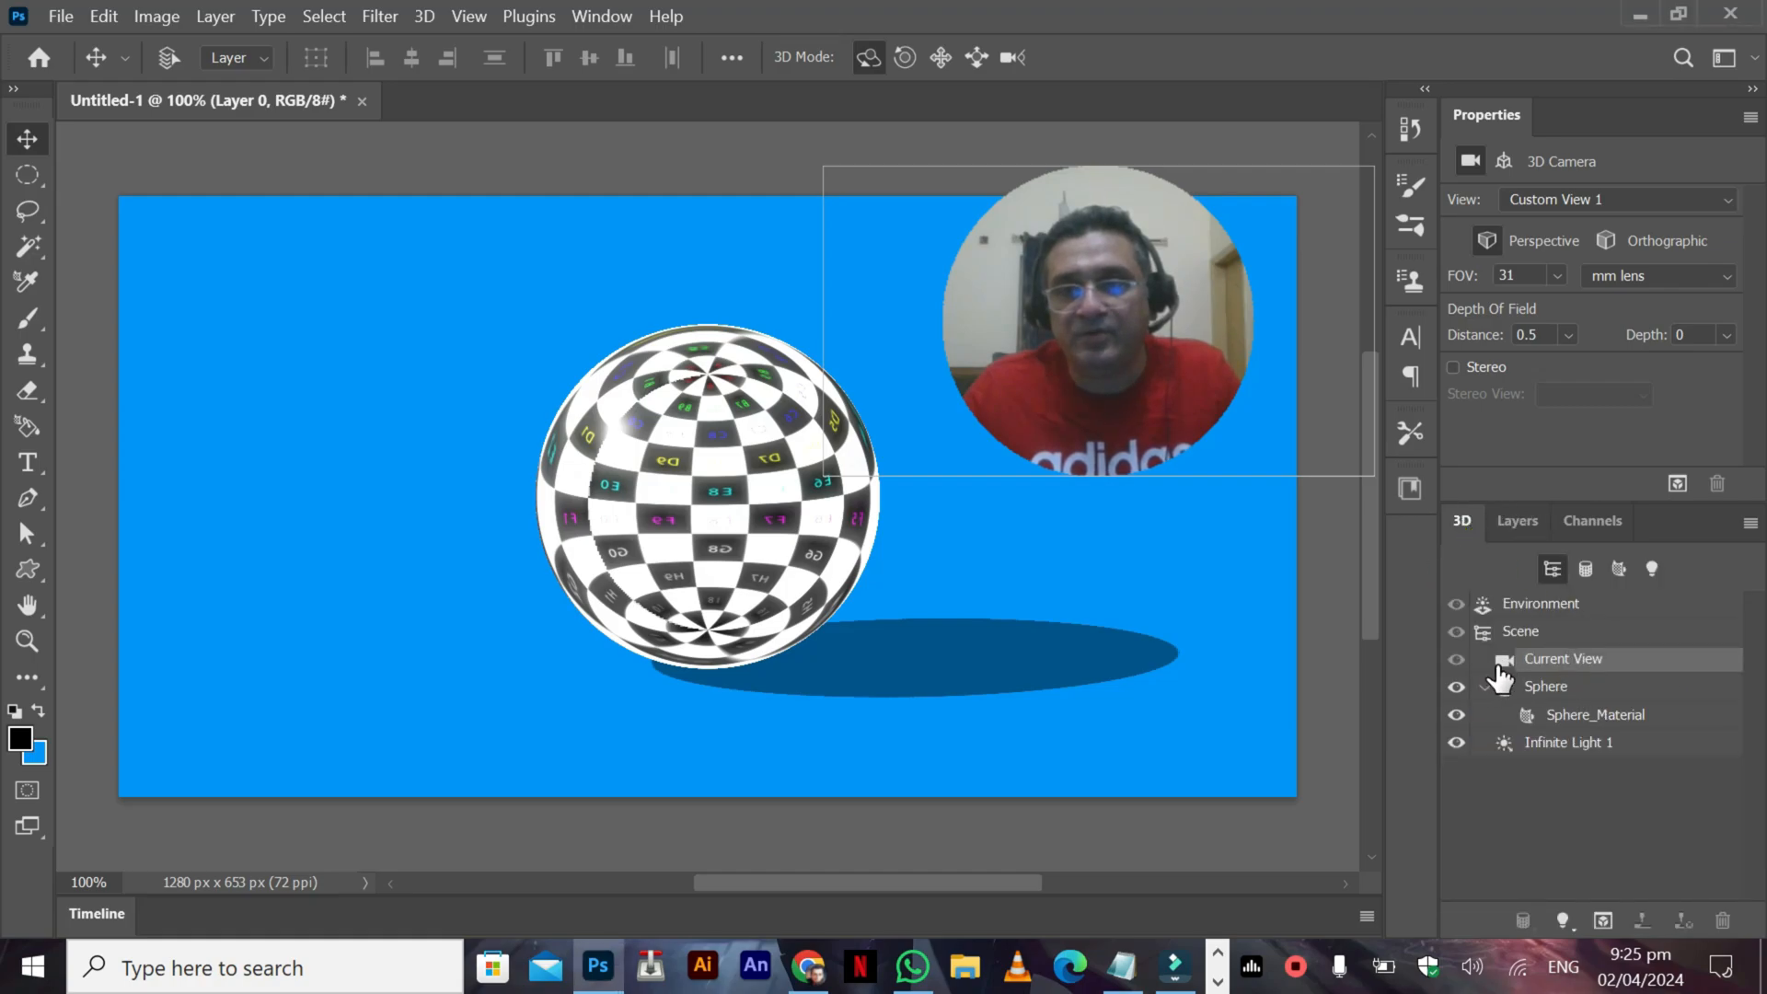
left_click(1546, 690)
left_click(1555, 724)
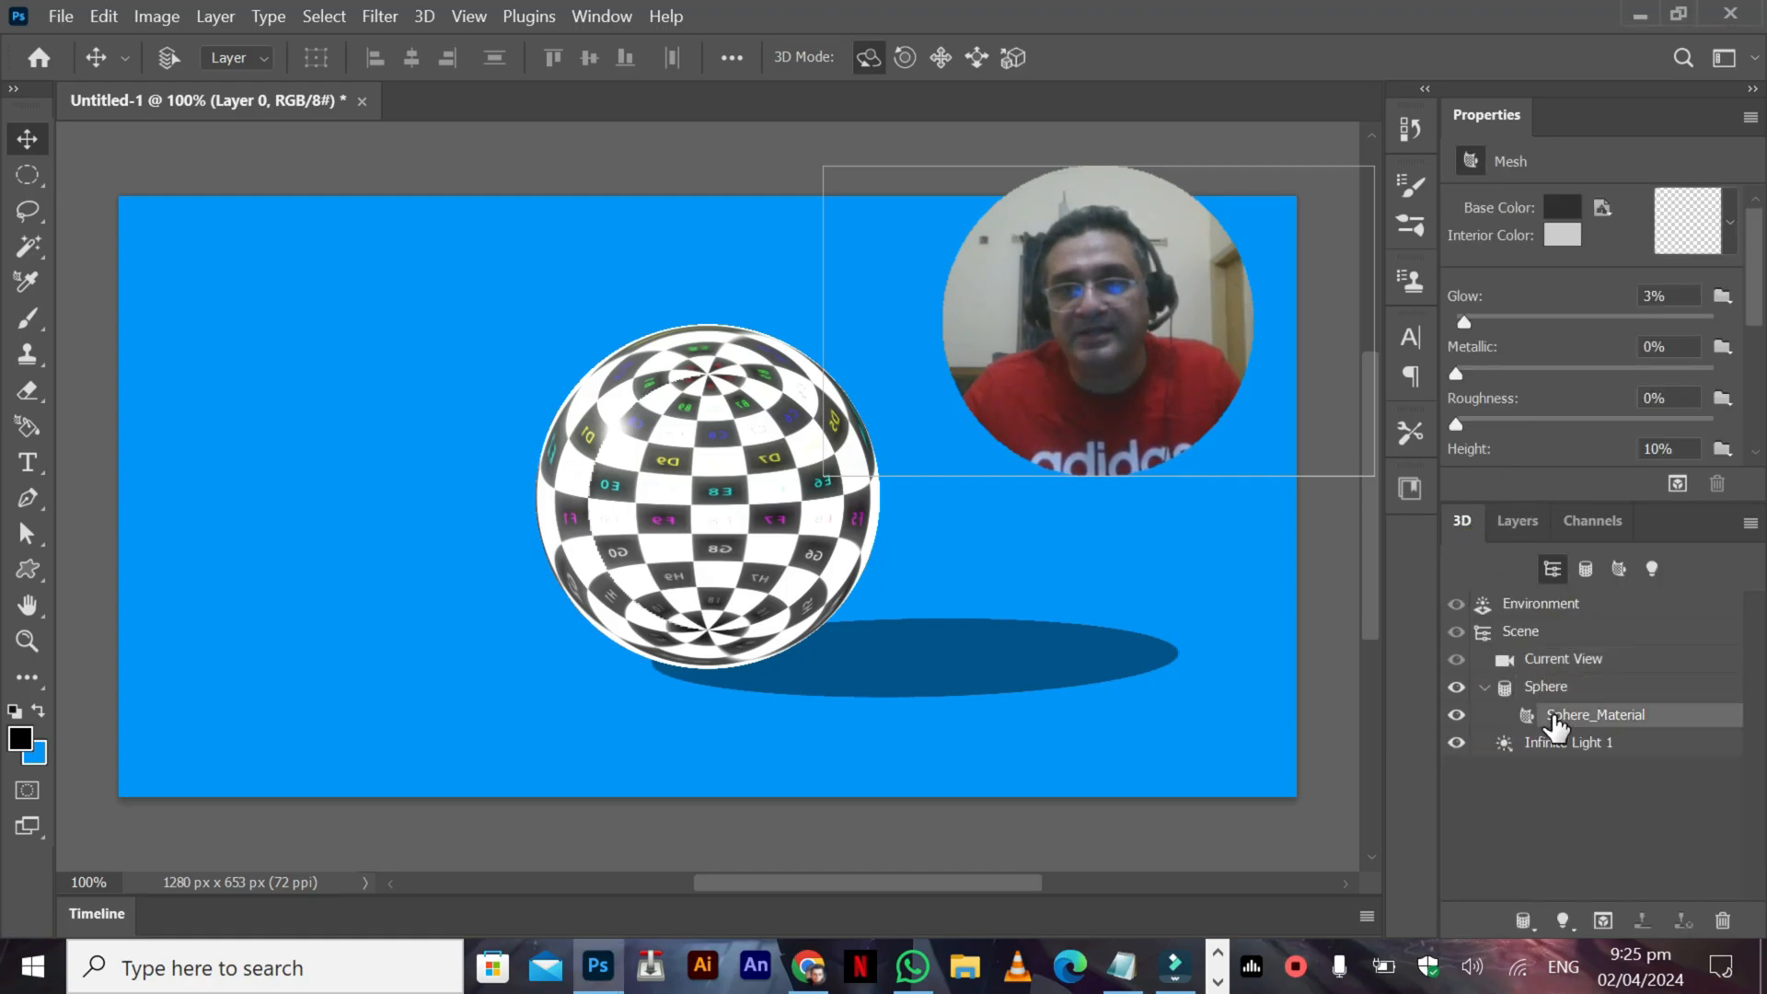
Set the checkered material's Glow to 25%, Metallic to 50%, Roughness to 8%, Refraction to 1.58 and Density to 50%
left_click_drag(1463, 323, 1544, 385)
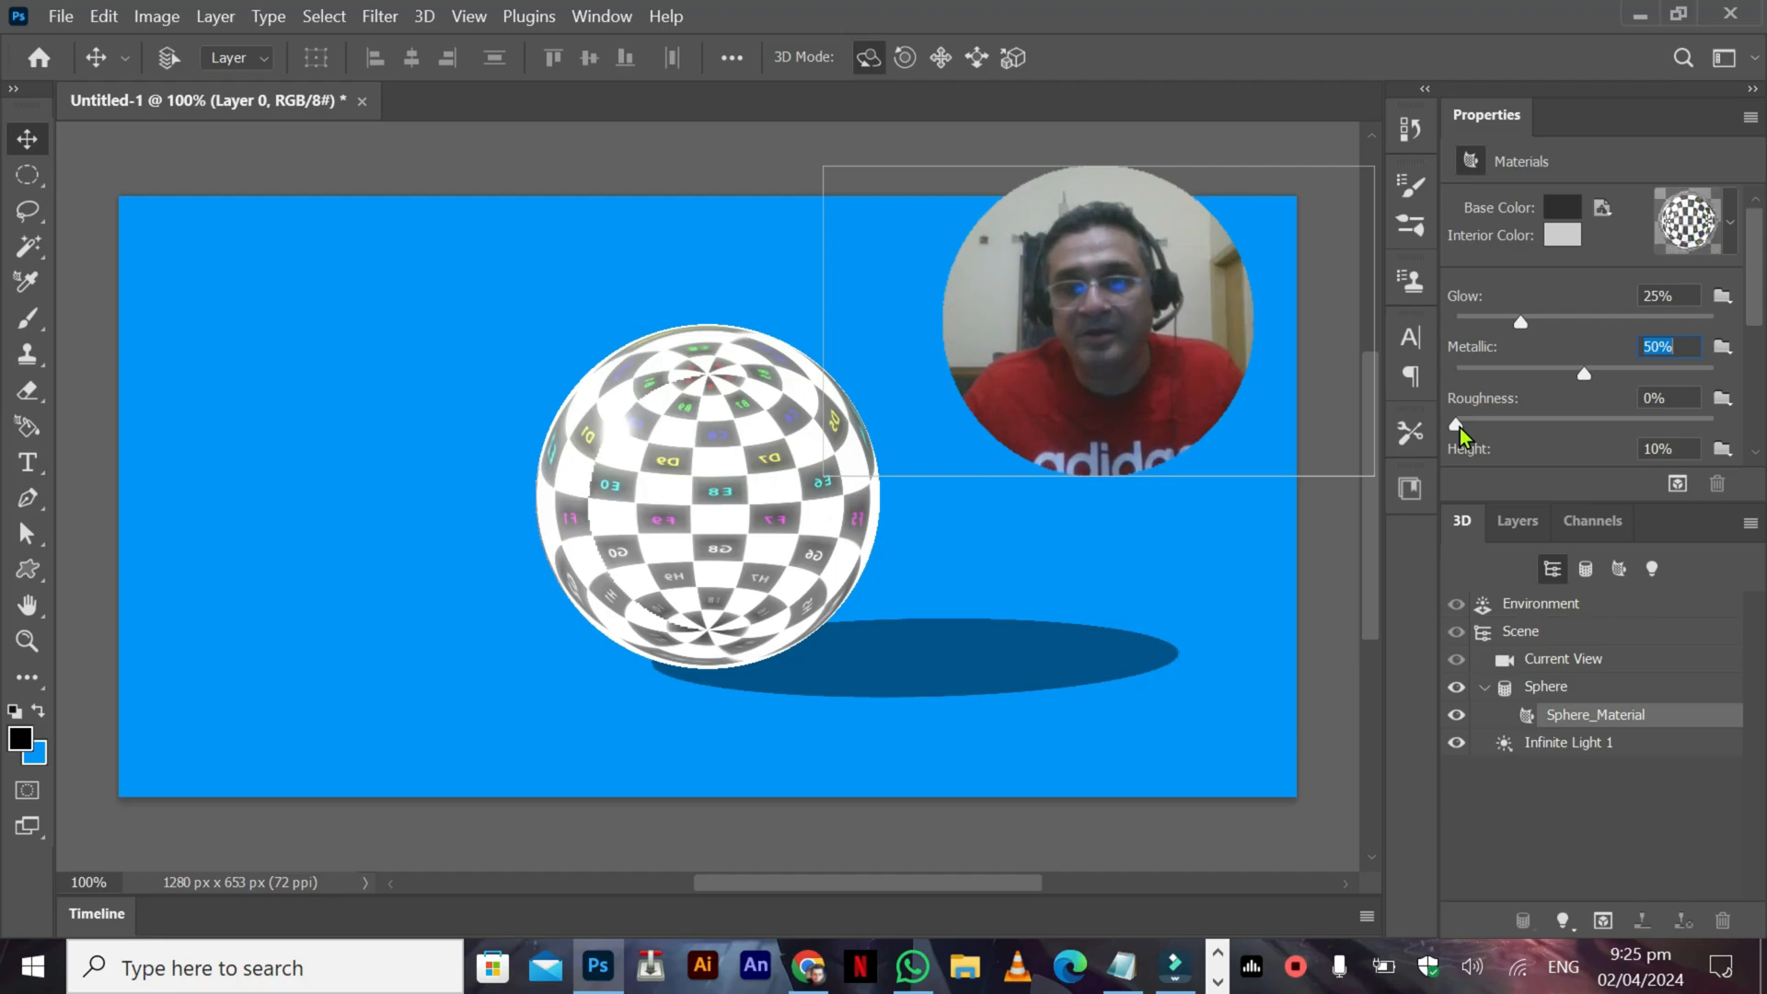
left_click_drag(1460, 427, 1521, 427)
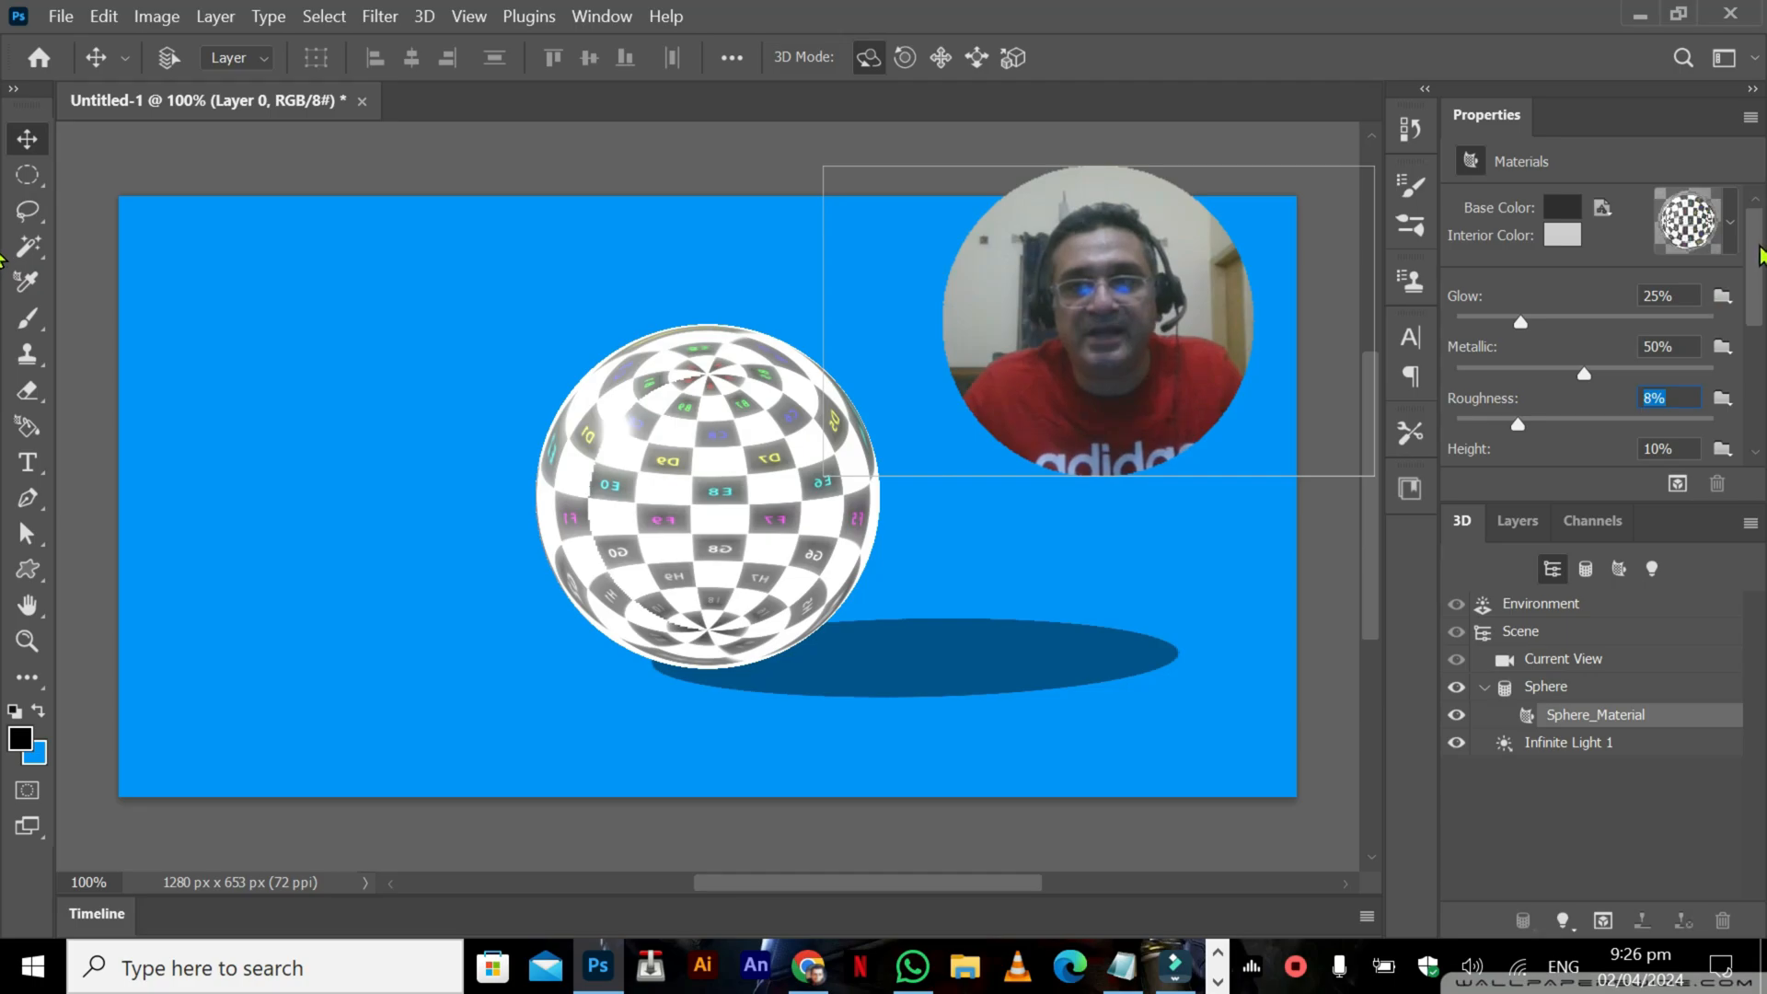
scroll(1725, 313, "down", 3)
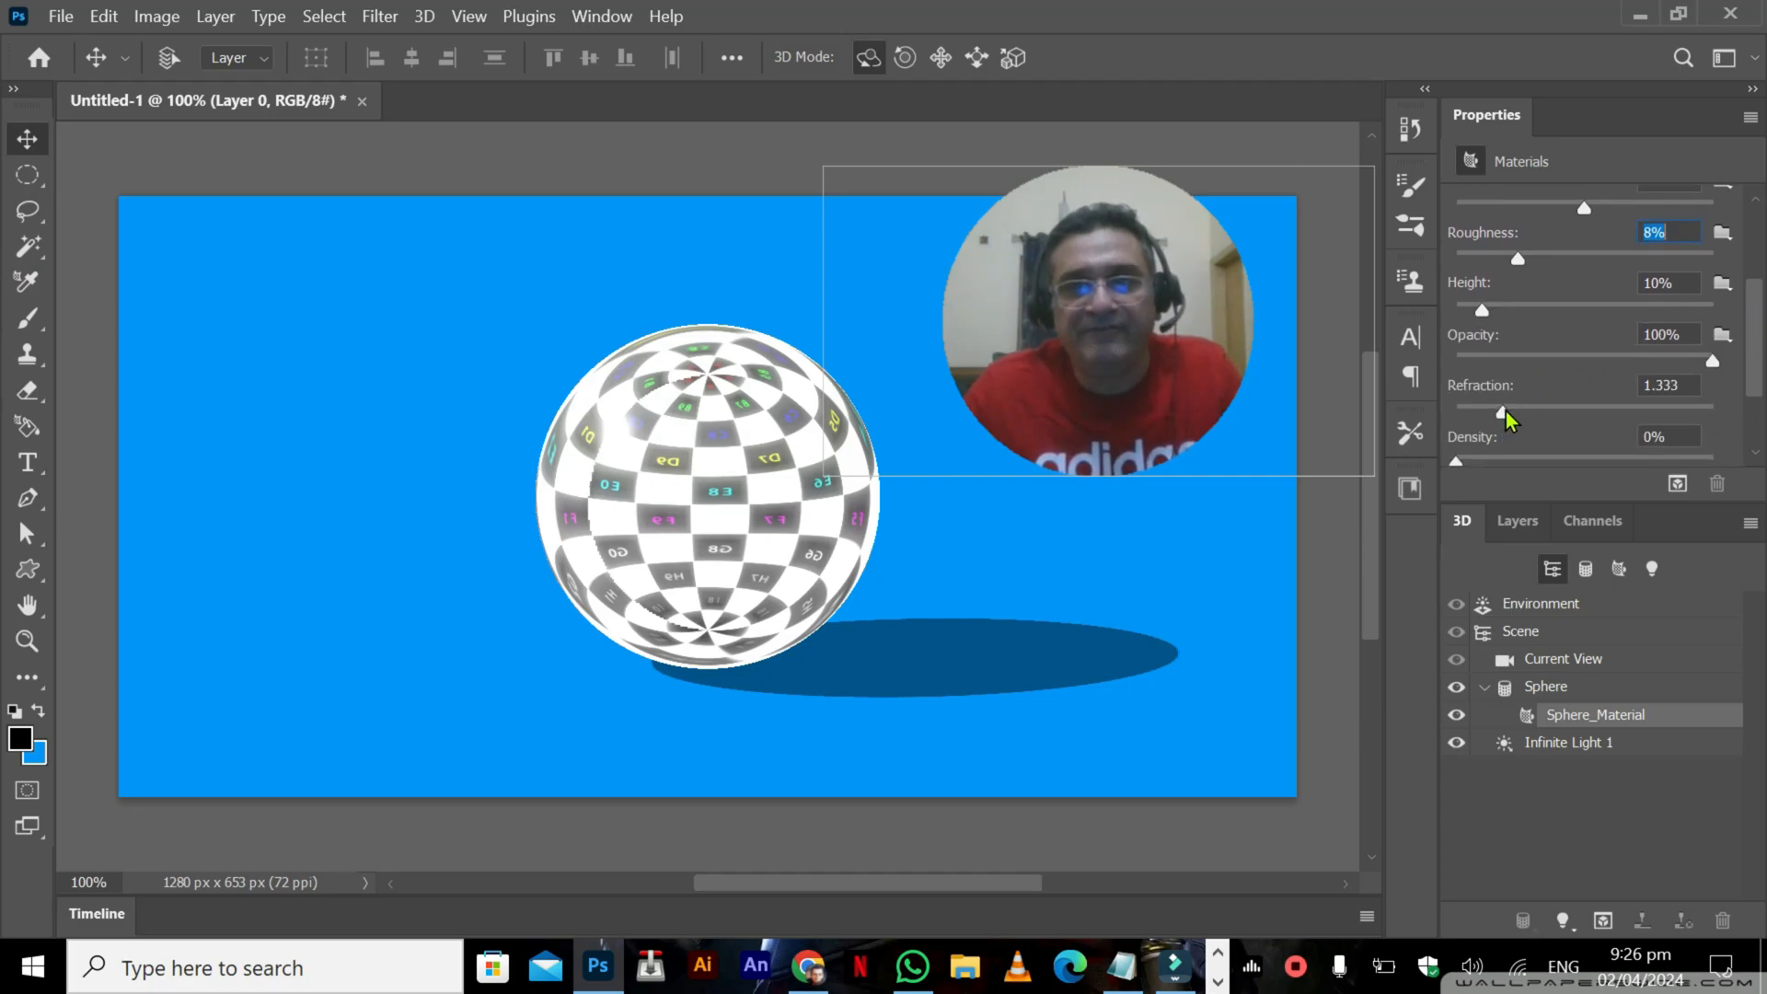
left_click_drag(1512, 416, 1528, 416)
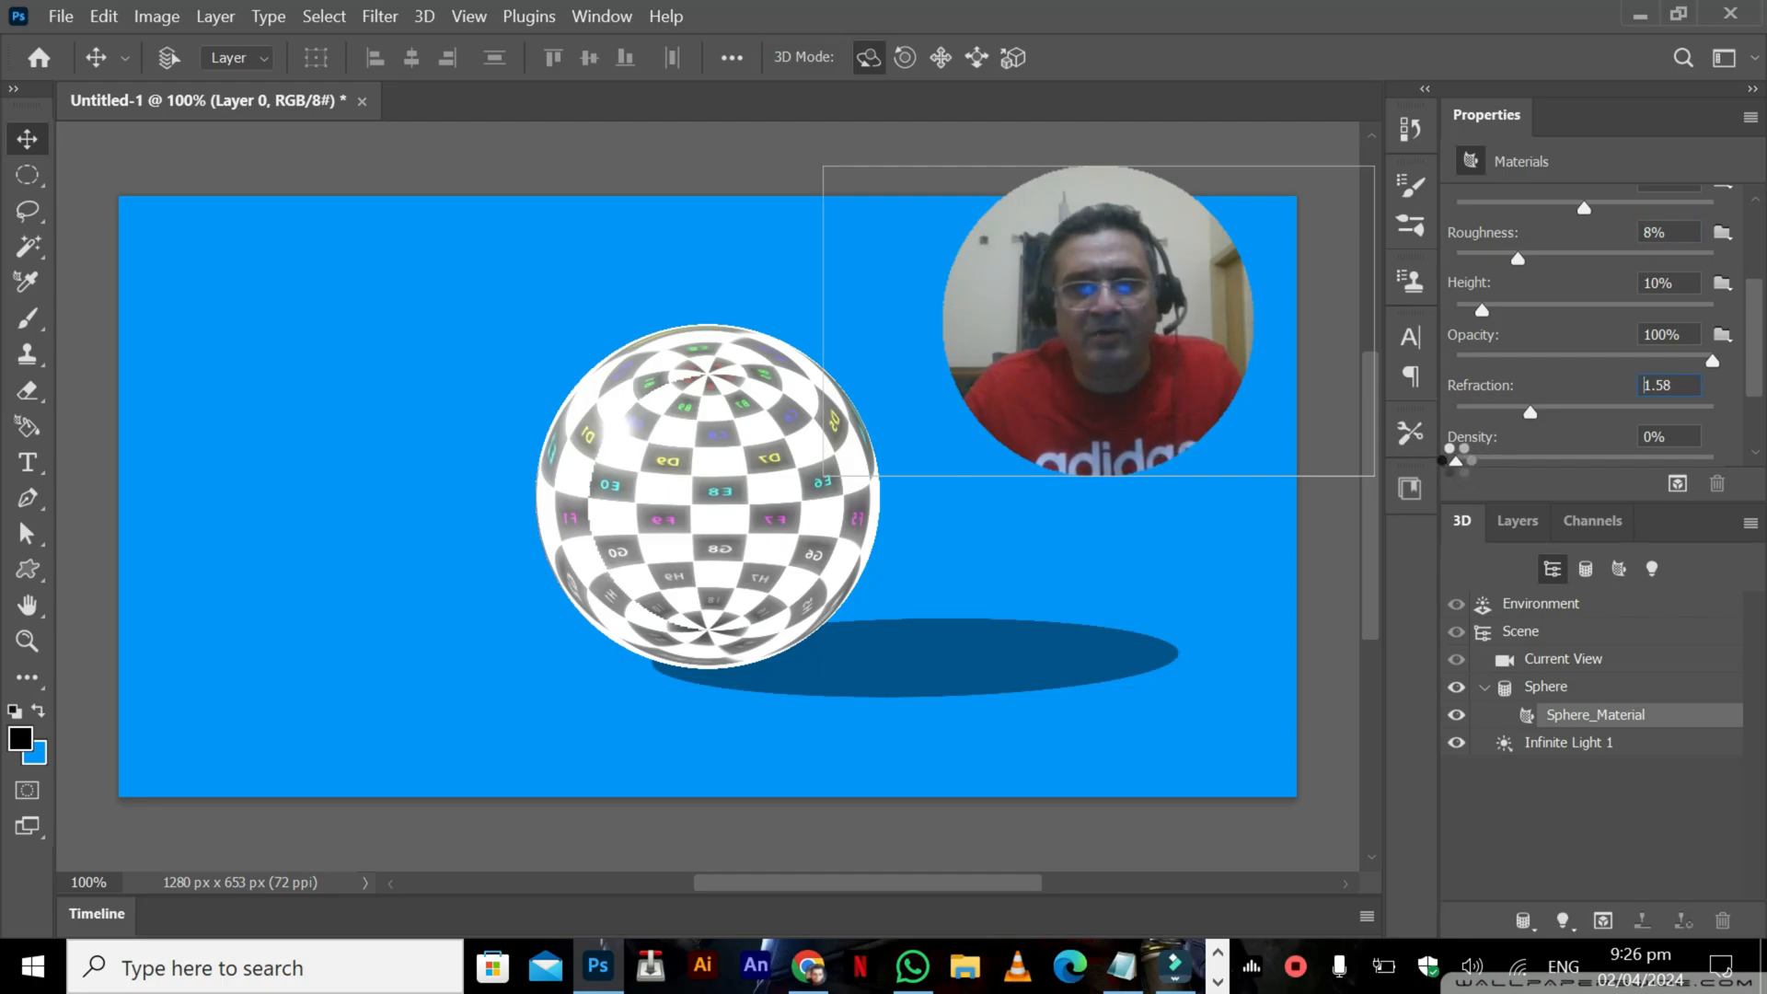
left_click_drag(1456, 462, 1542, 460)
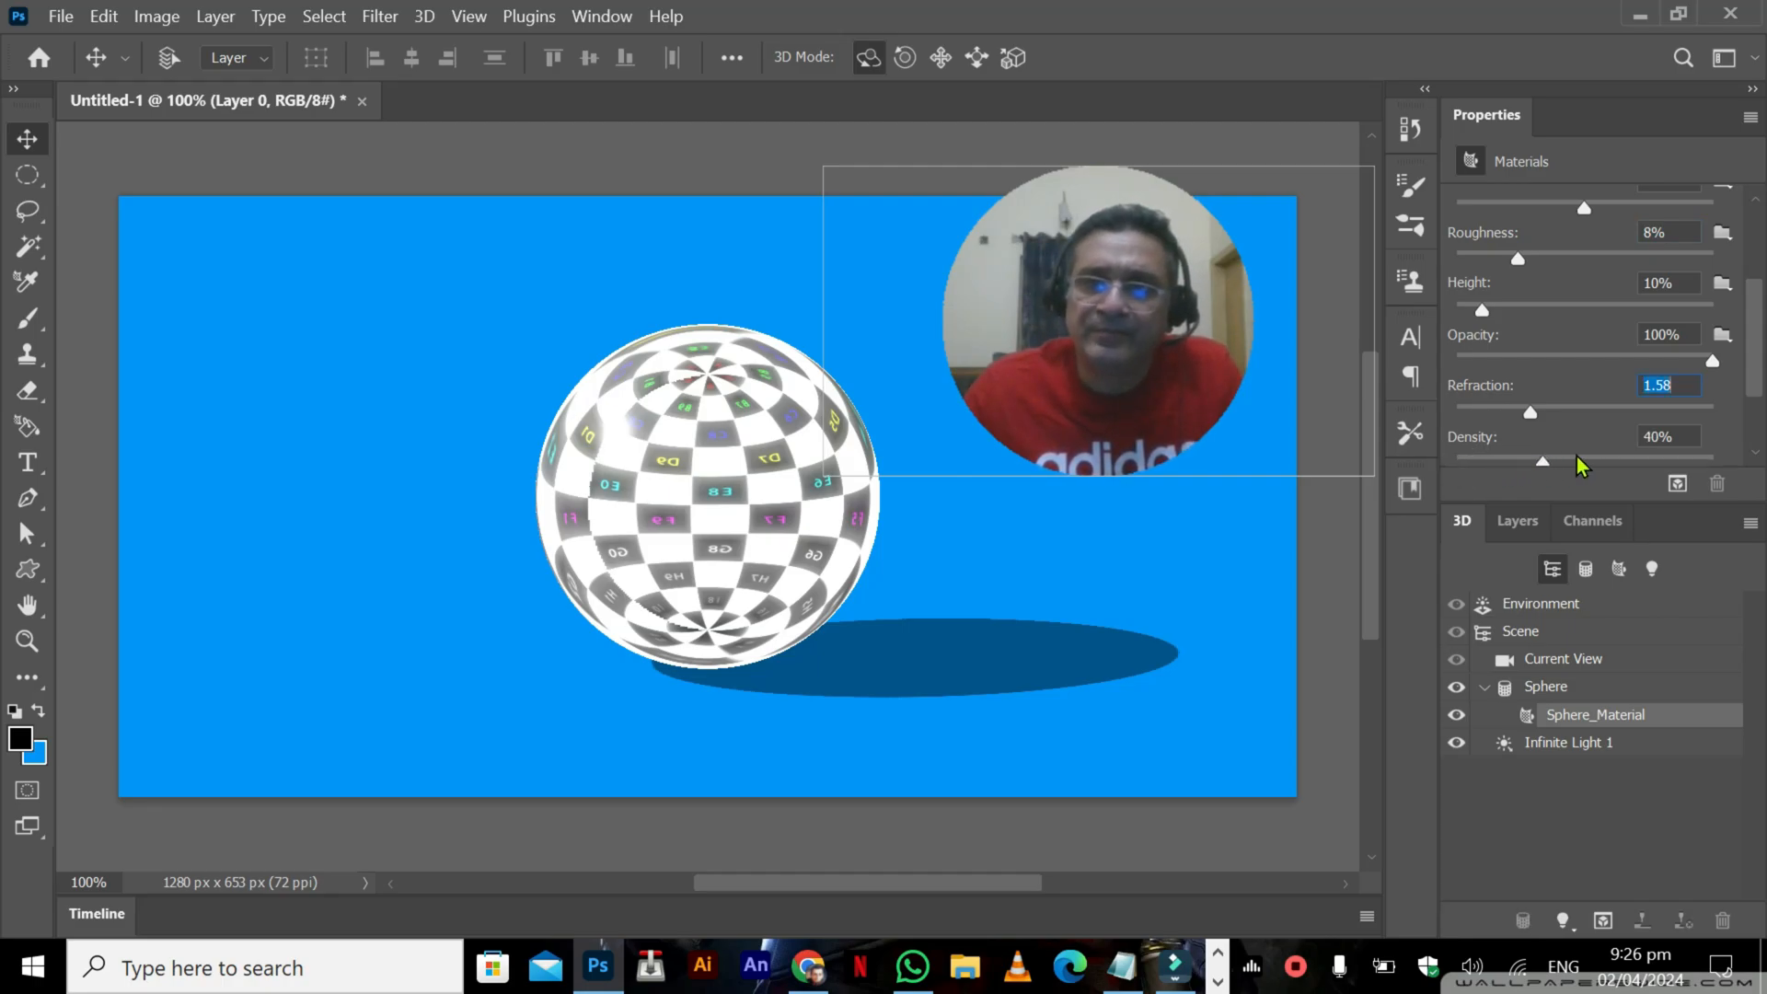
key("Tab")
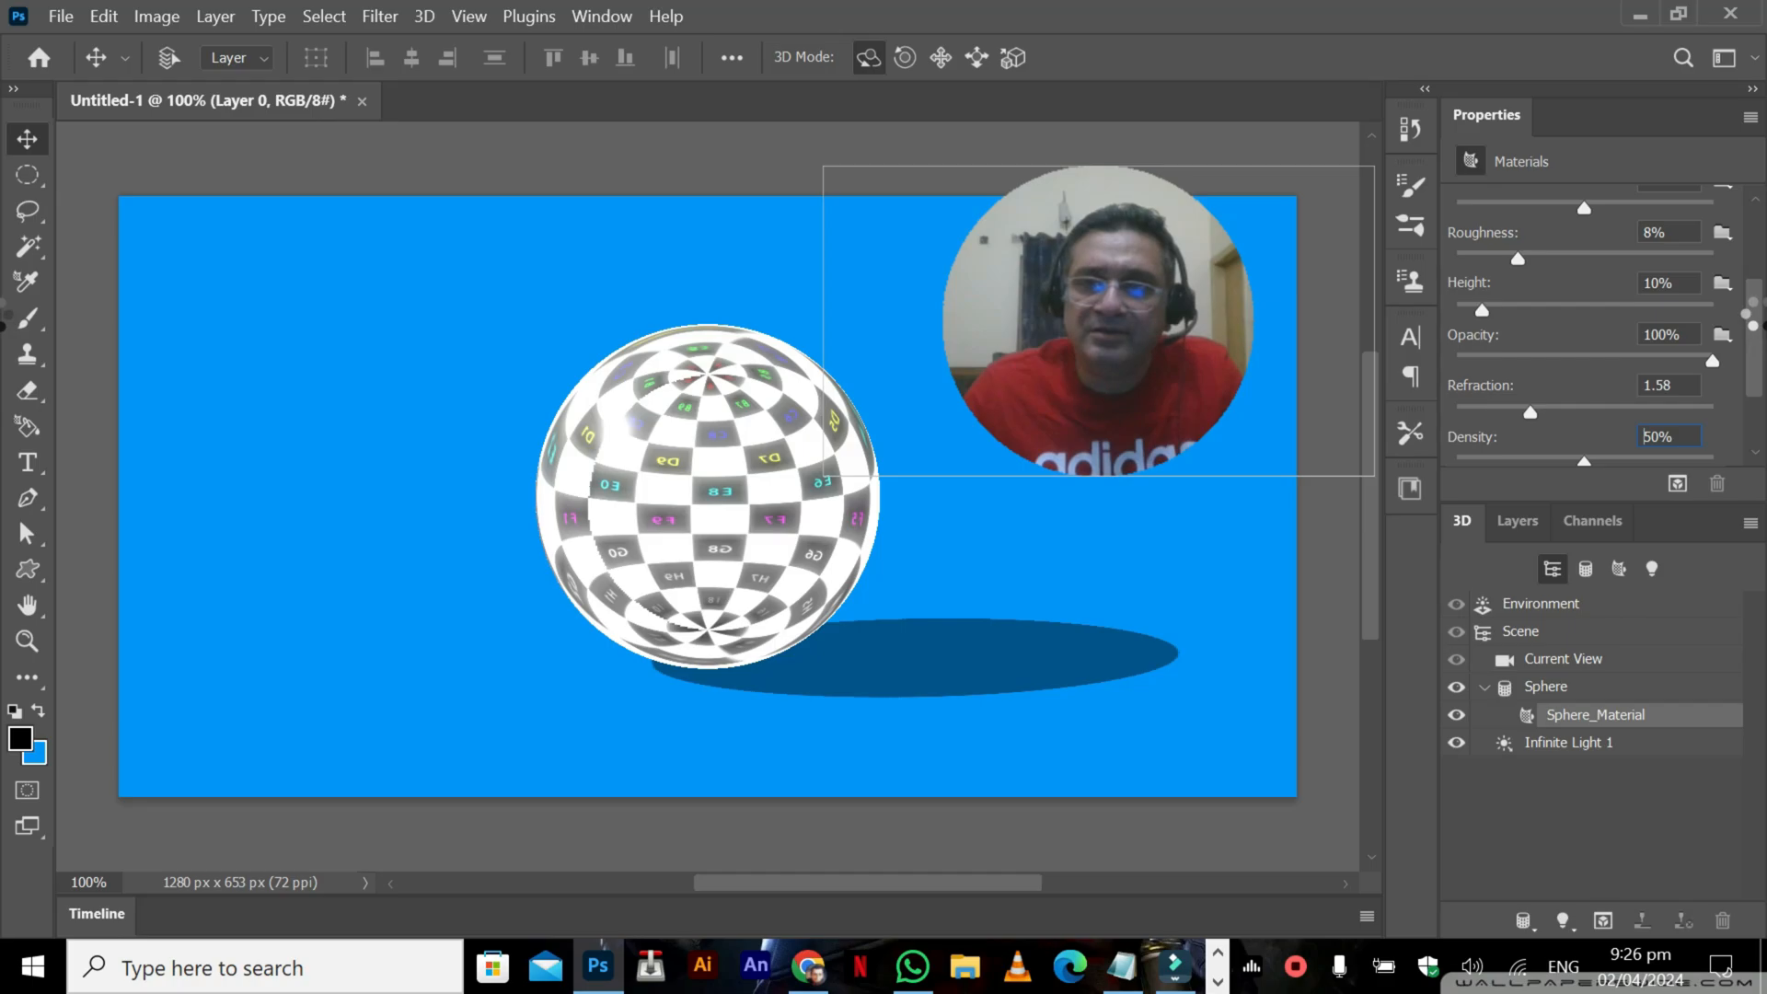
Try the yellow and copper-coloured metal presets on the sphere, and apply the green grass material instead
left_click_drag(1760, 324, 1766, 222)
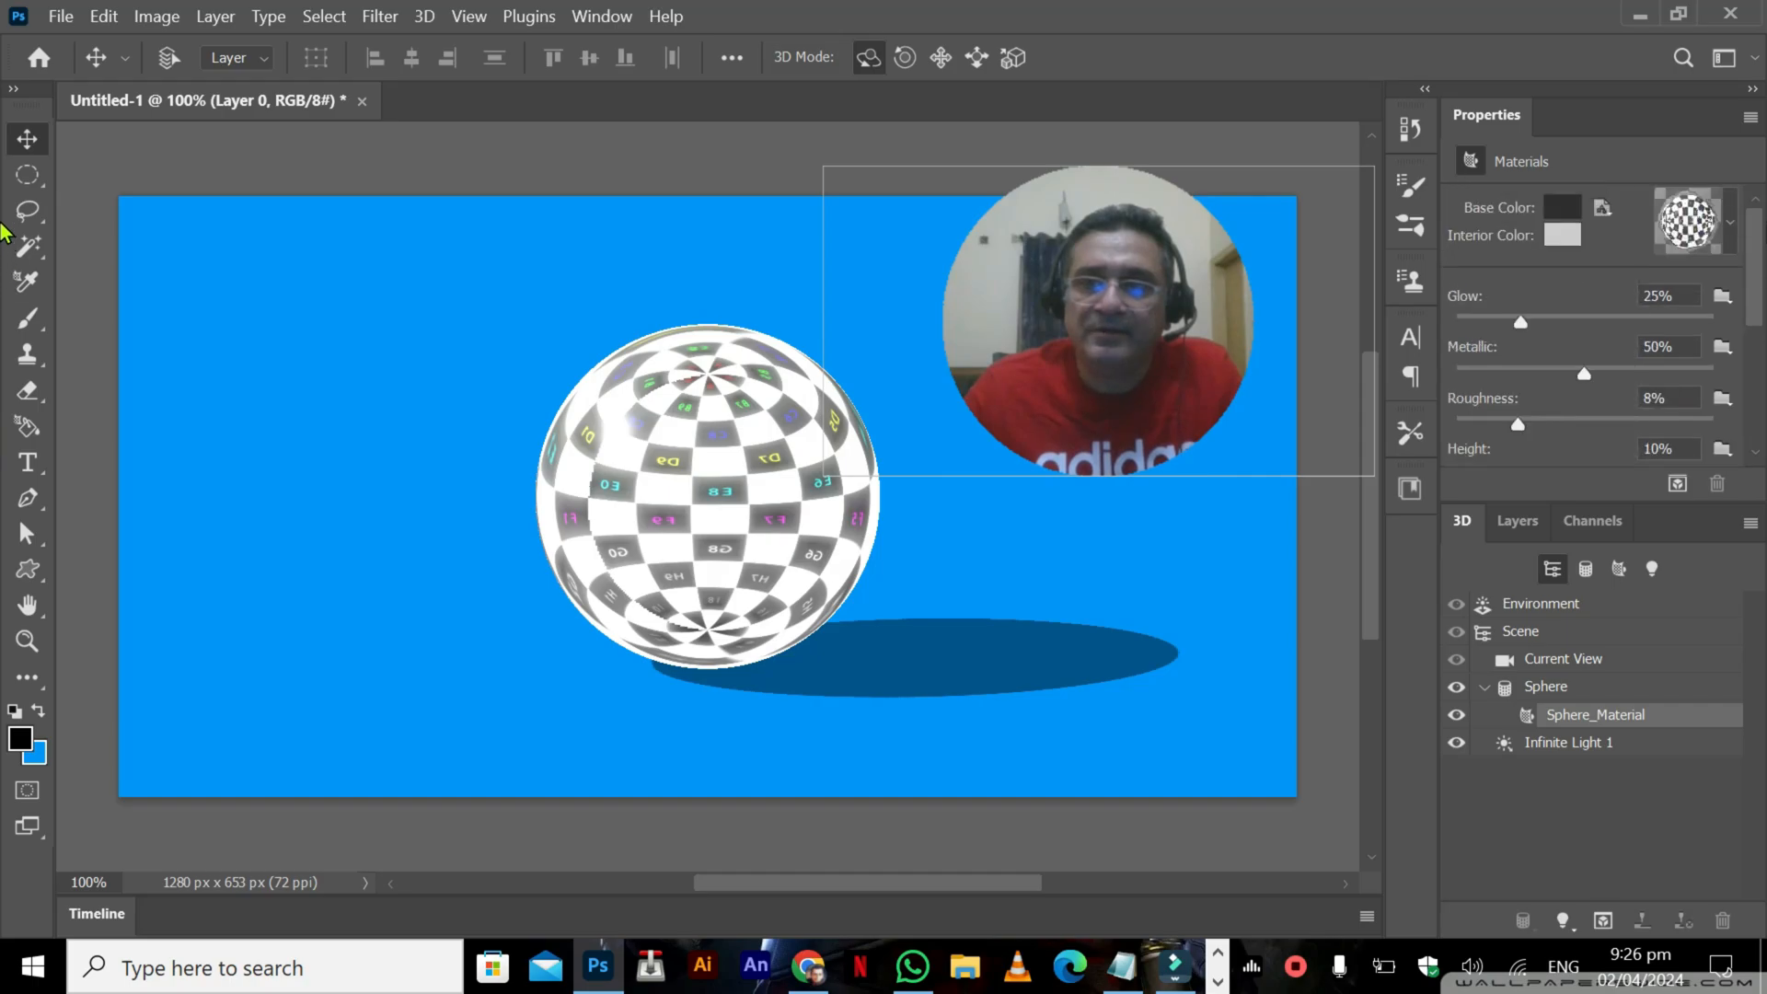
left_click(1734, 219)
left_click(1564, 416)
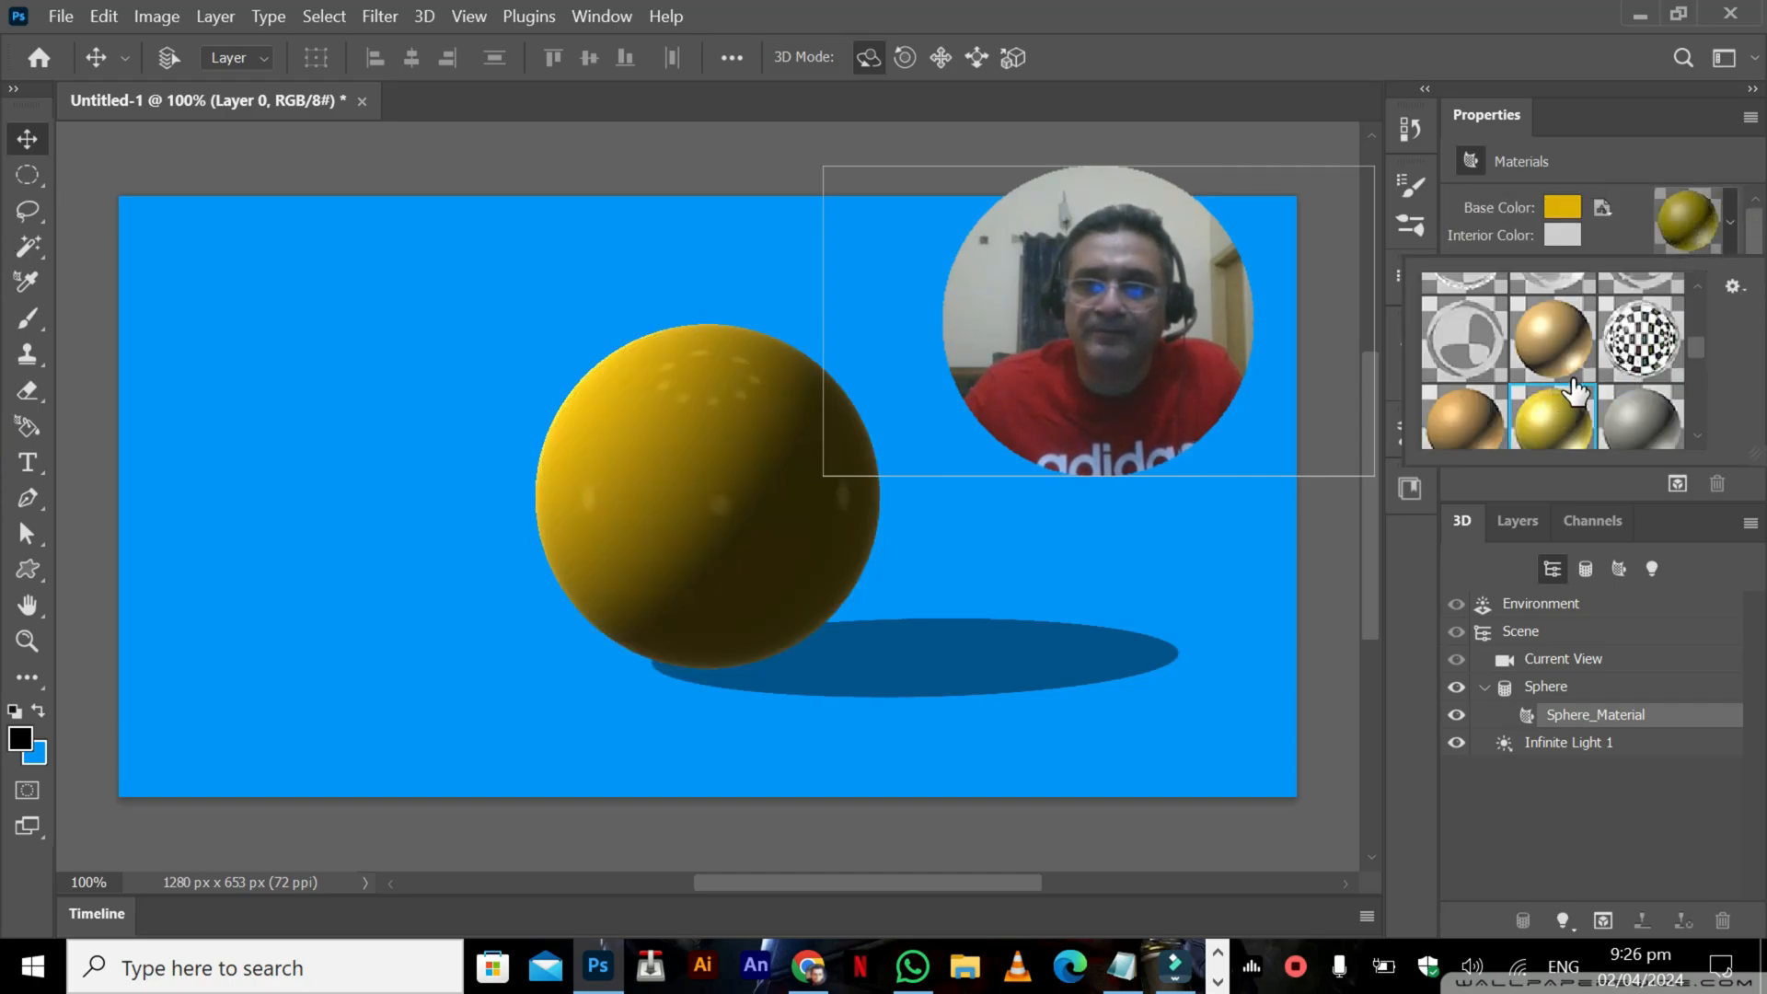
left_click(1459, 418)
scroll(1668, 339, "down", 6)
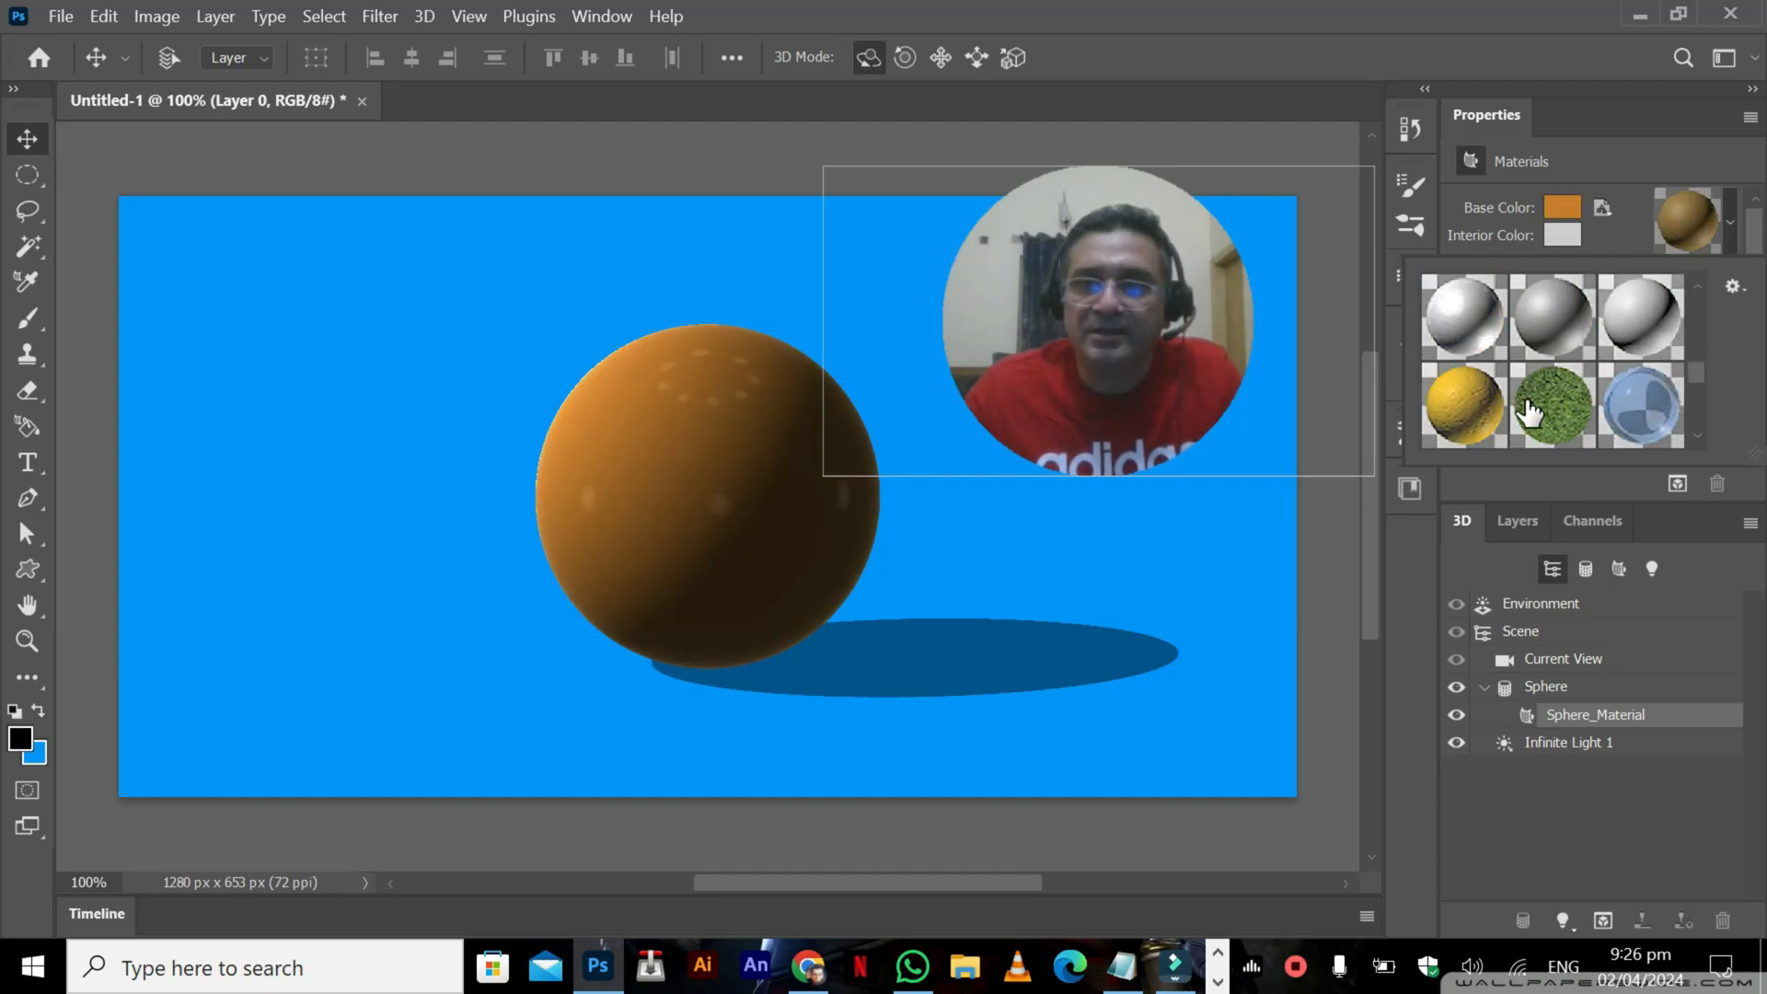
left_click(1544, 407)
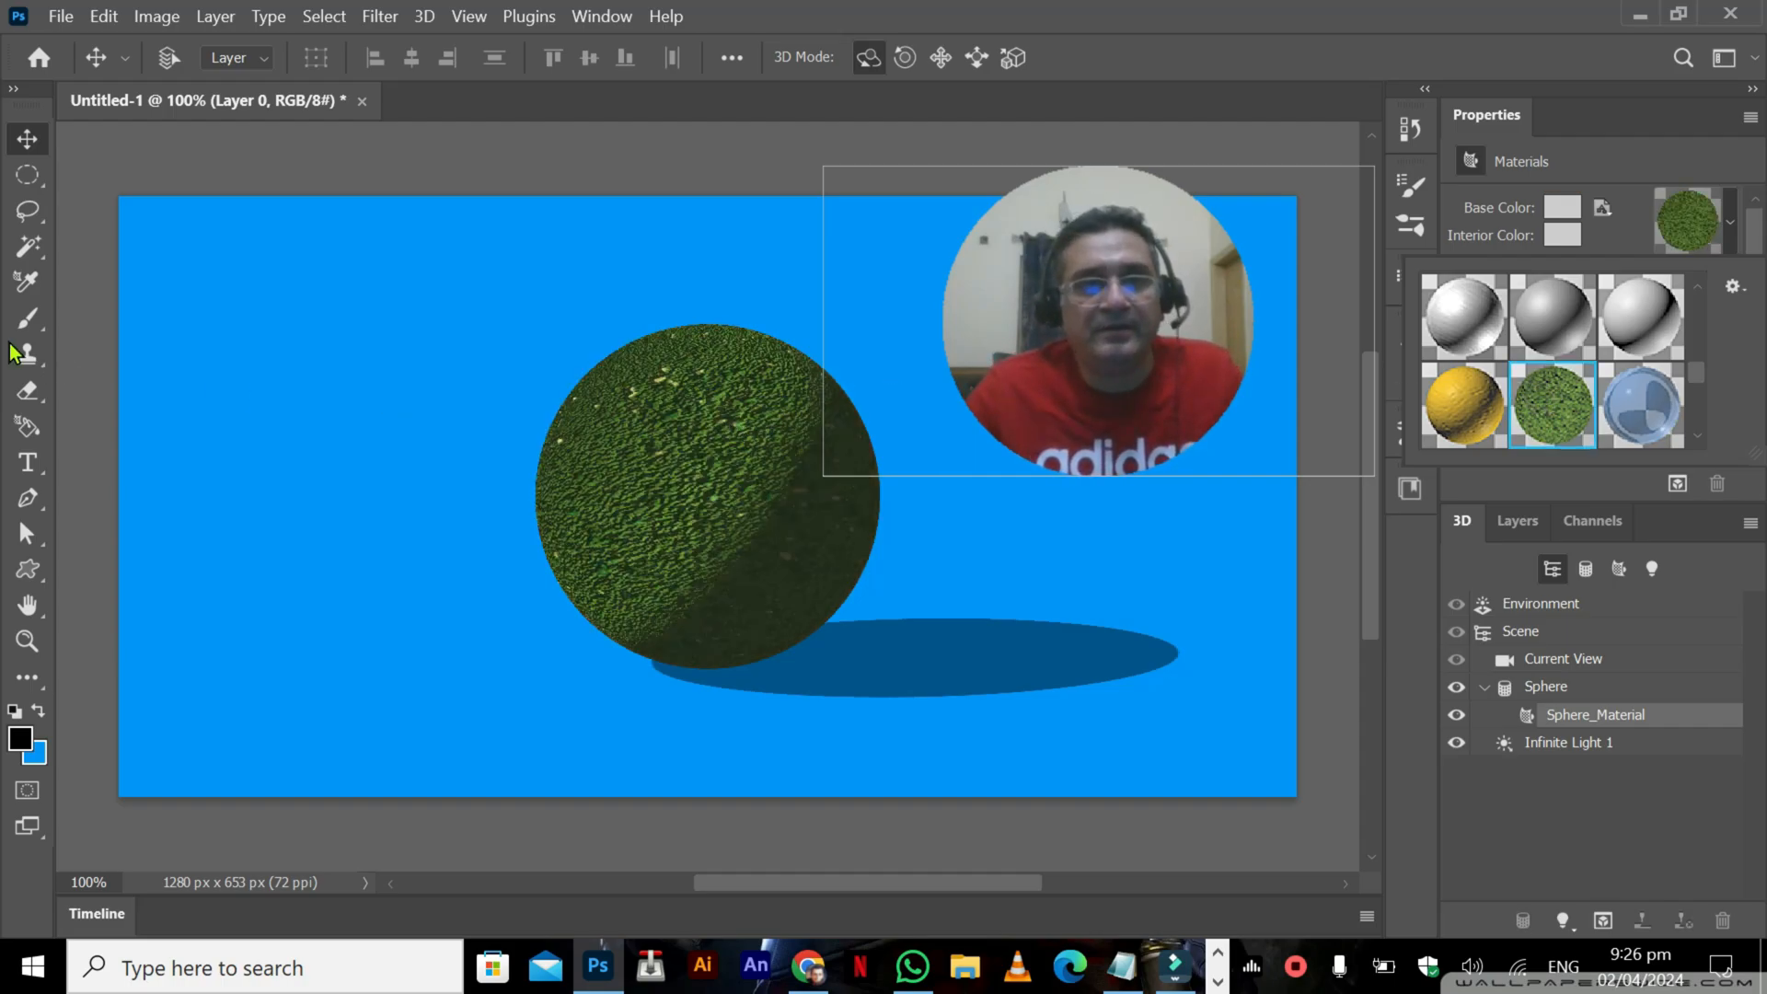
Activate the 3D Material Drop tool and set the grass material's Glow to 7% and Metallic to 18%
left_click(28, 429)
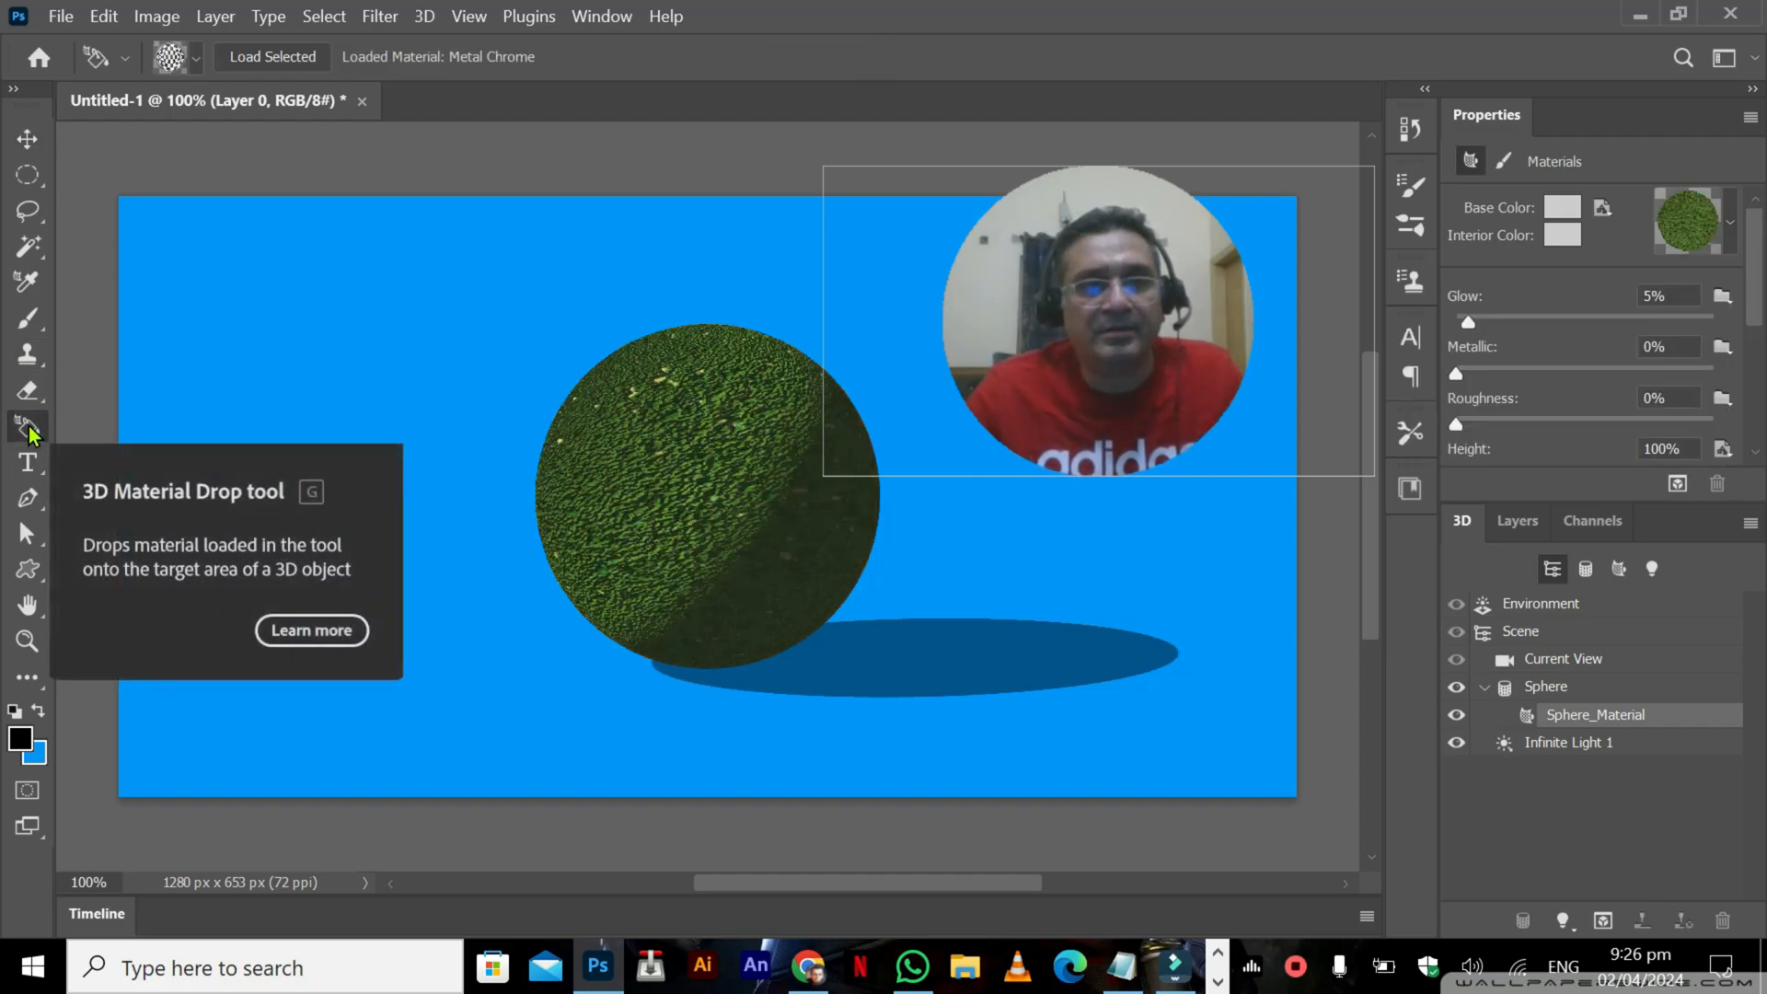
mouse_move(1472, 318)
left_mouse_down()
mouse_move(1516, 323)
mouse_move(1474, 322)
left_mouse_up()
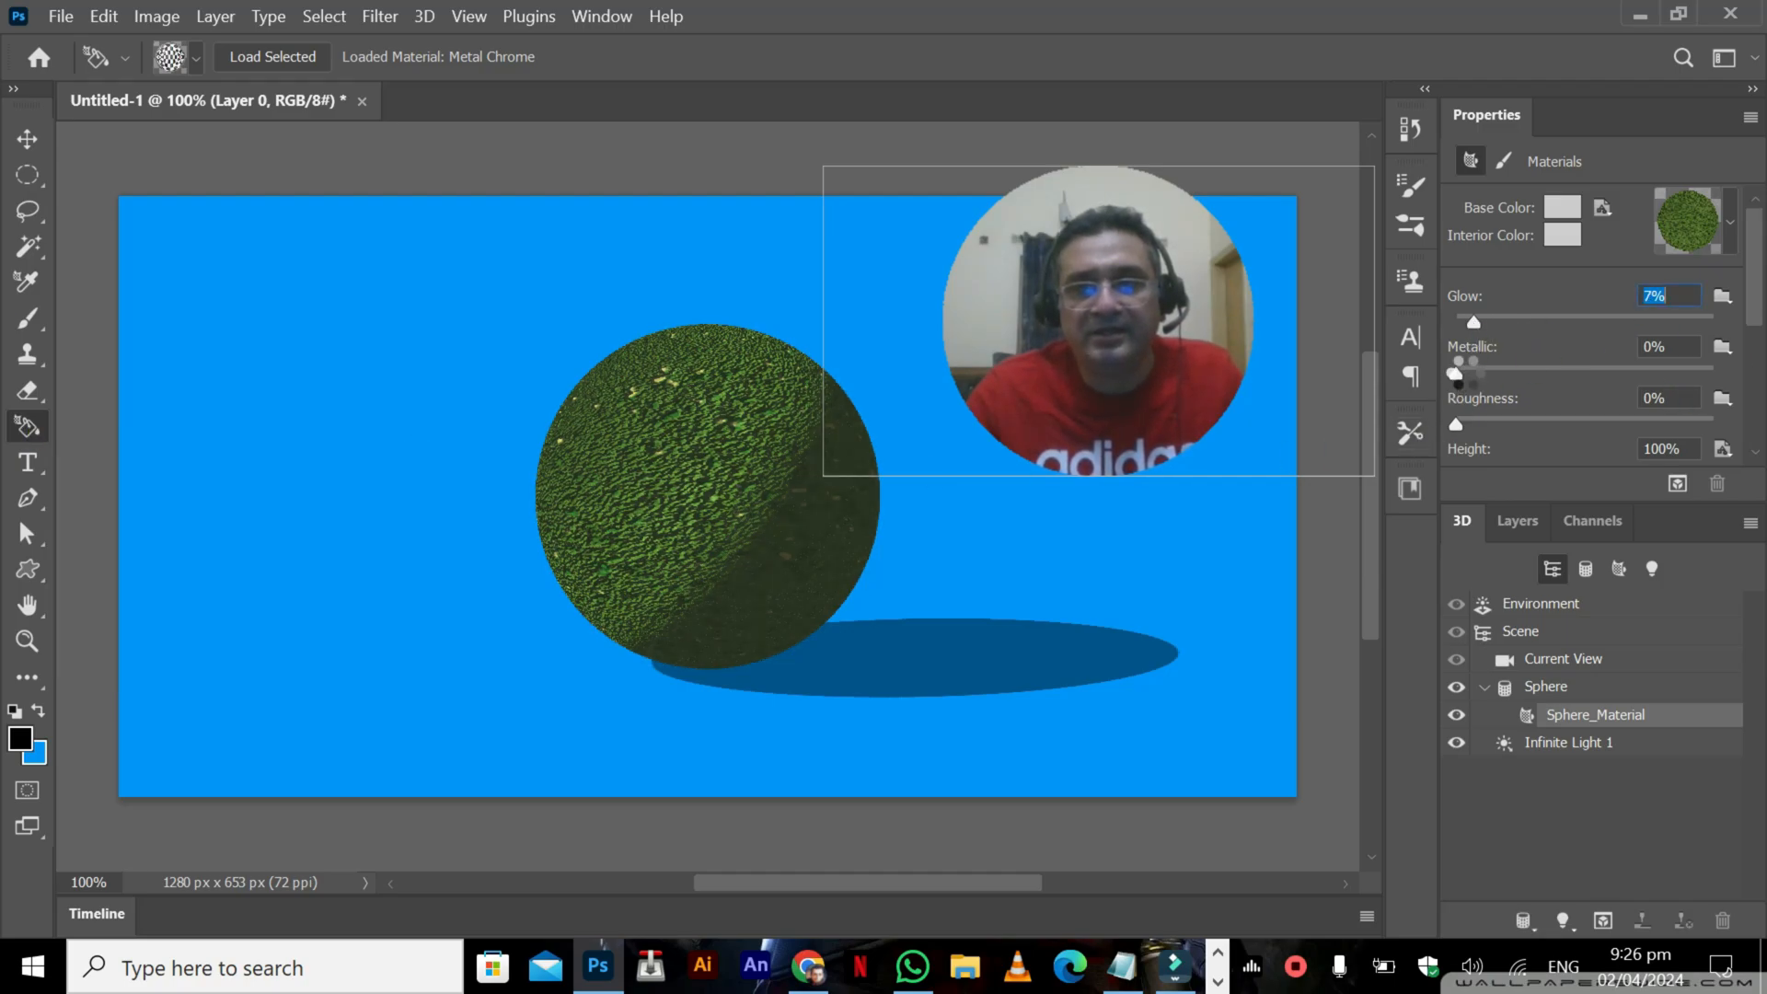
left_click(1469, 374)
left_click_drag(1498, 381, 1498, 381)
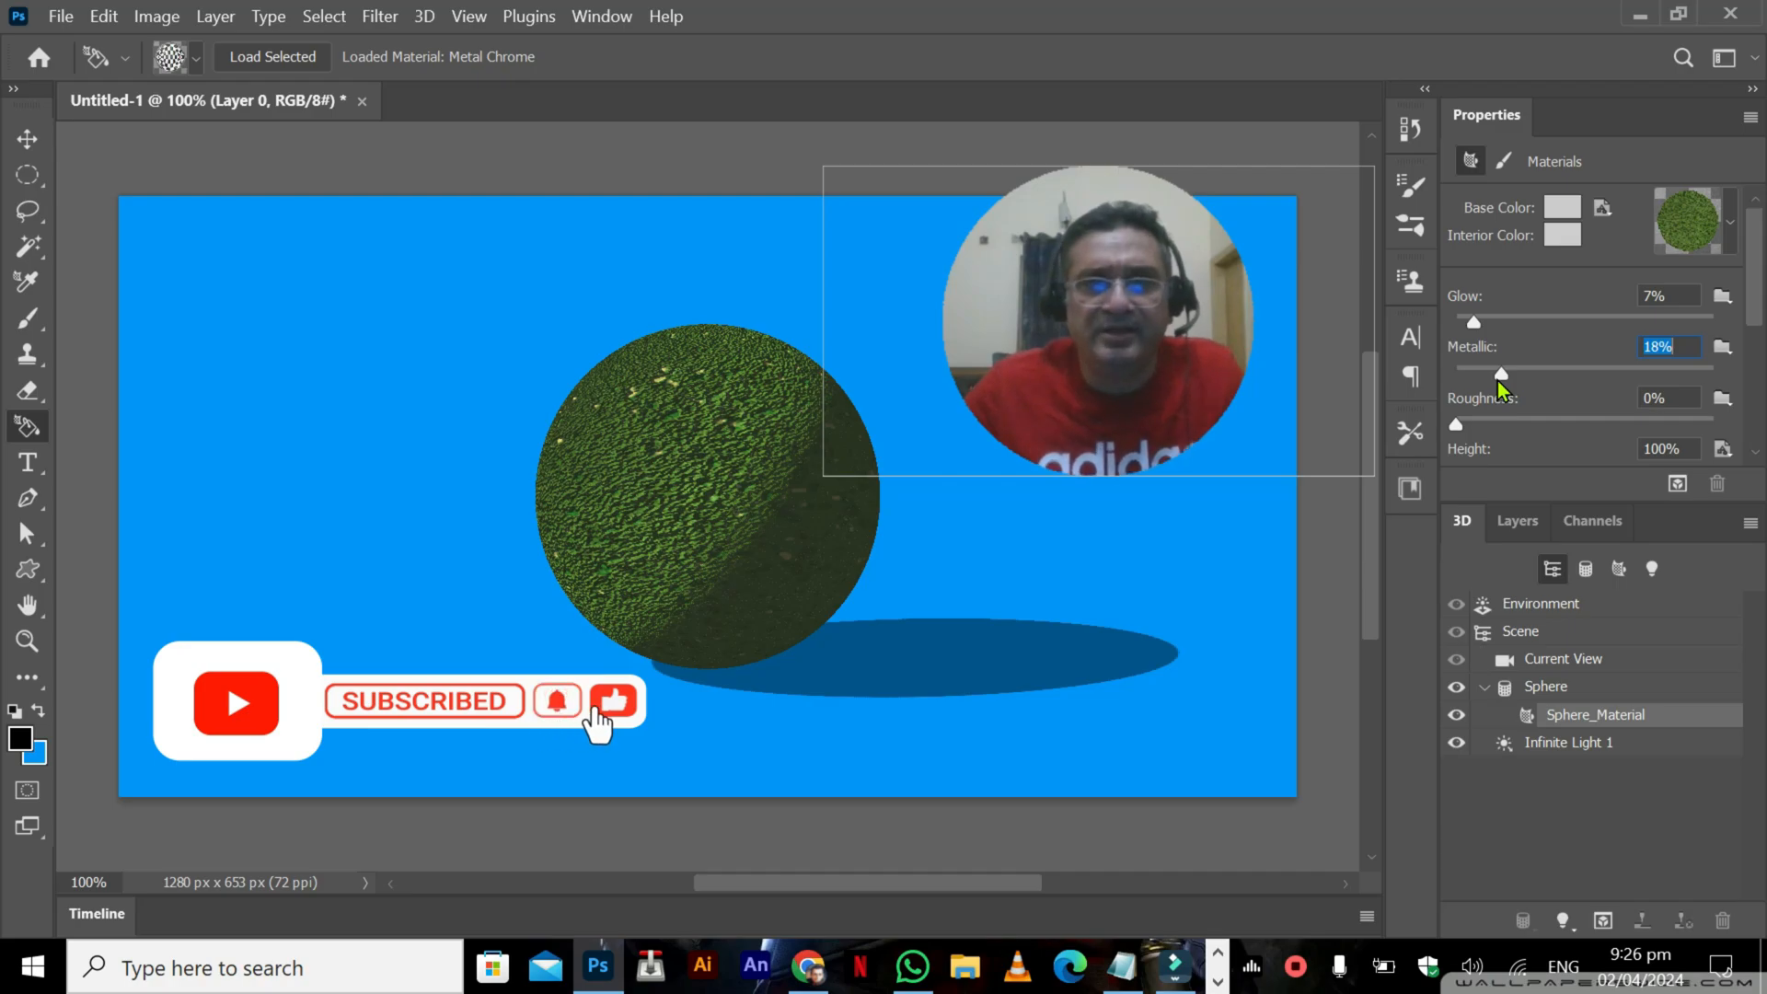
left_click(425, 17)
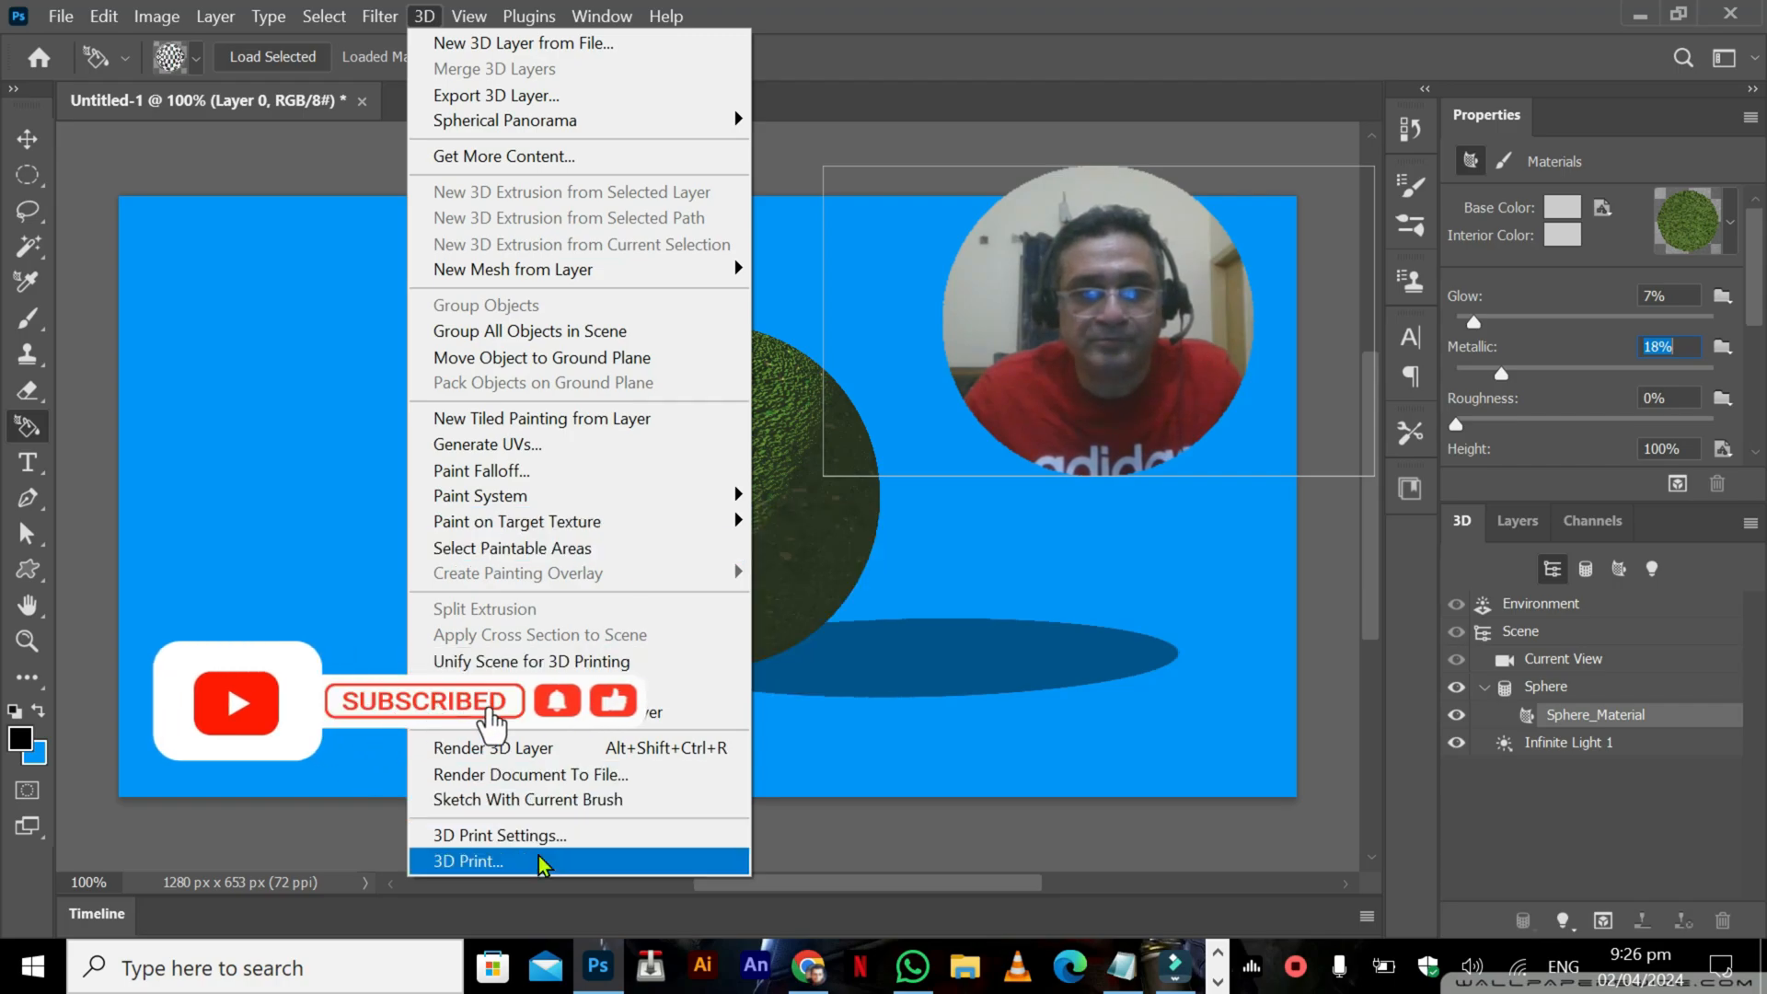
left_click(889, 7)
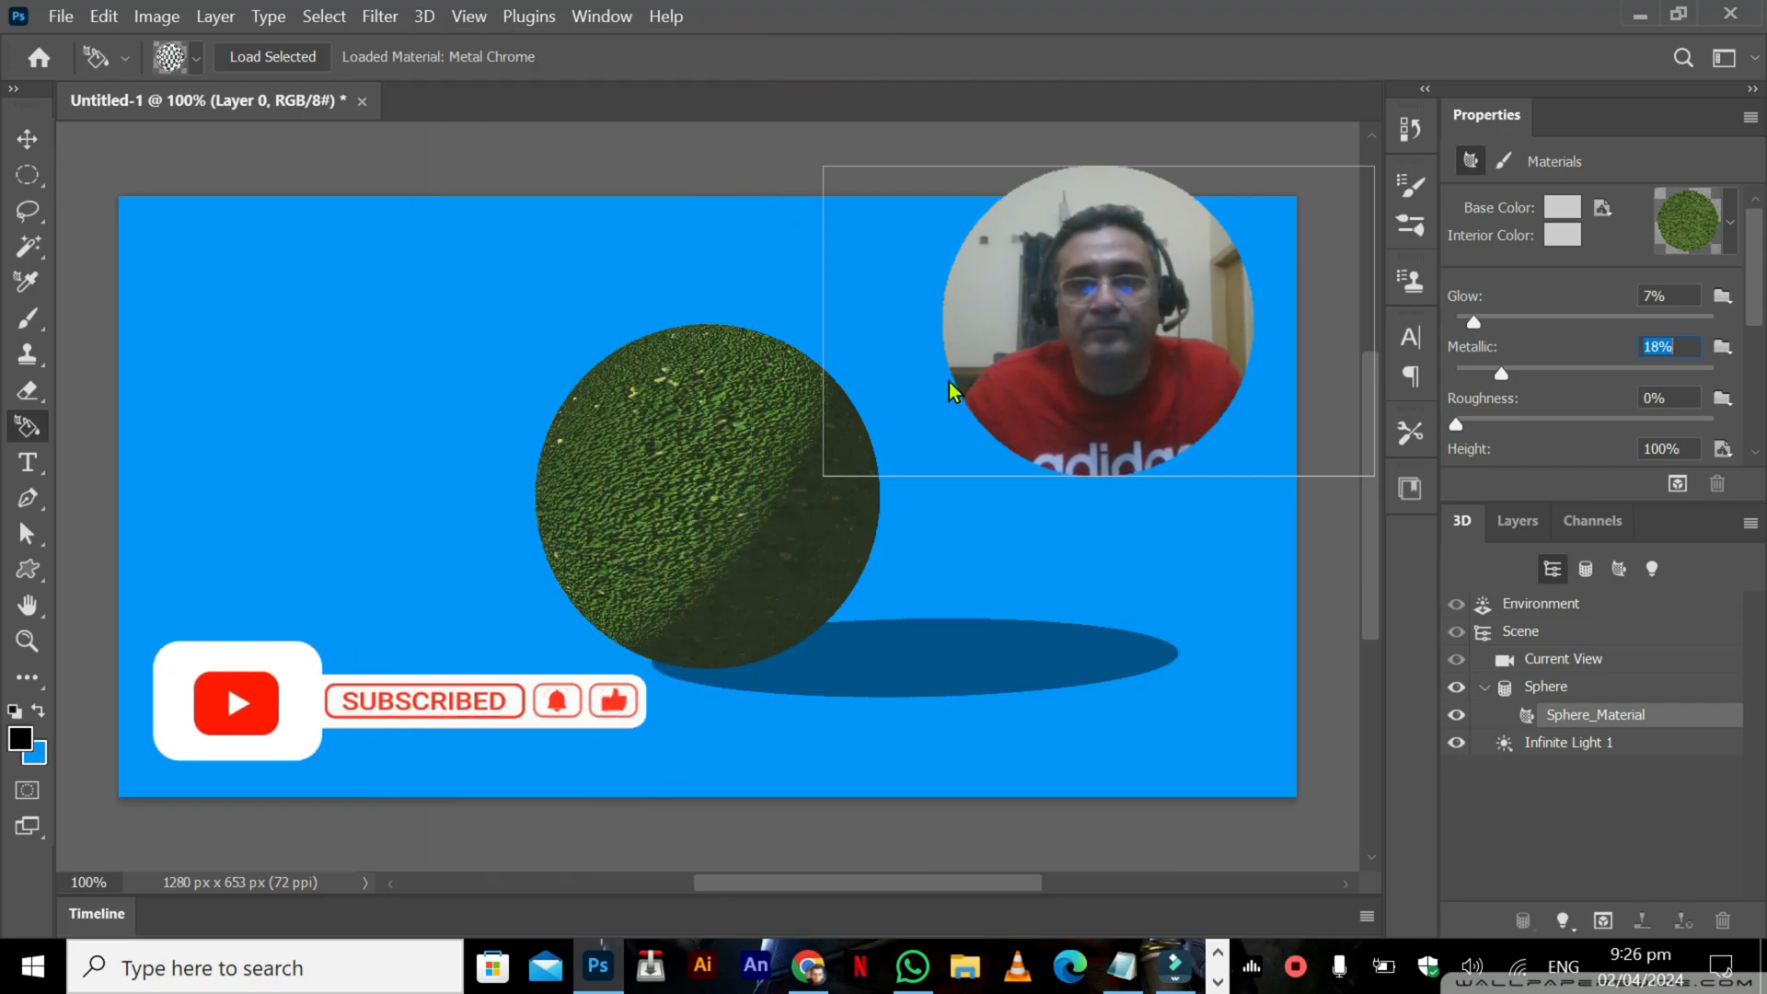